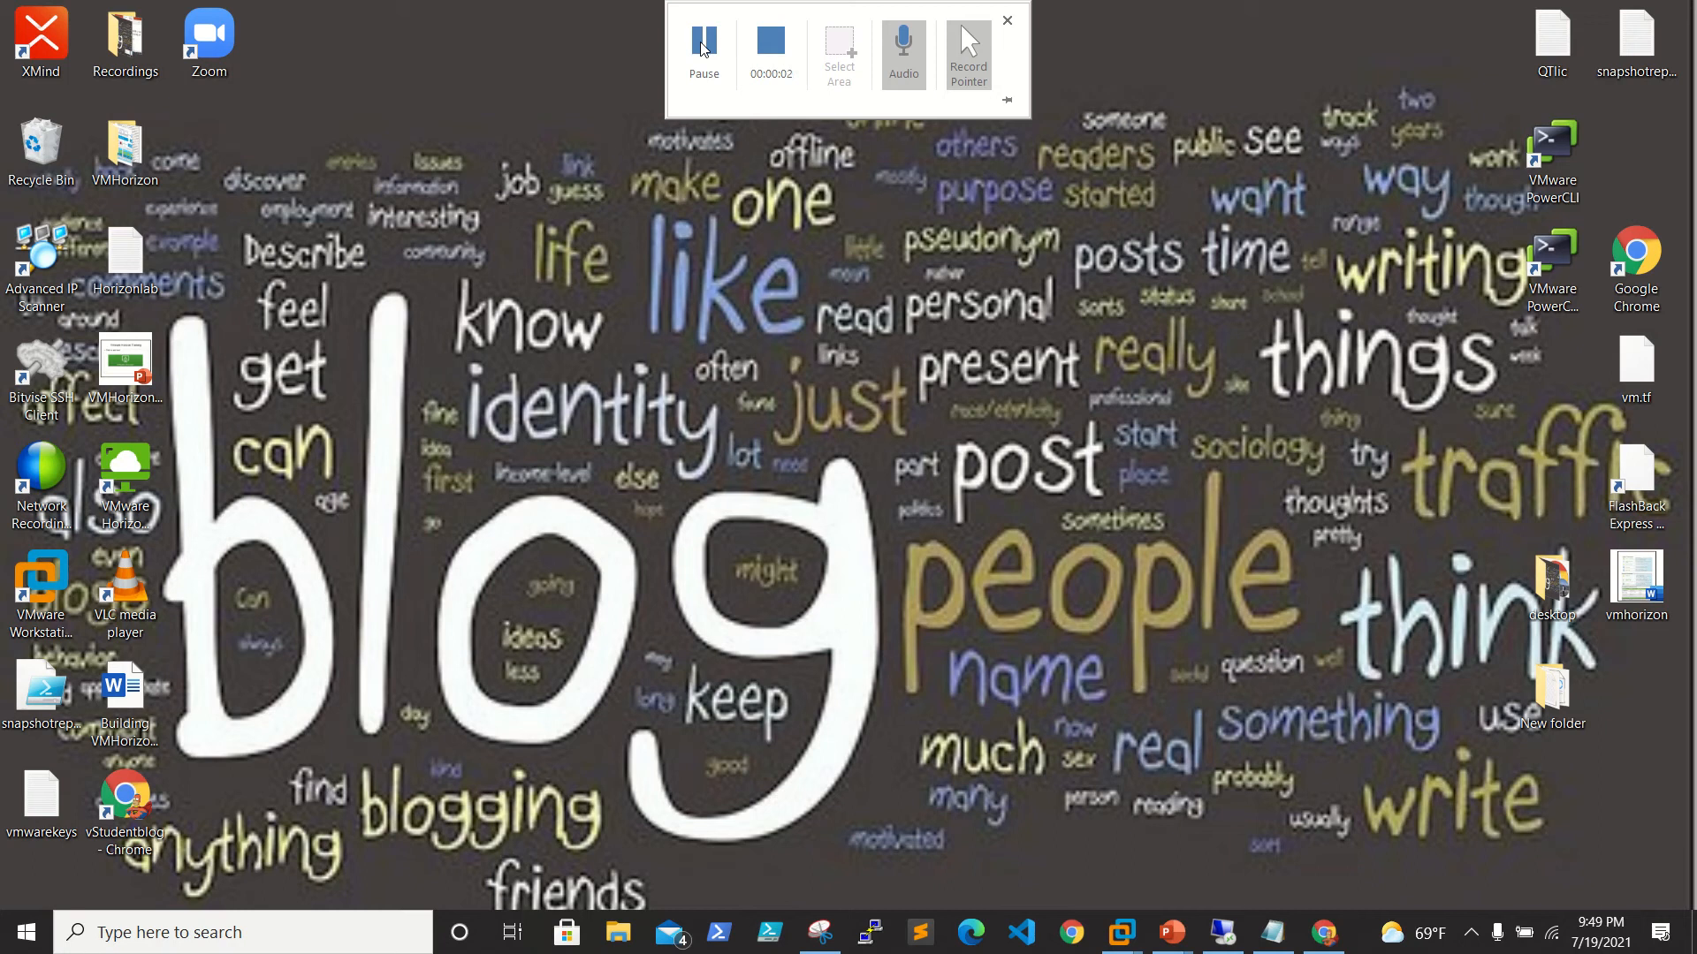
- Bring up the Presentation3 deck about powering a VM off/on over ssh
click(703, 48)
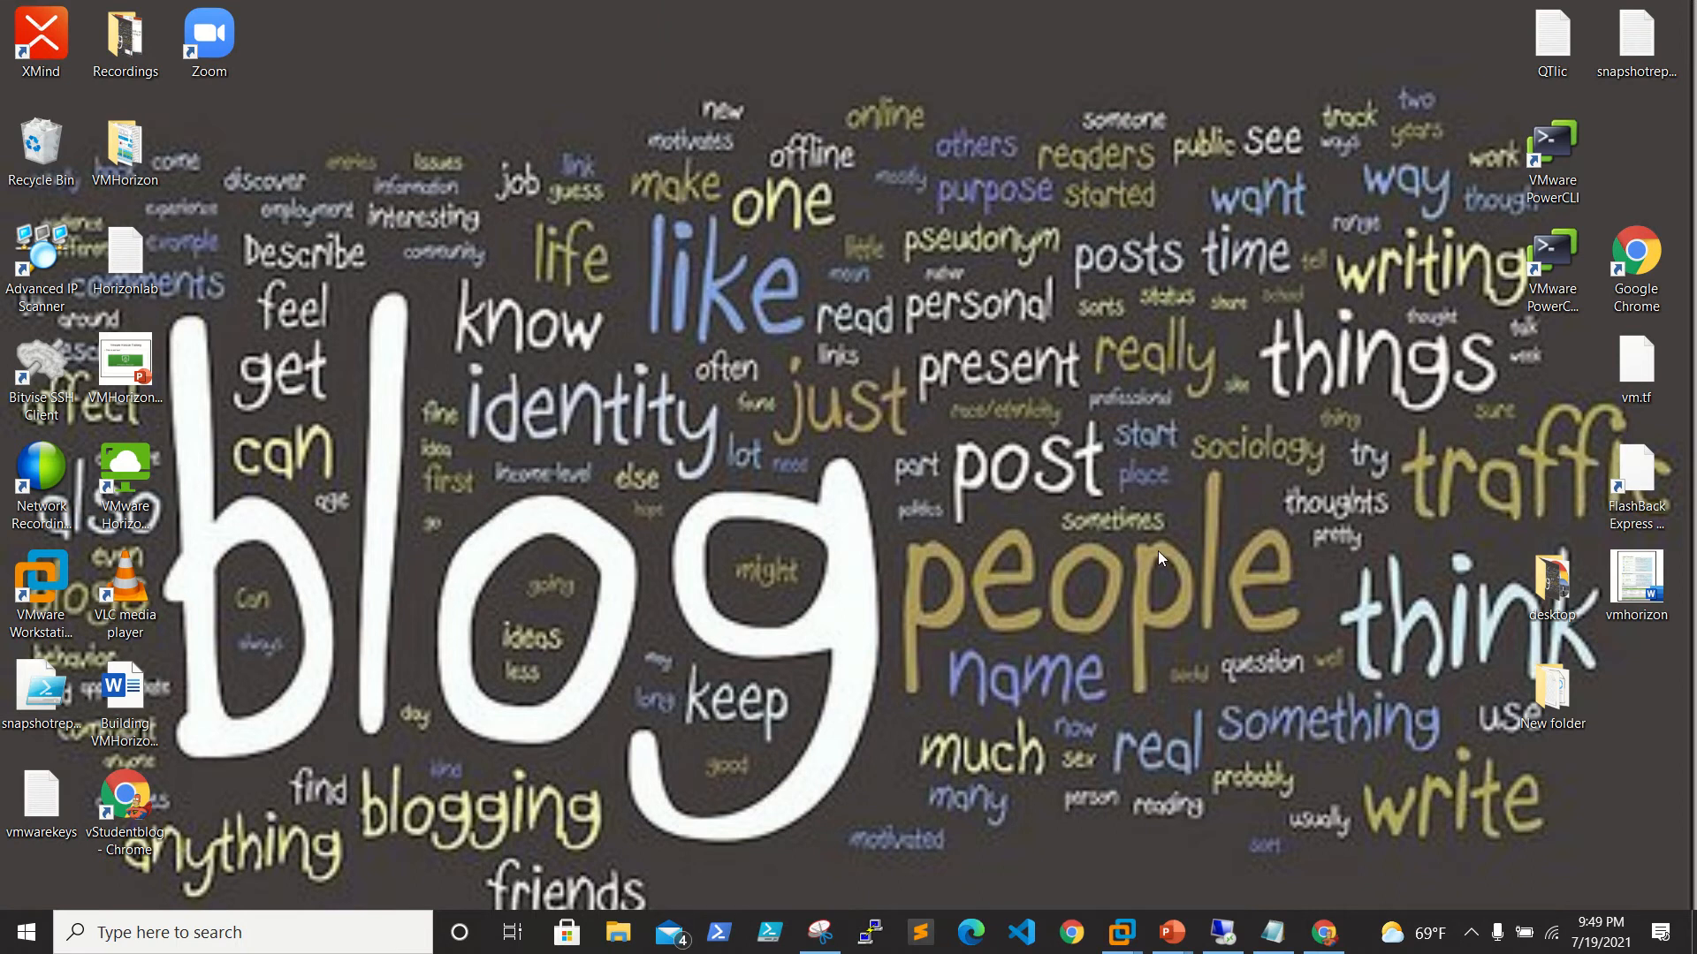
mouse_move(1172, 932)
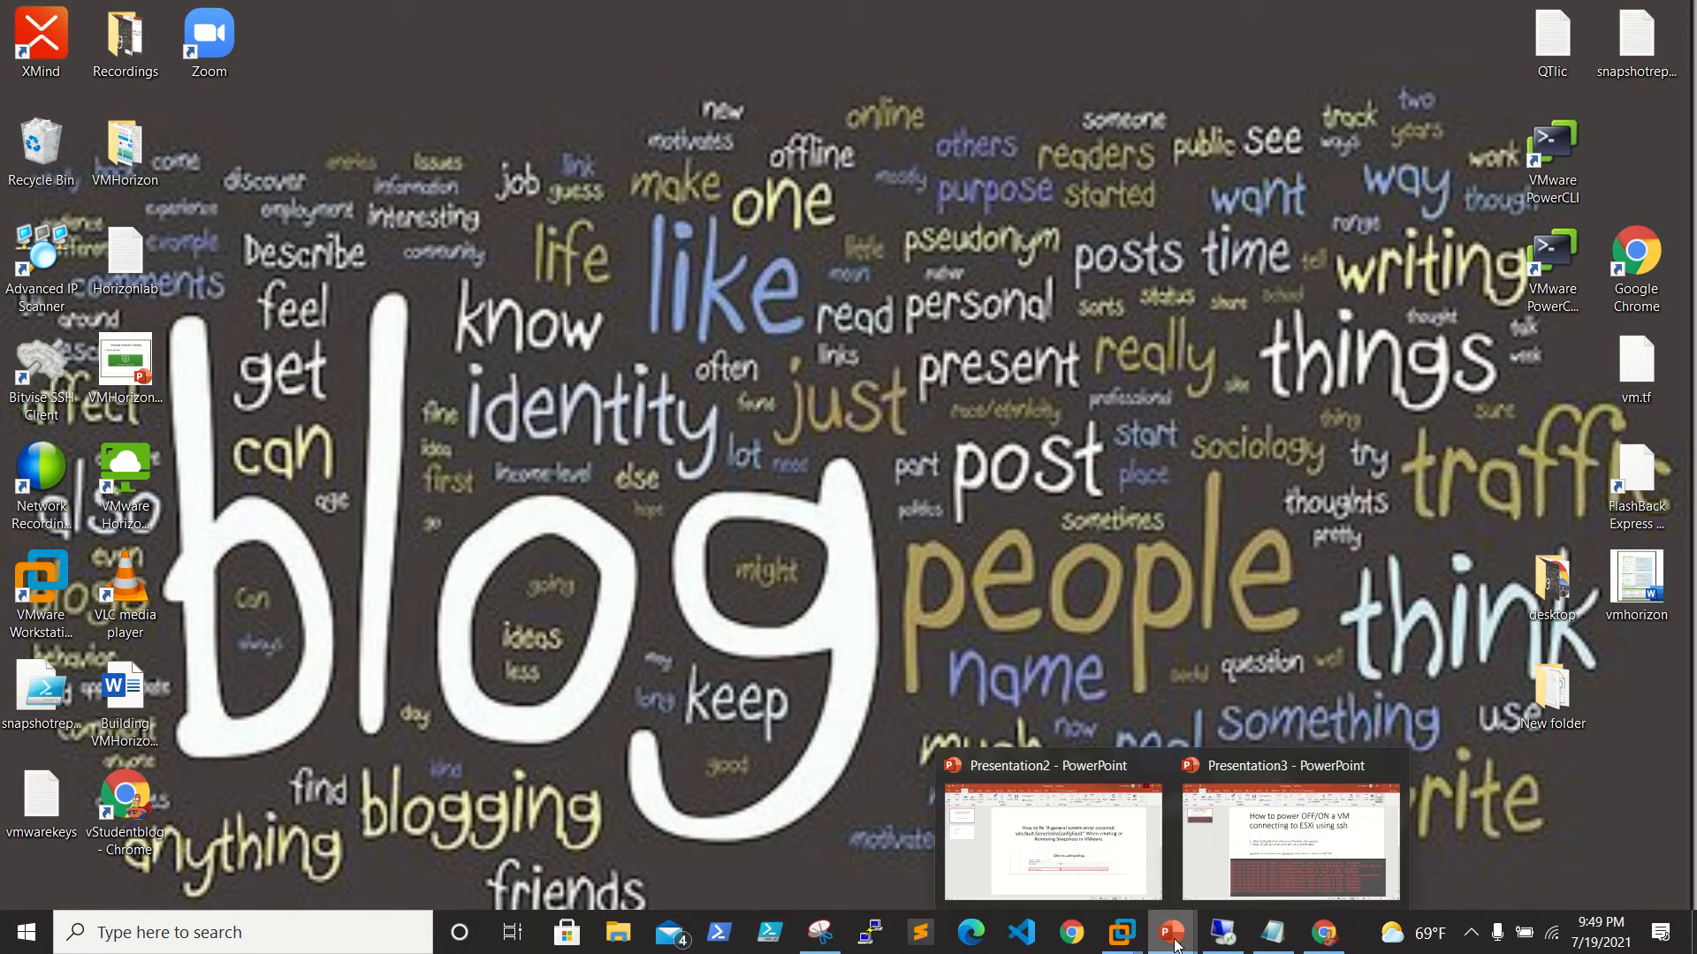
click(1283, 853)
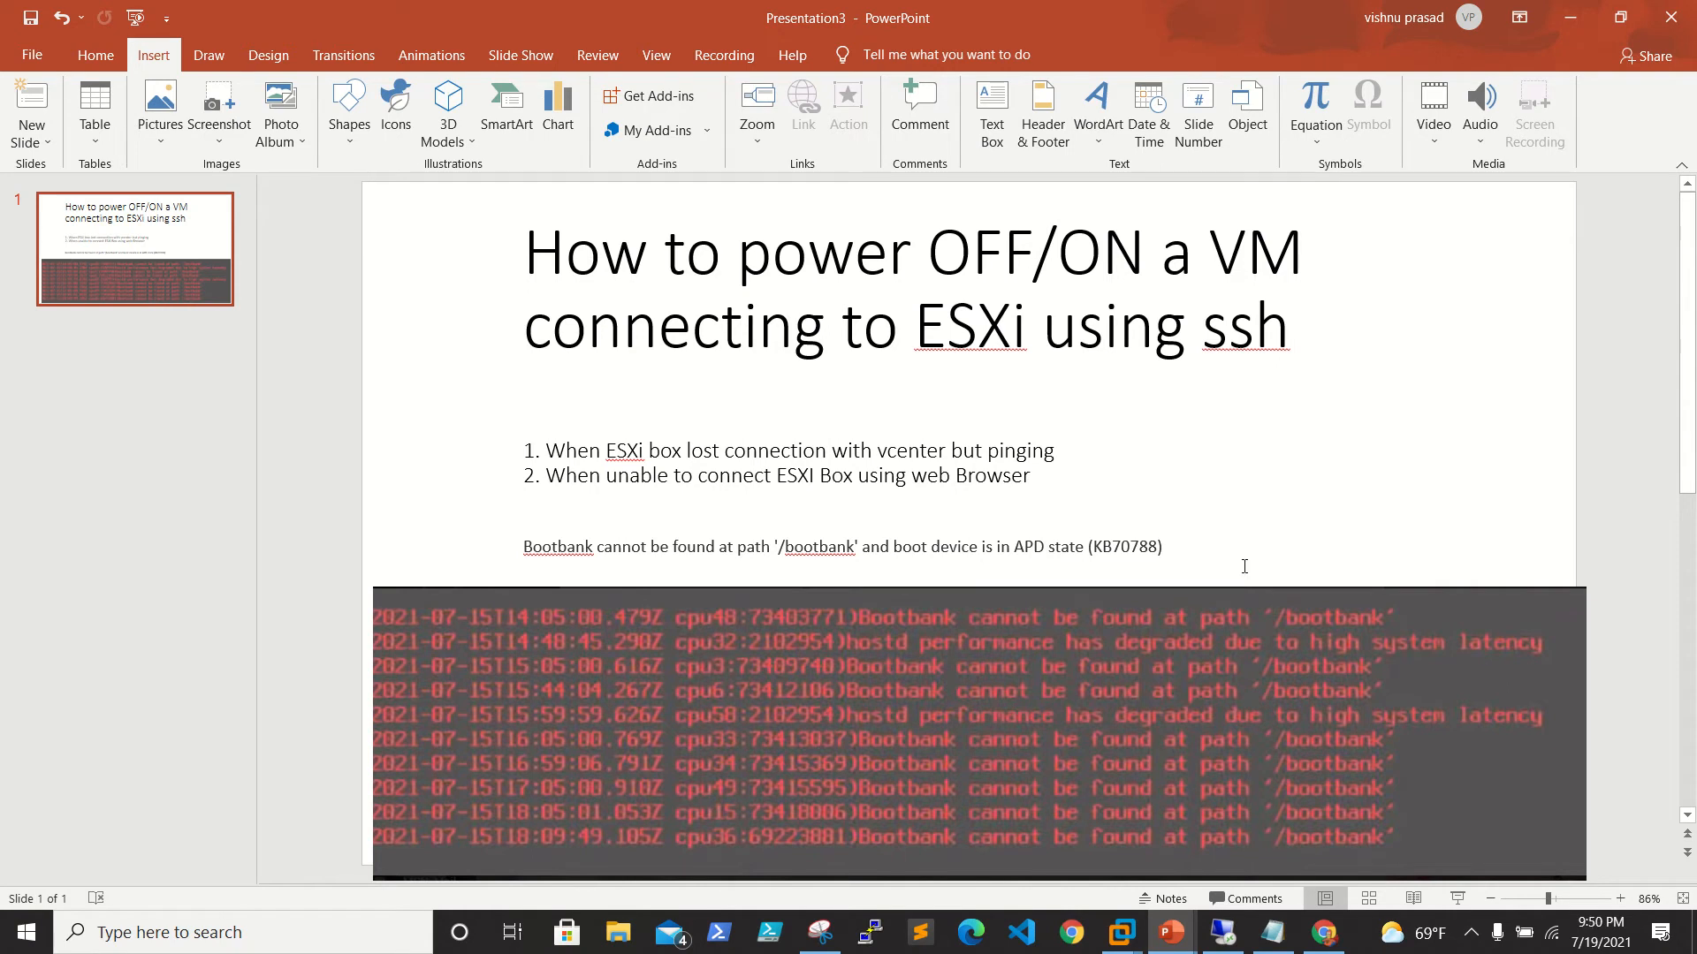
- Select the 'APD state (KB70788)' reference text on the slide
drag(1174, 546, 1014, 546)
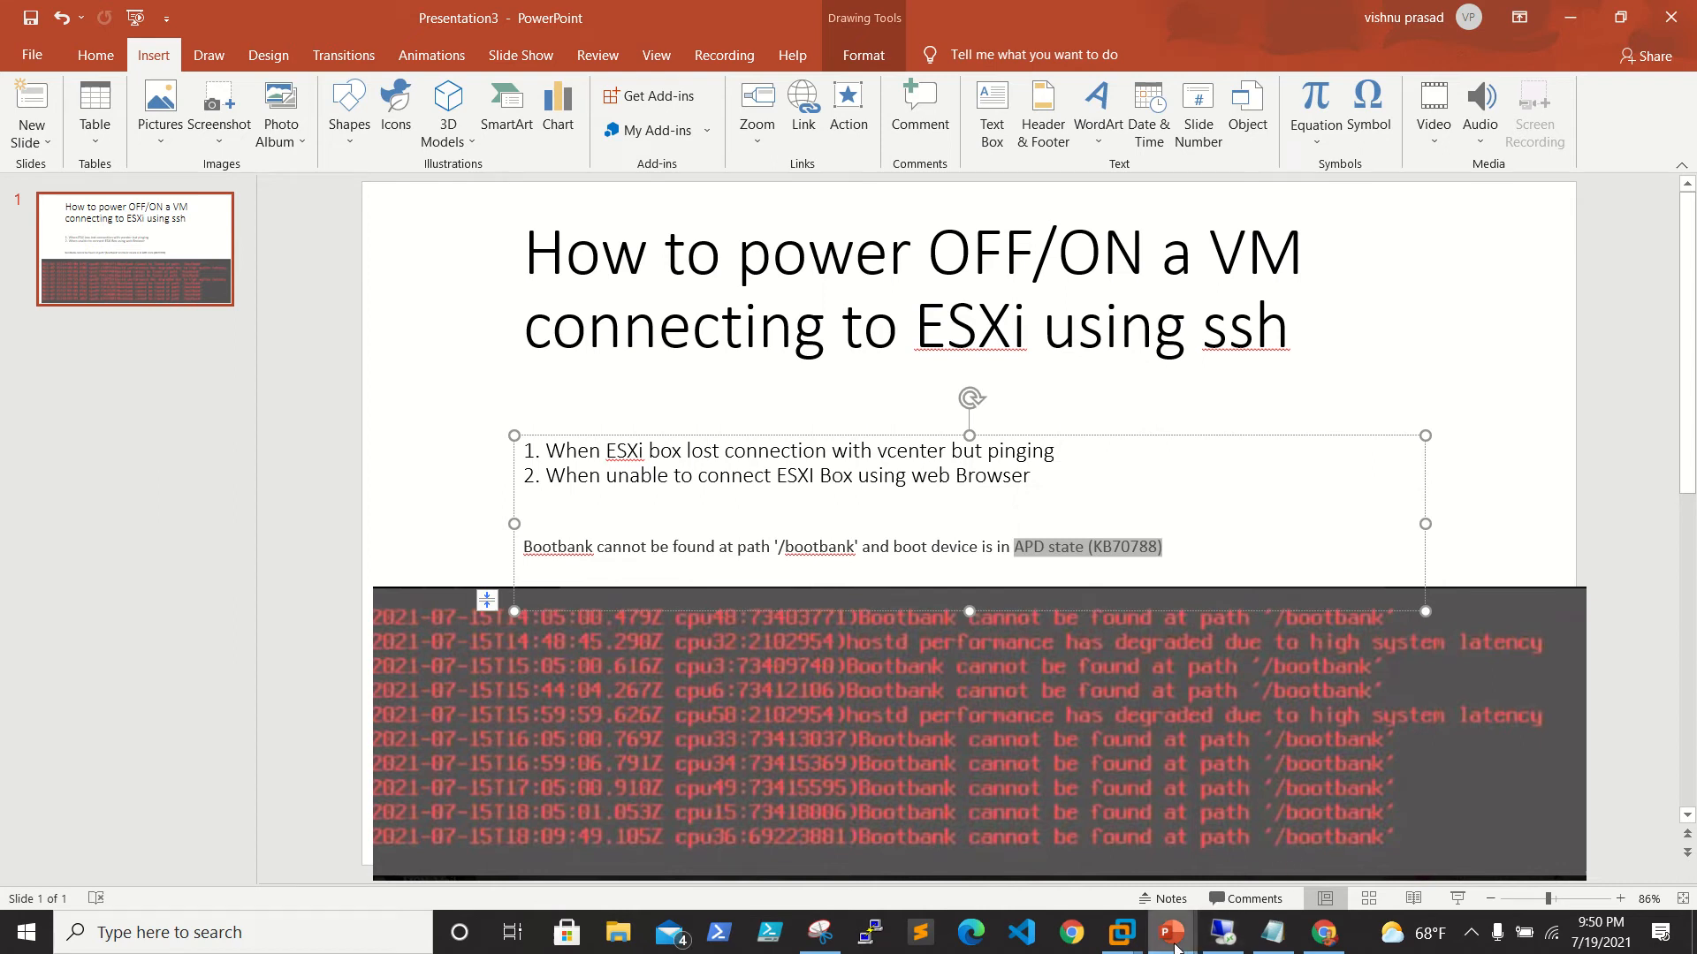
click(1307, 944)
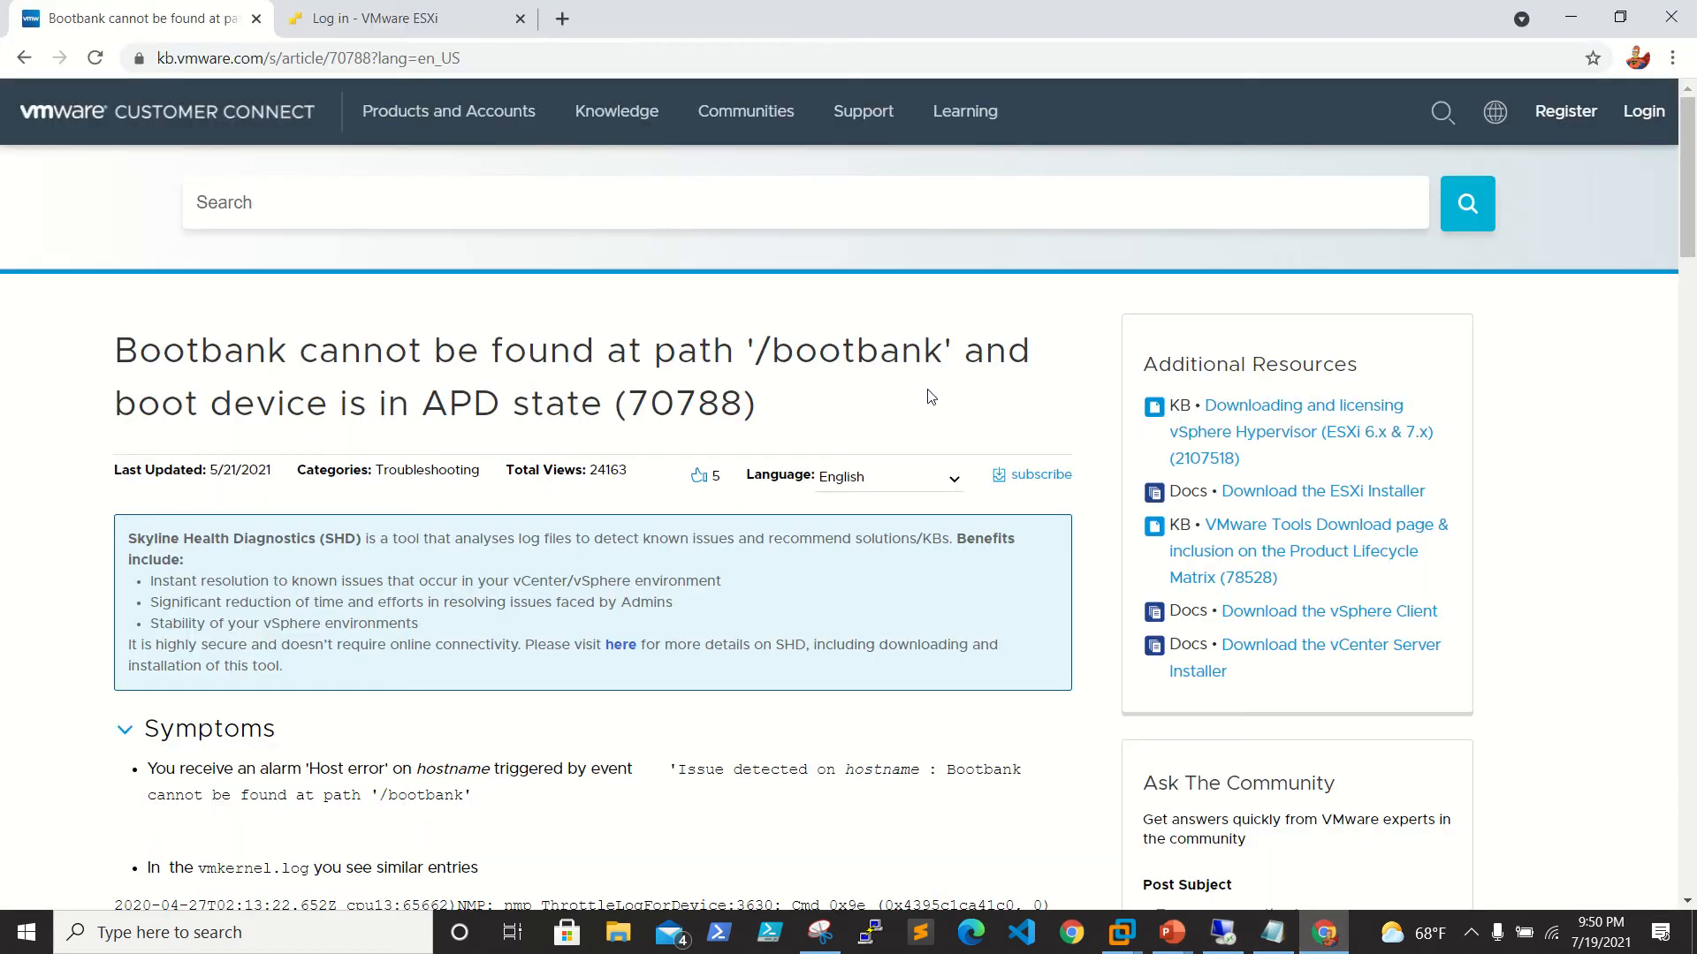
scroll(894, 515, down, 1)
scroll(894, 514, up, 1)
scroll(894, 515, down, 2)
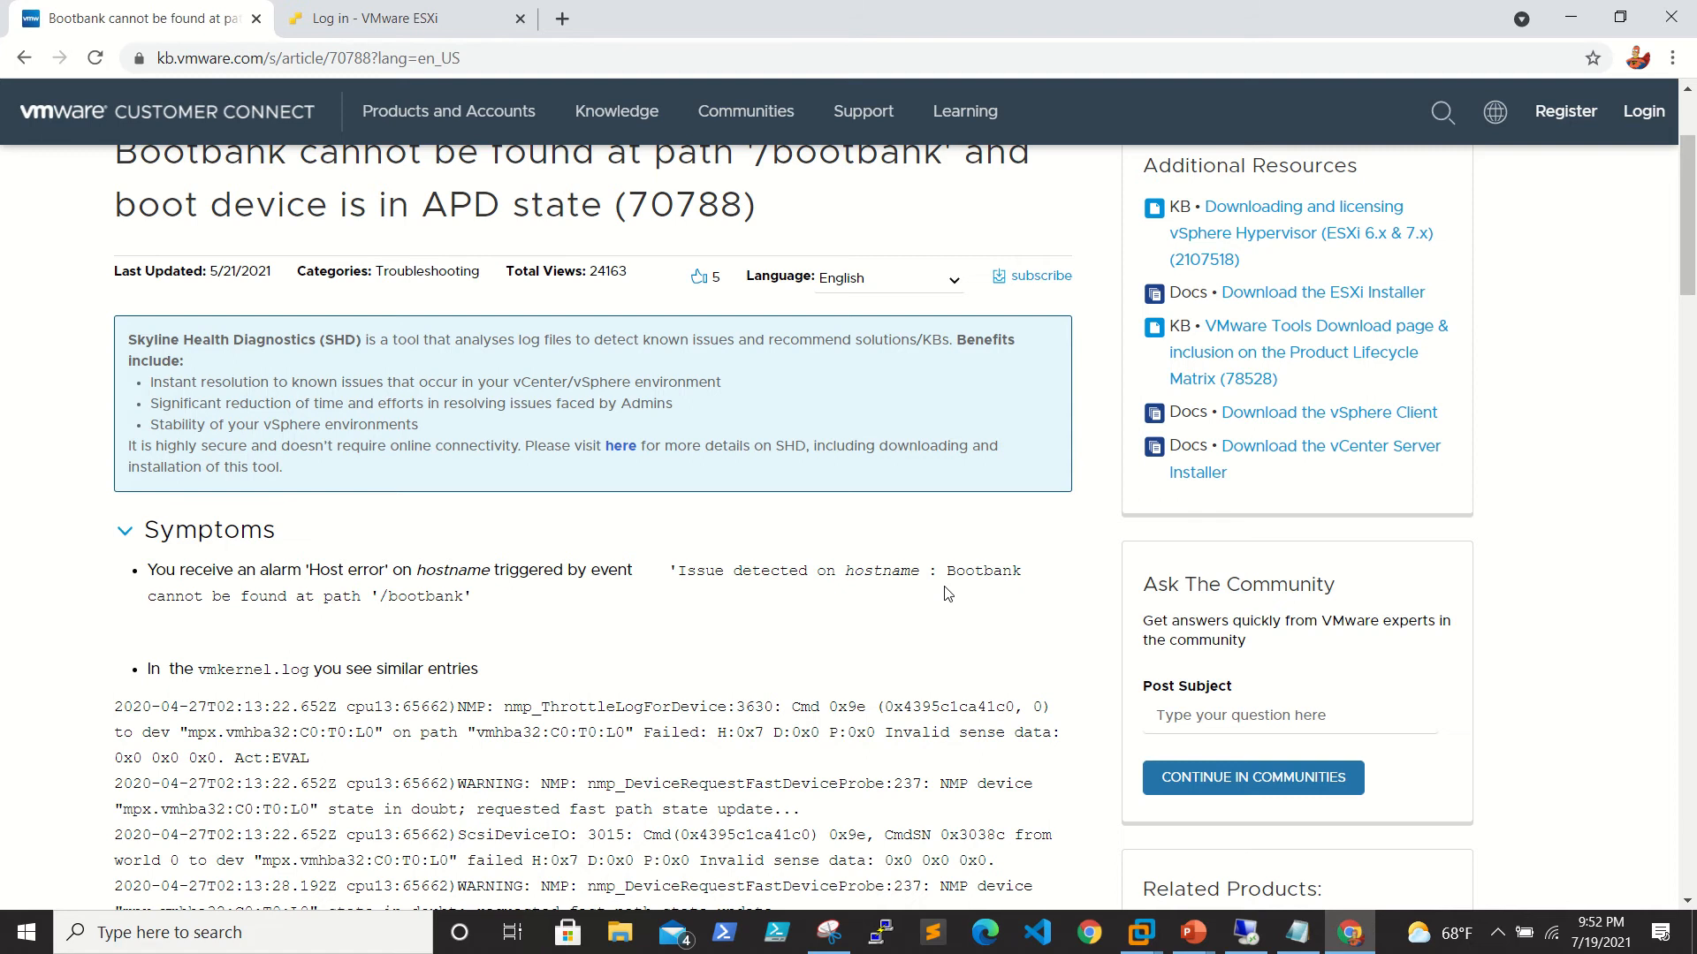
scroll(945, 593, up, 2)
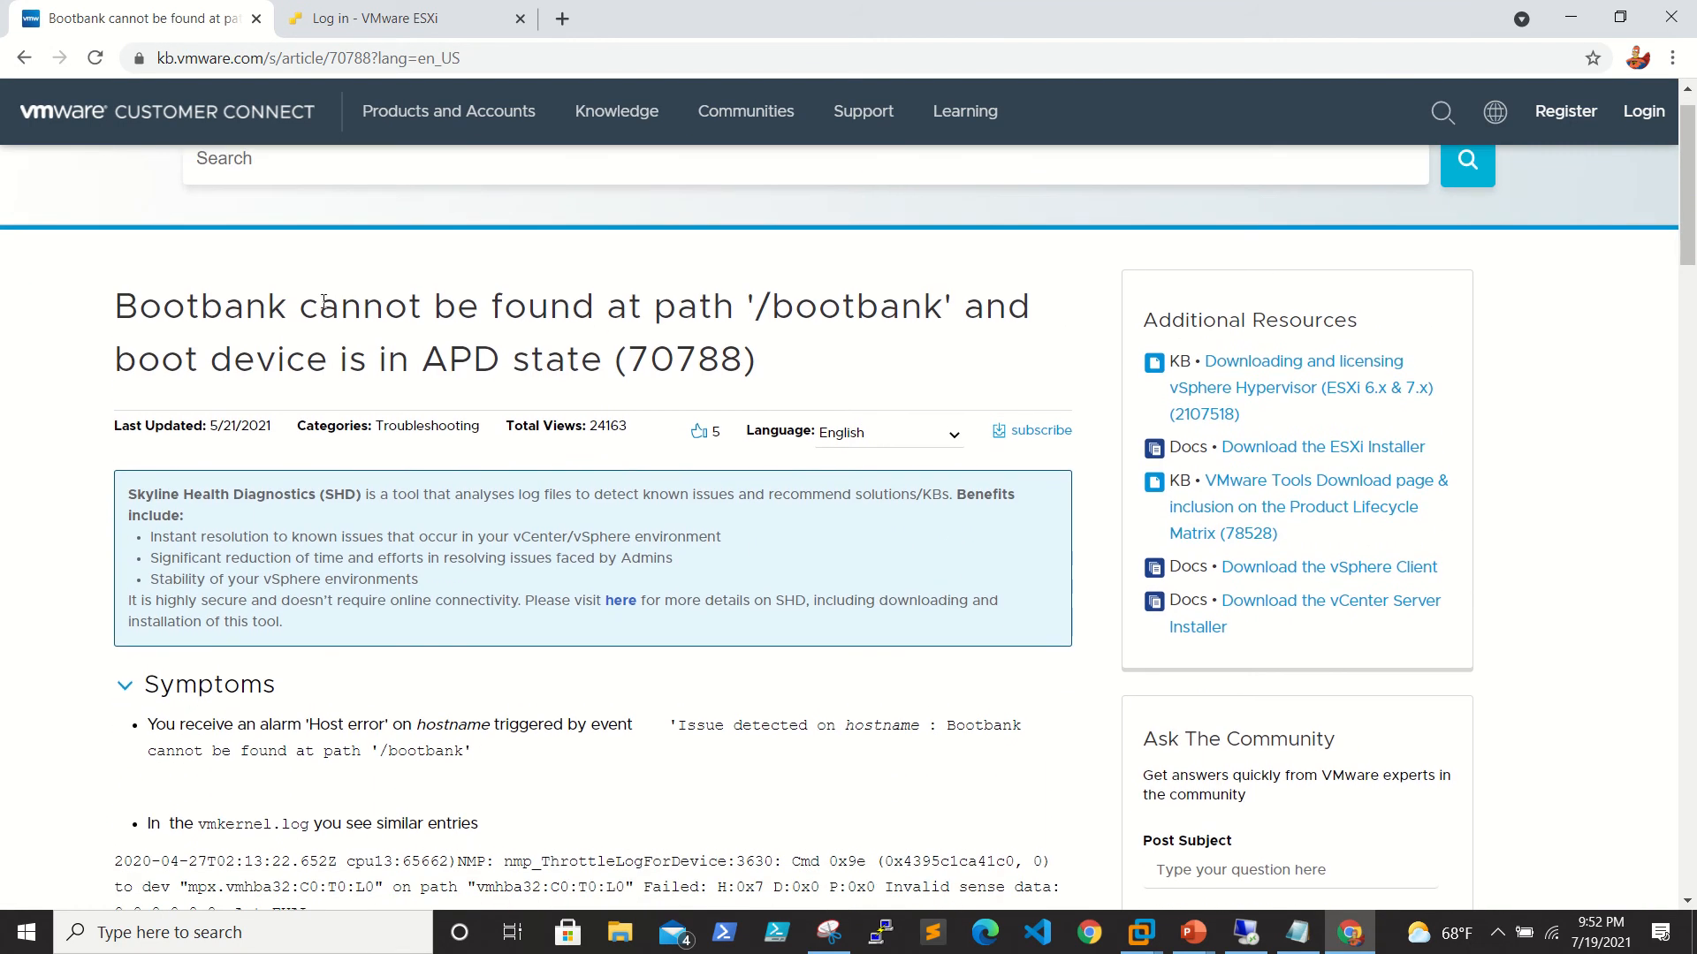
mouse_move(1193, 933)
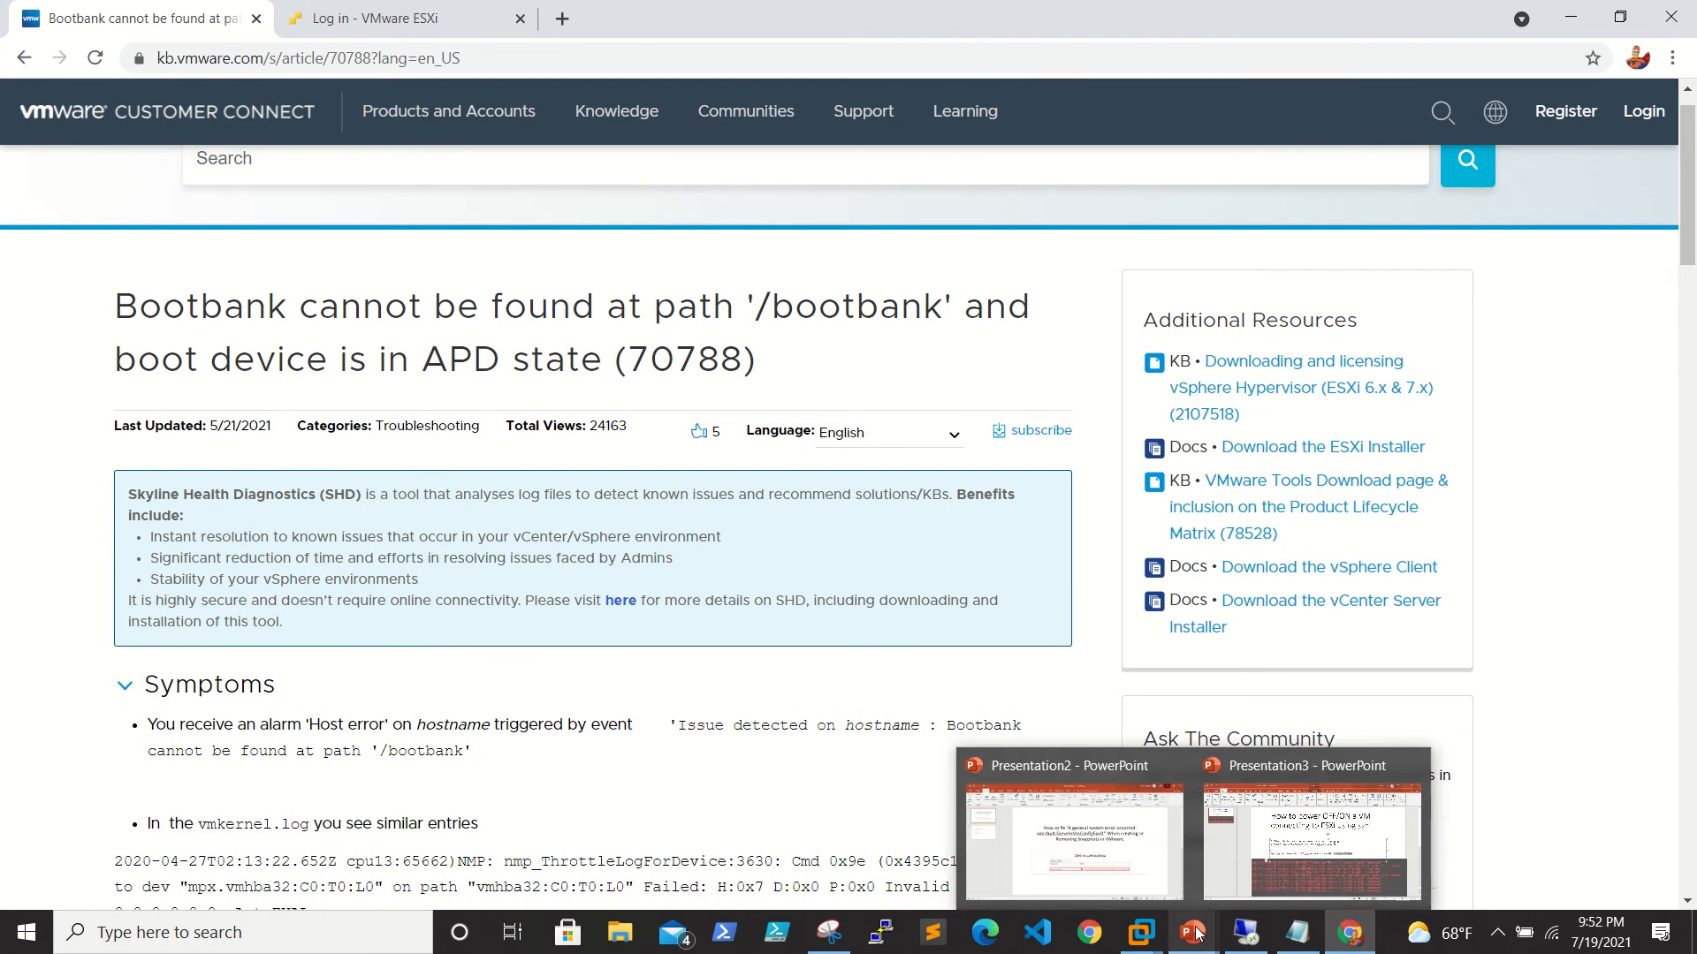
click(1300, 861)
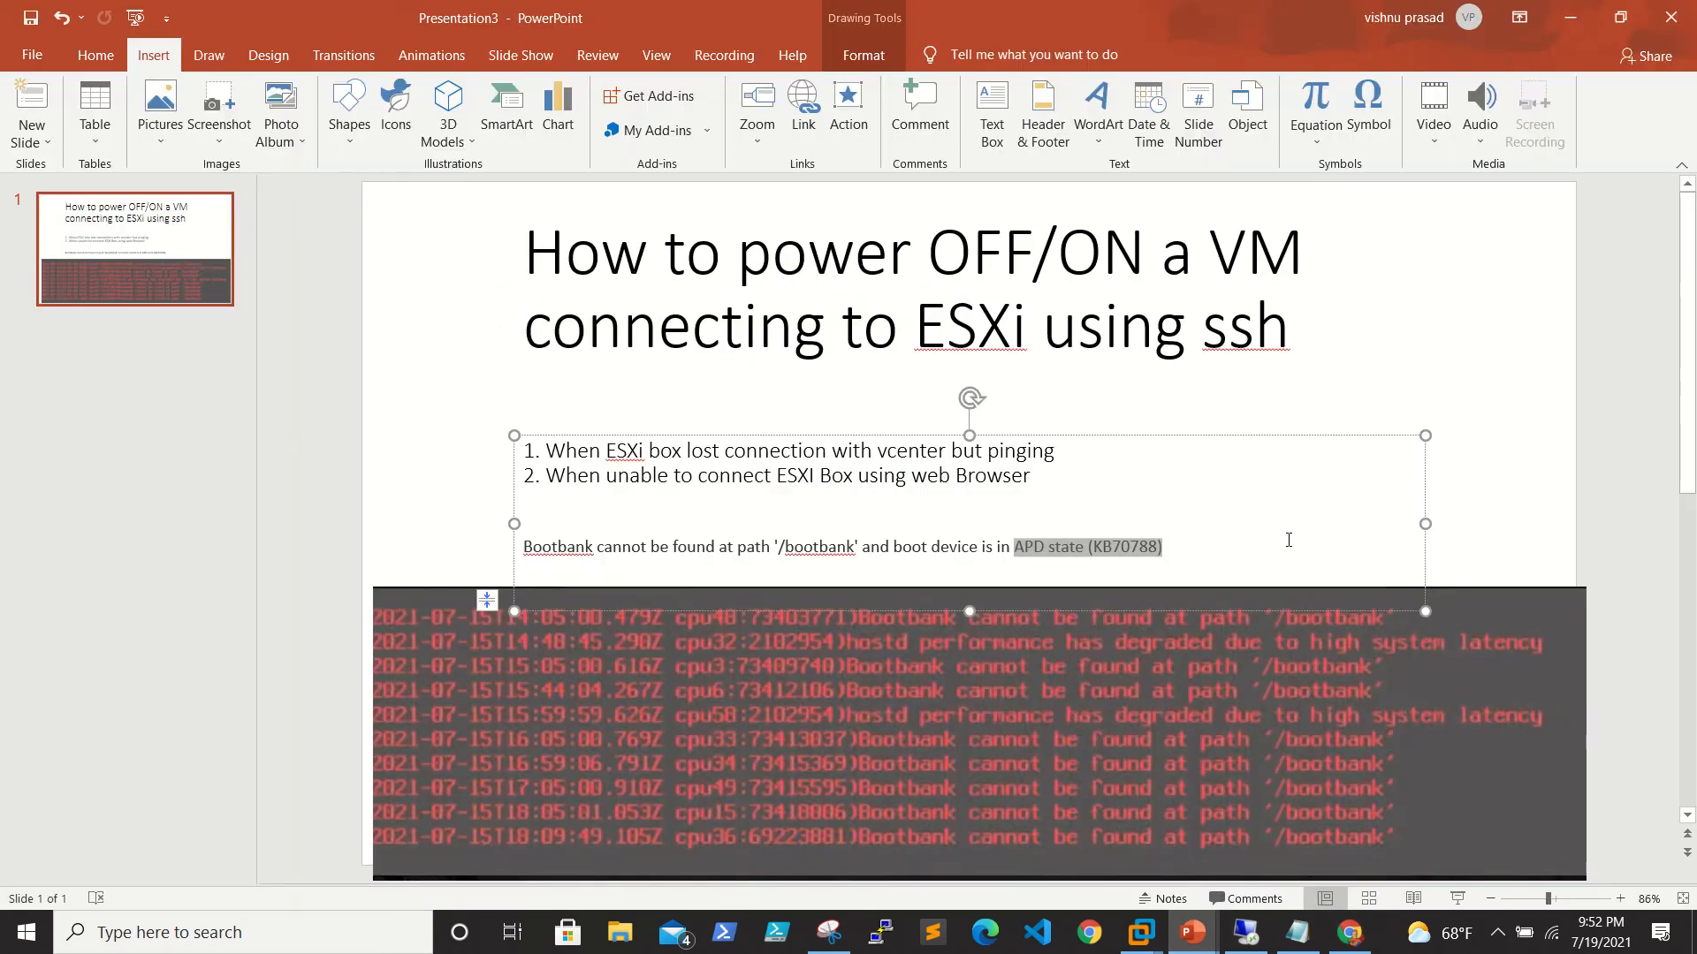
click(1314, 725)
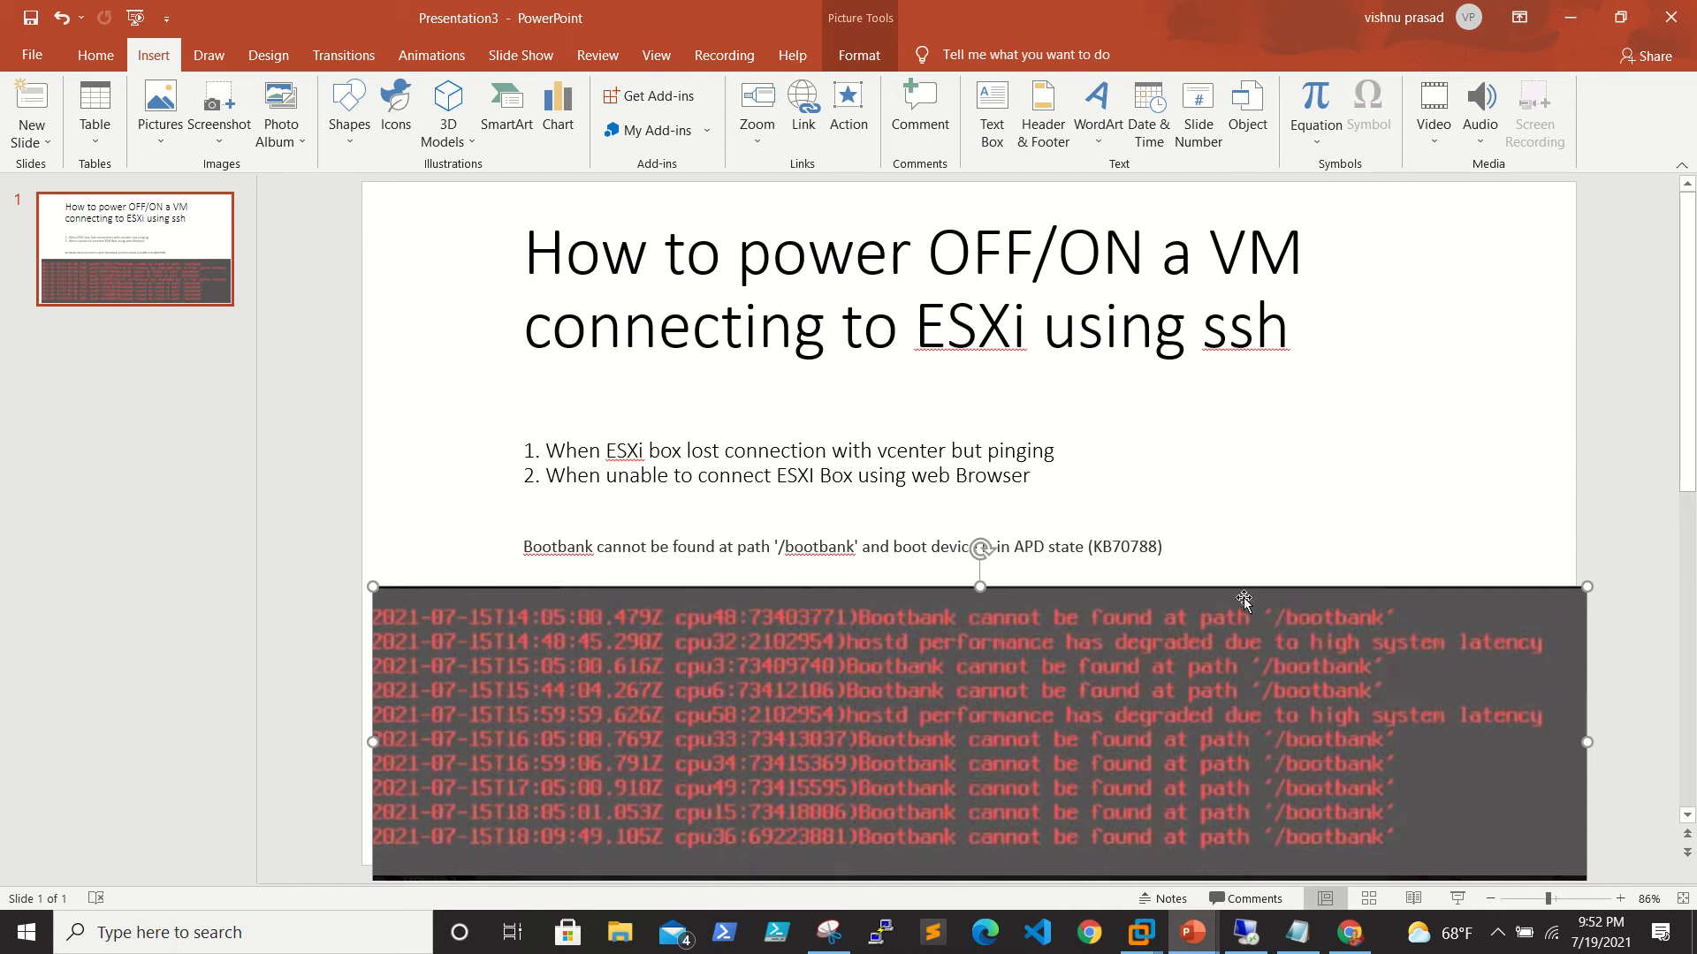
click(1349, 938)
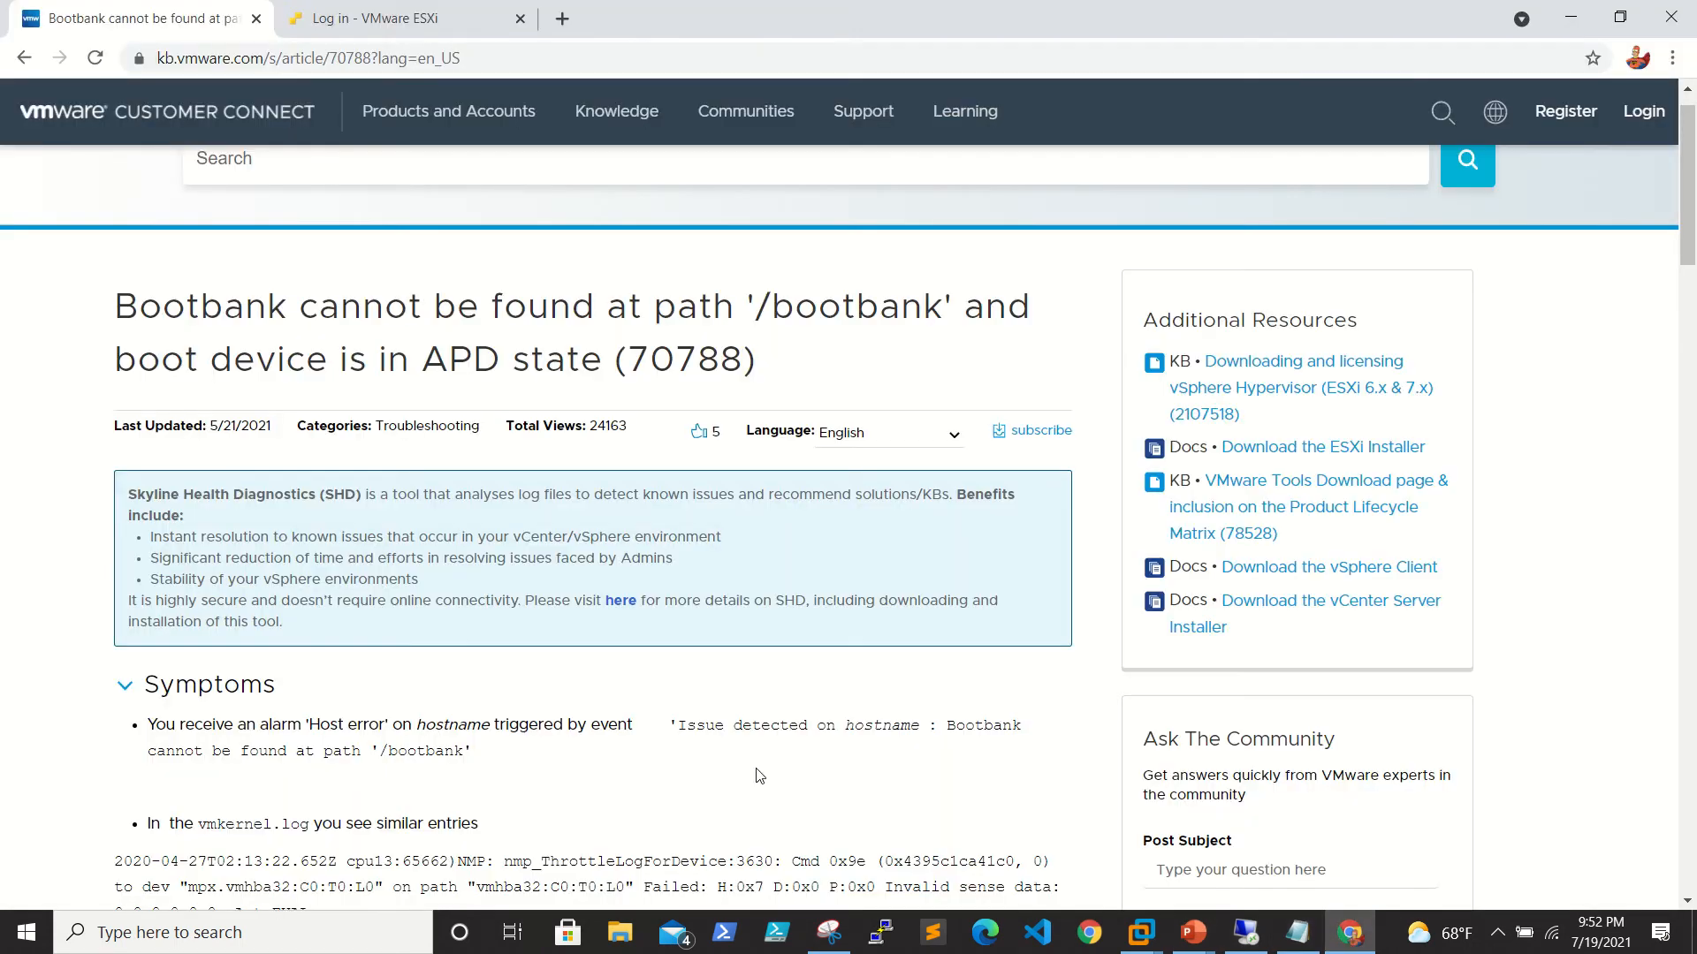
scroll(754, 763, down, 1)
scroll(758, 775, down, 2)
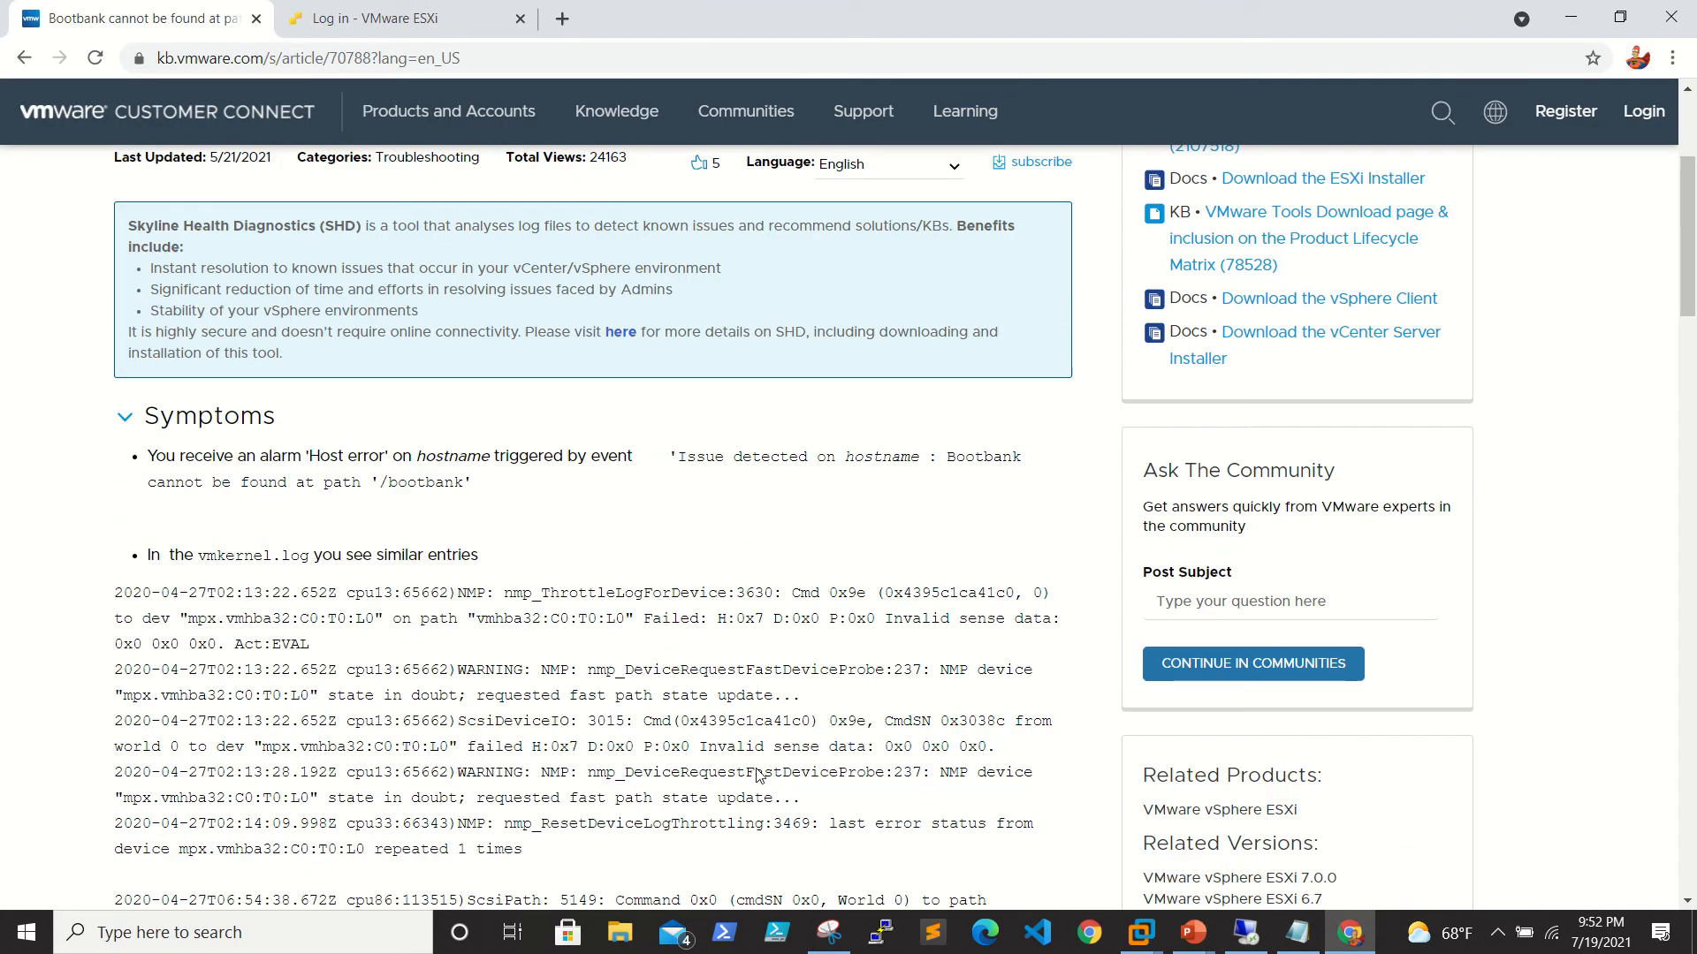
scroll(757, 775, up, 2)
scroll(757, 775, down, 2)
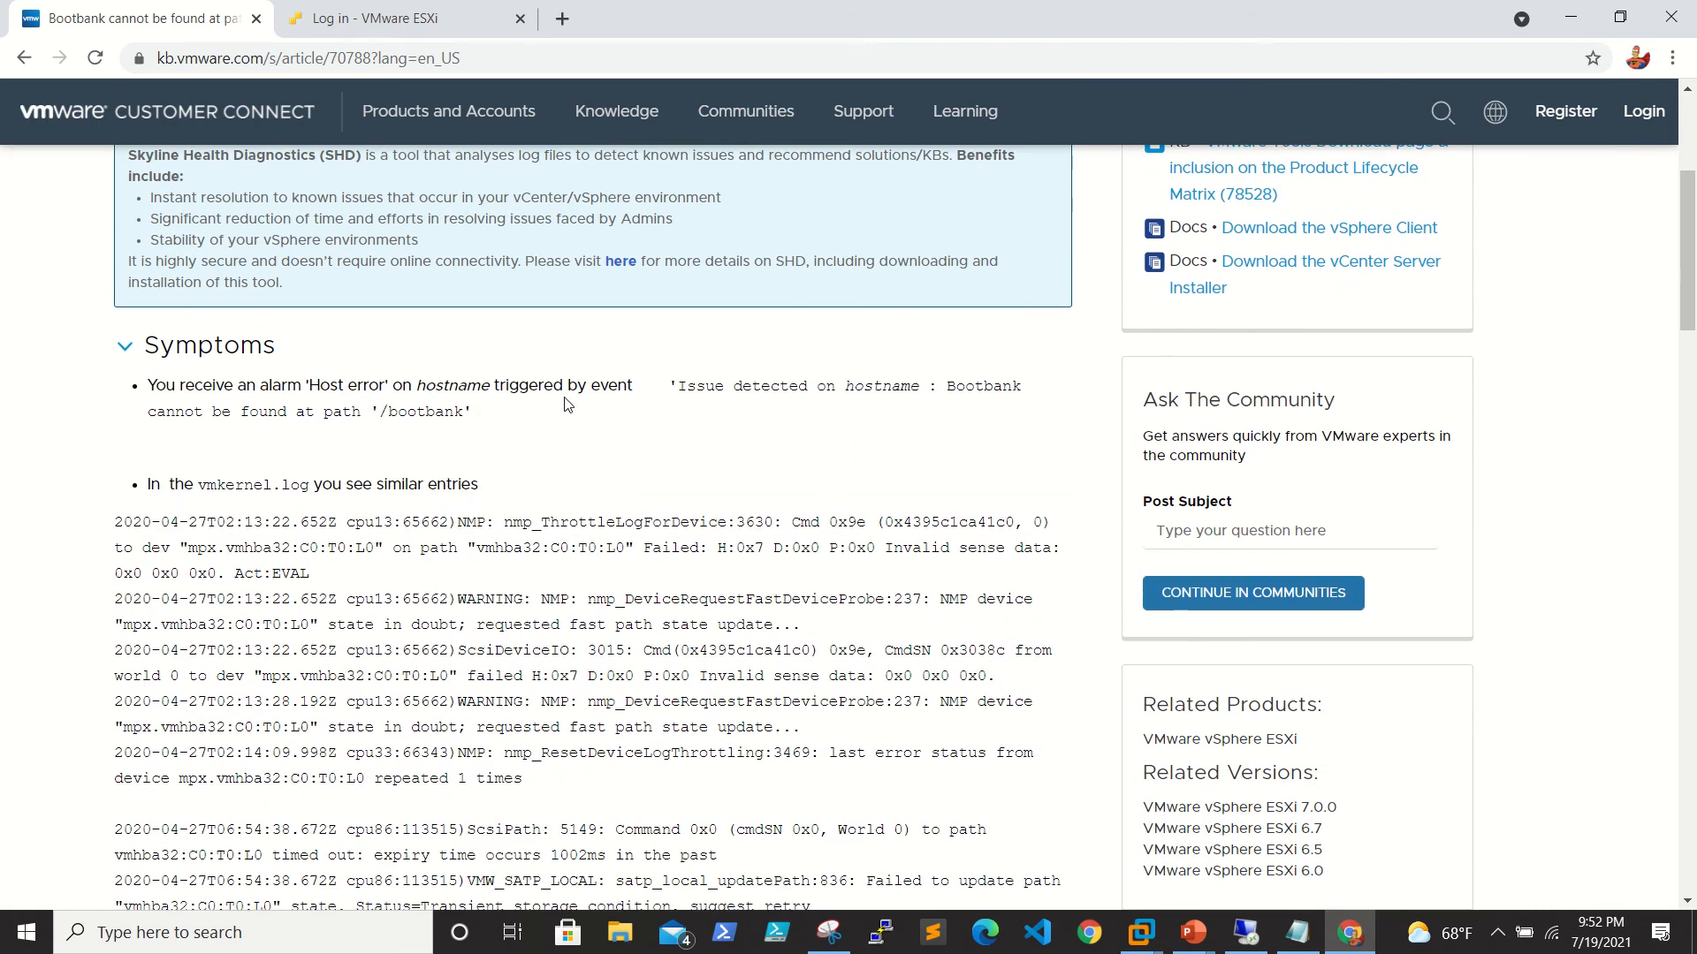
- Highlight the Symptoms bullet about the bootbank 'Host error' alarm
mouse_move(146, 384)
mouse_down()
mouse_move(393, 434)
mouse_move(494, 420)
mouse_up()
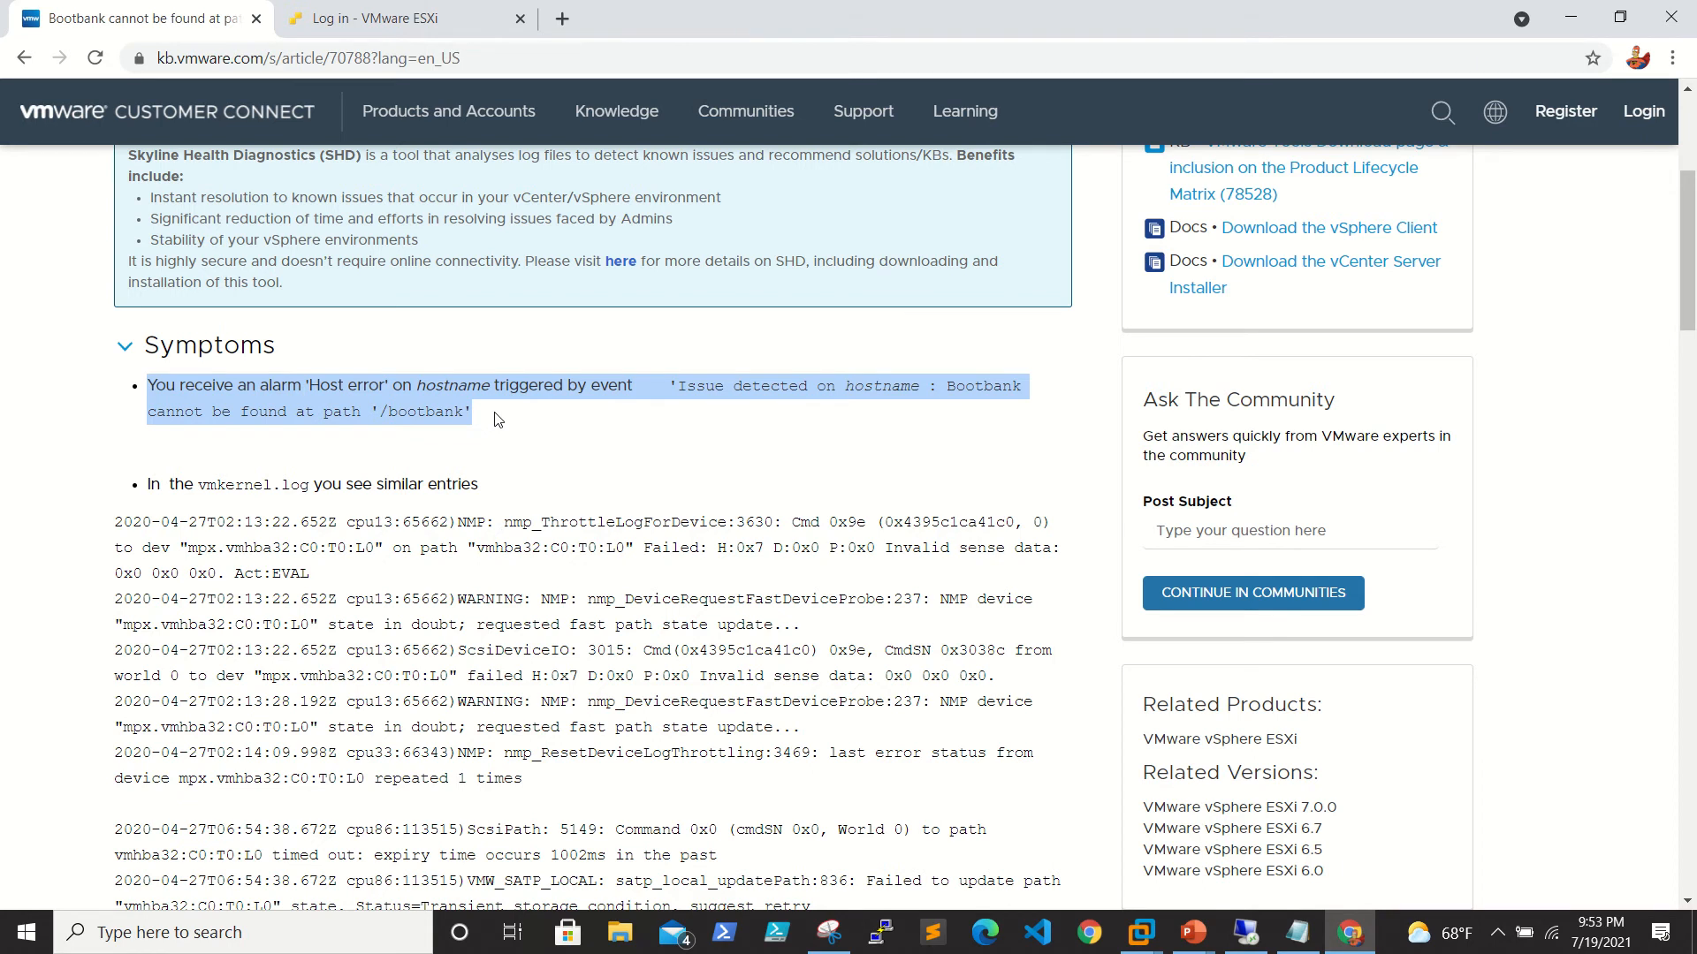
scroll(494, 419, down, 1)
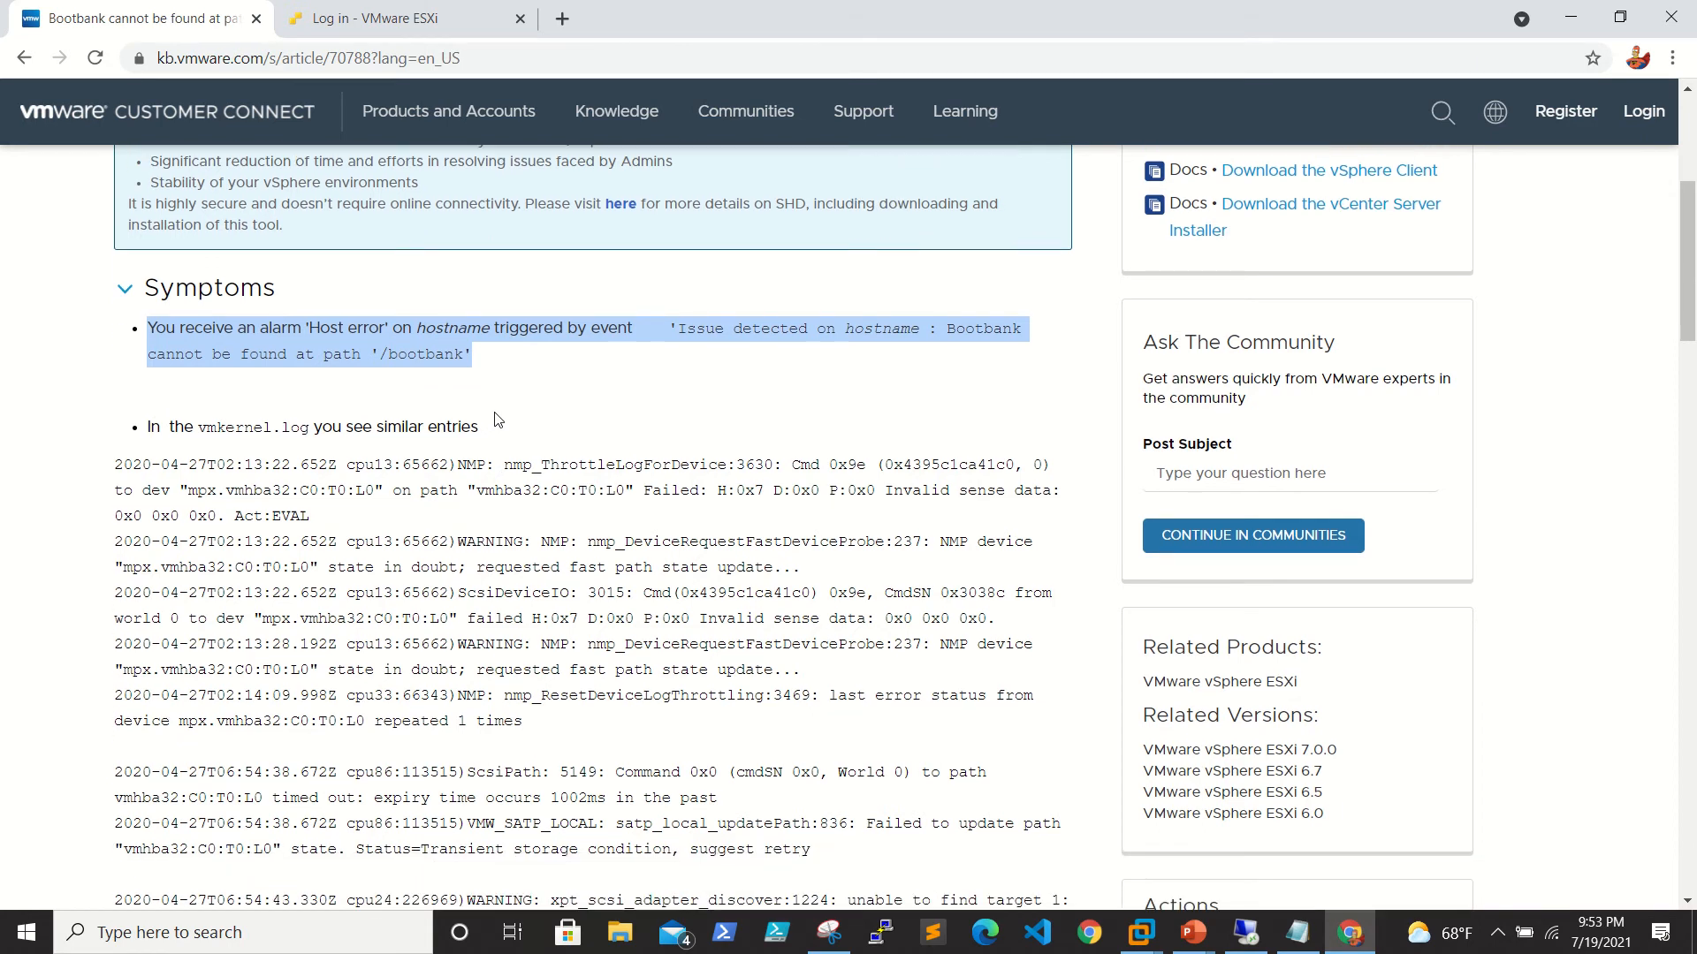
scroll(495, 419, down, 1)
scroll(495, 419, up, 2)
scroll(495, 418, down, 1)
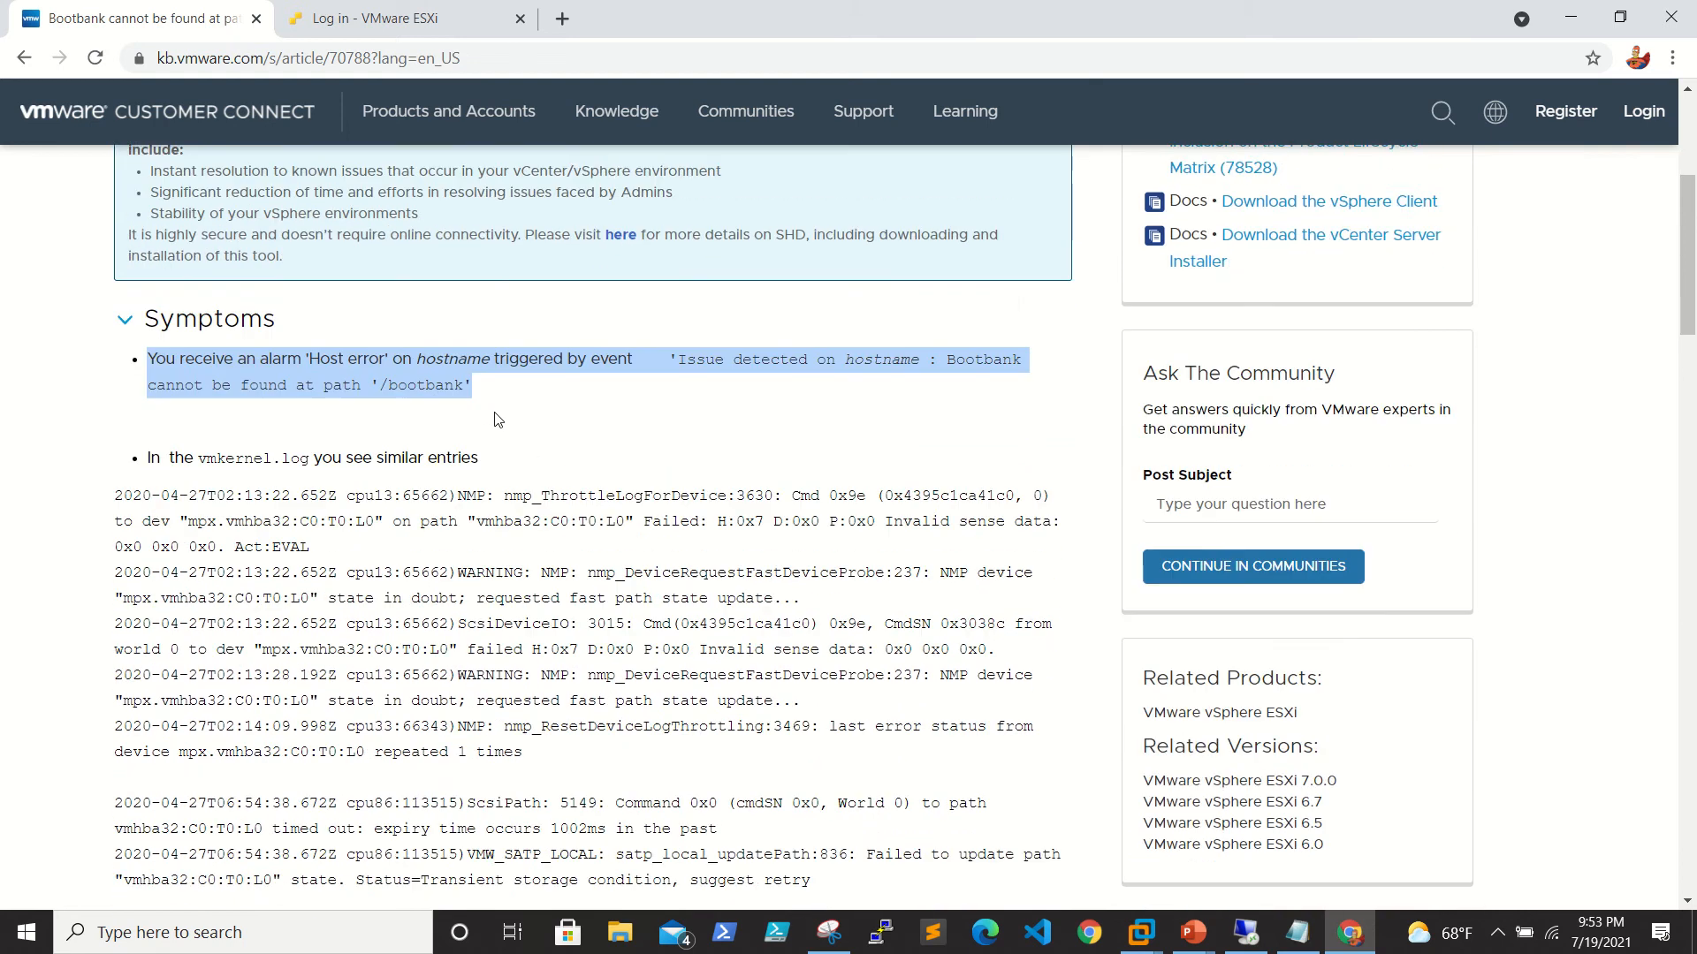
scroll(494, 420, down, 1)
scroll(494, 412, down, 3)
scroll(495, 411, down, 1)
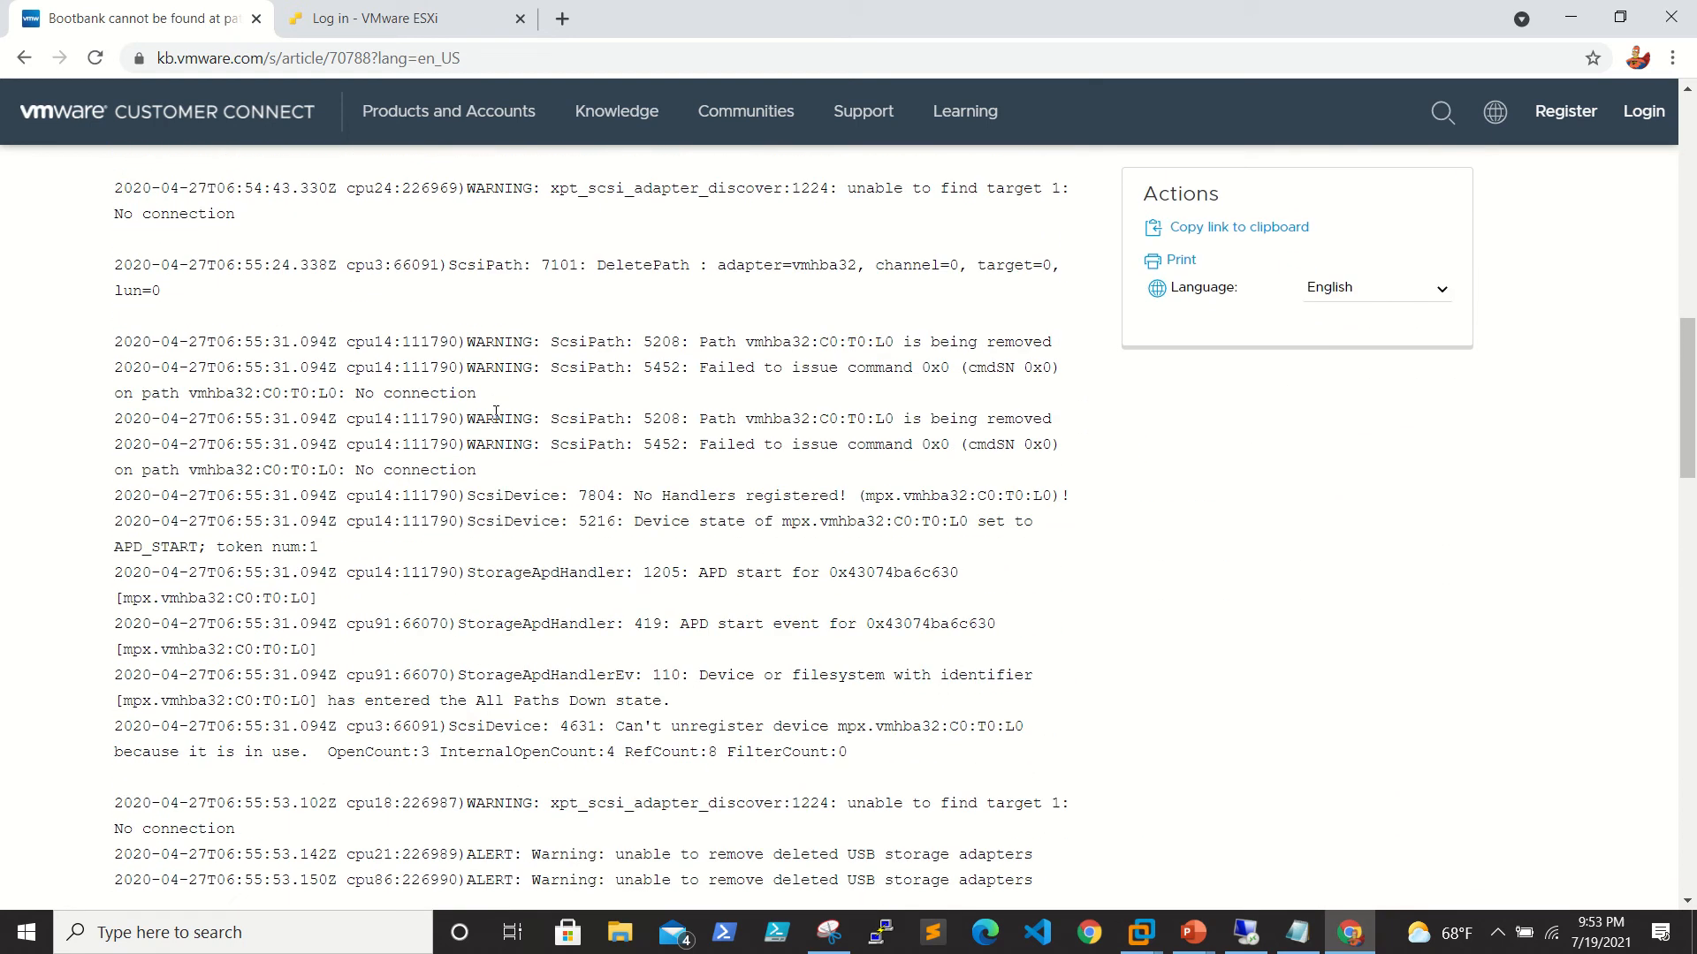
scroll(494, 413, up, 2)
scroll(497, 412, up, 1)
scroll(494, 412, up, 1)
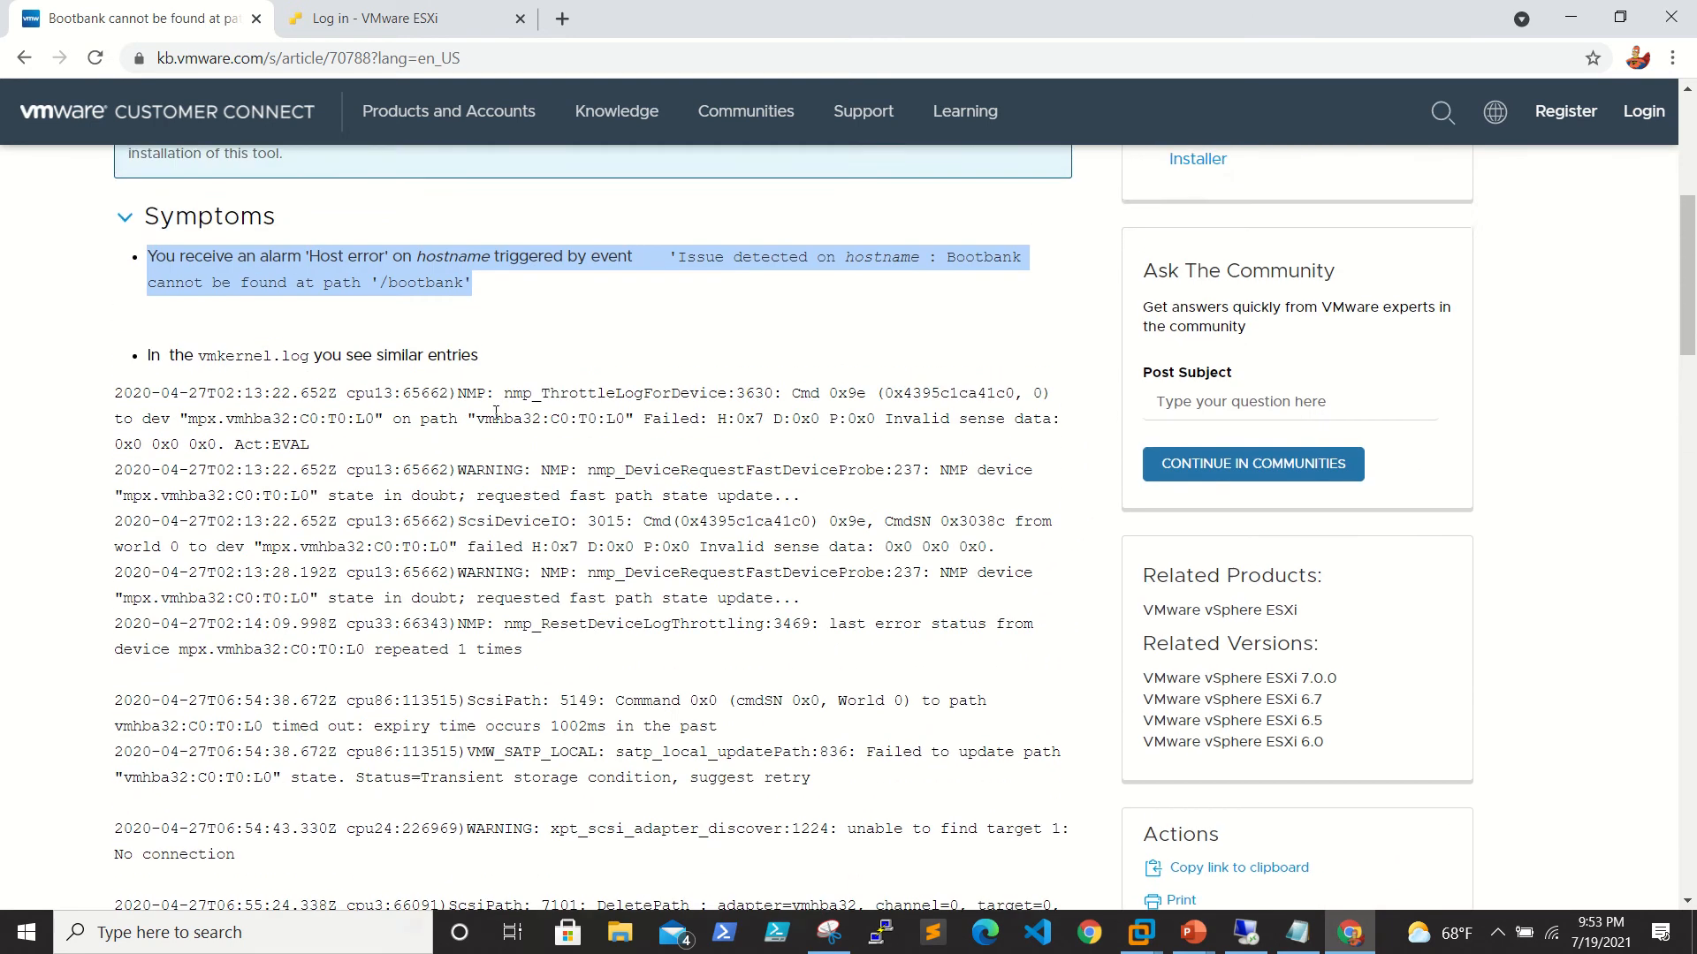
scroll(494, 413, down, 1)
scroll(494, 412, down, 3)
scroll(496, 414, down, 4)
scroll(495, 414, down, 3)
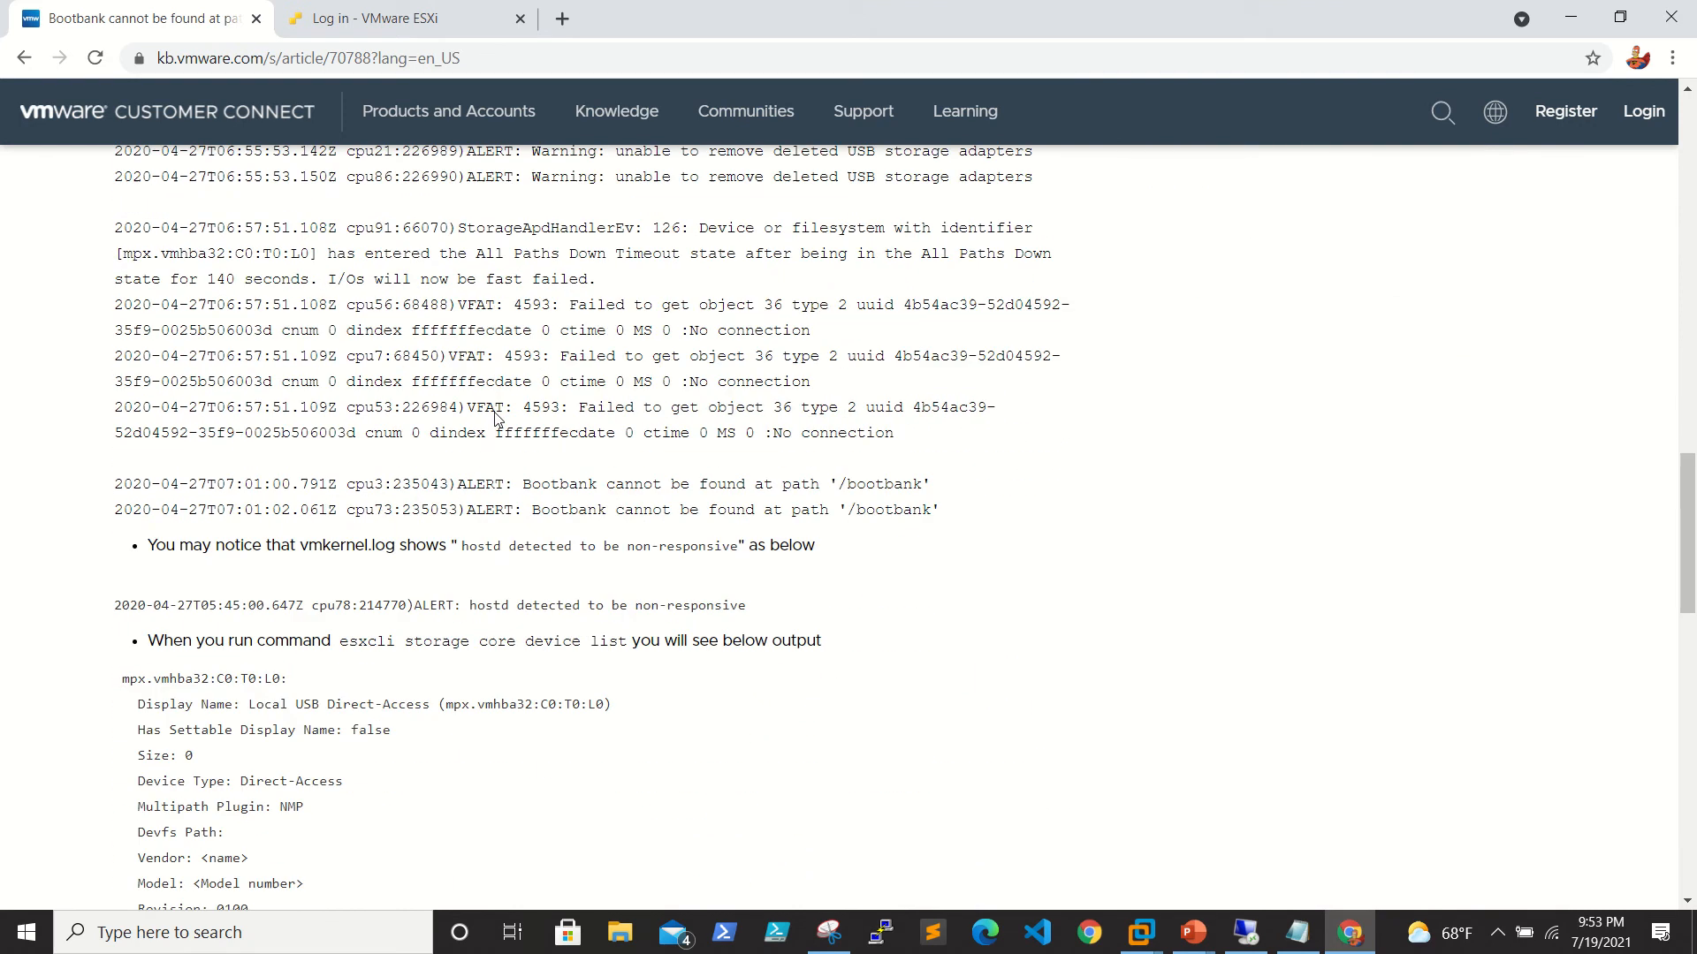
scroll(495, 419, down, 1)
scroll(495, 419, down, 1)
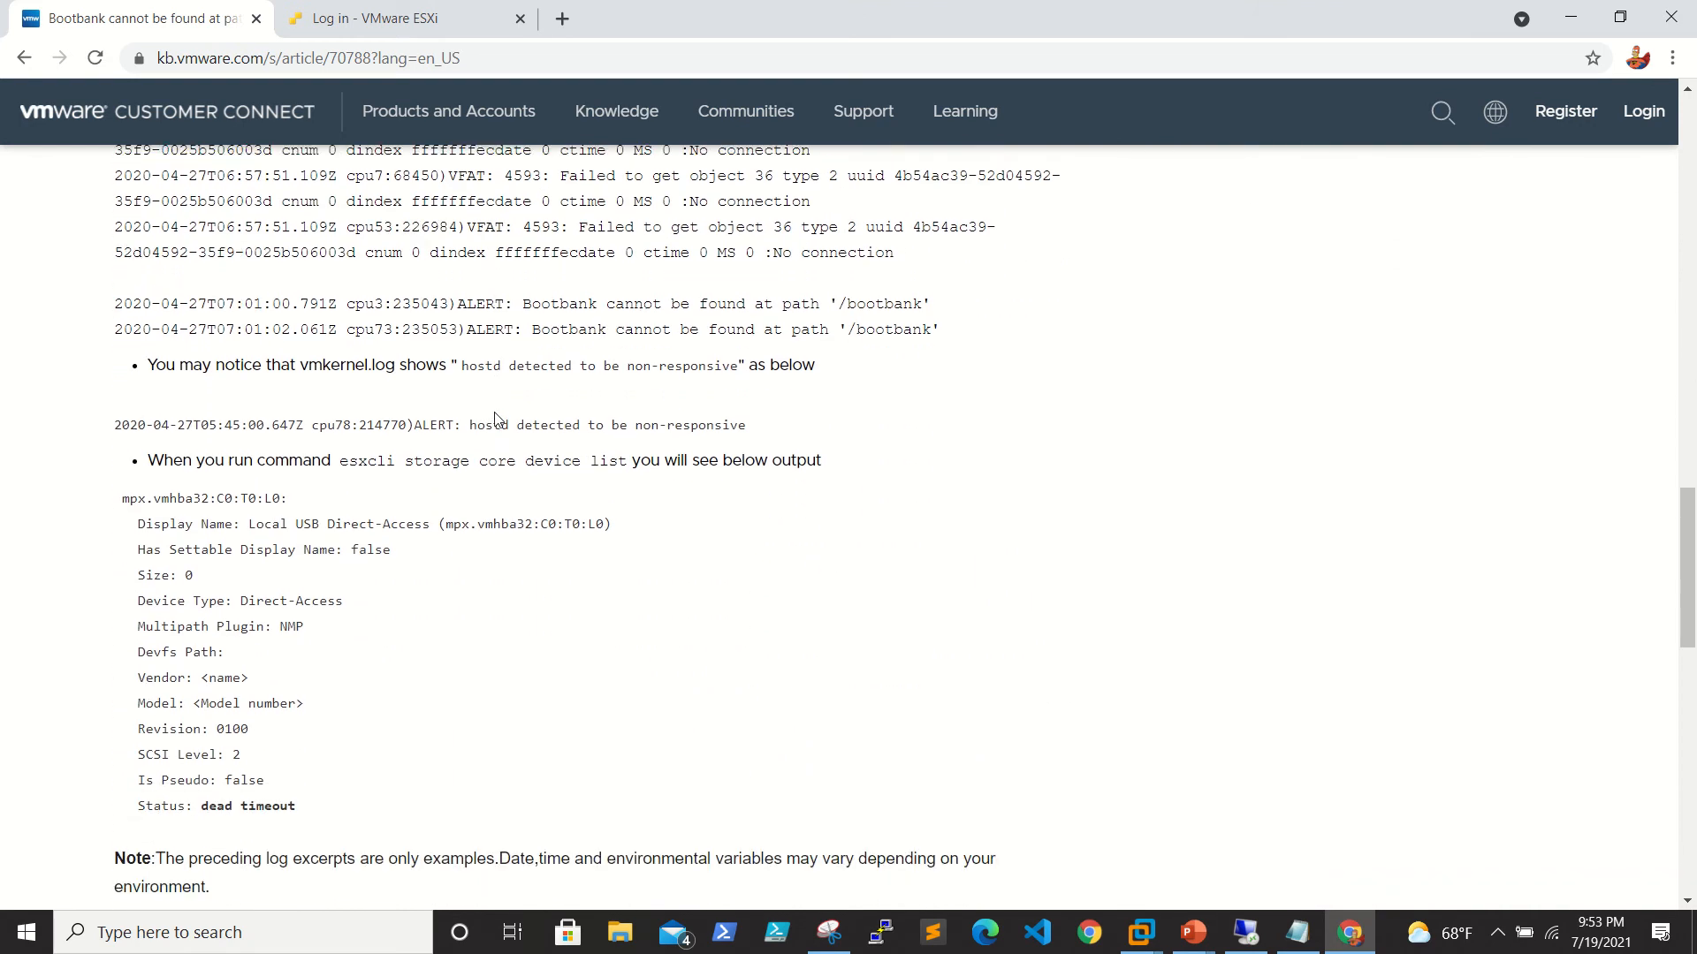
scroll(496, 419, down, 1)
scroll(496, 419, down, 1)
scroll(496, 420, down, 1)
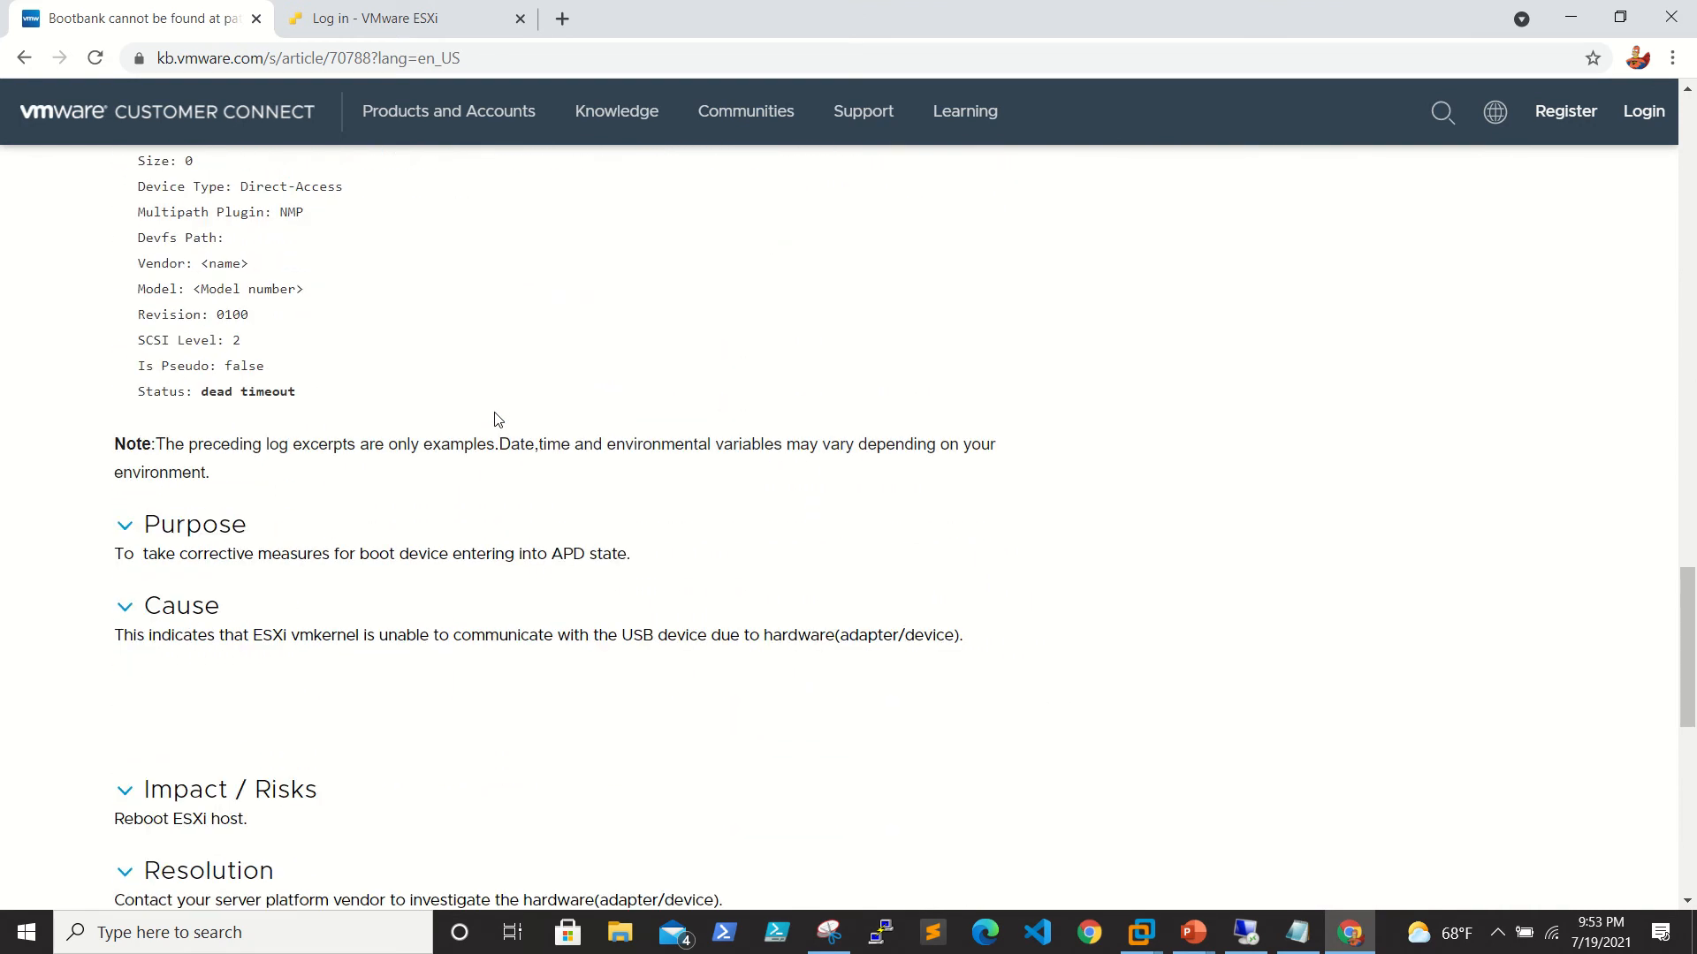
scroll(513, 551, down, 1)
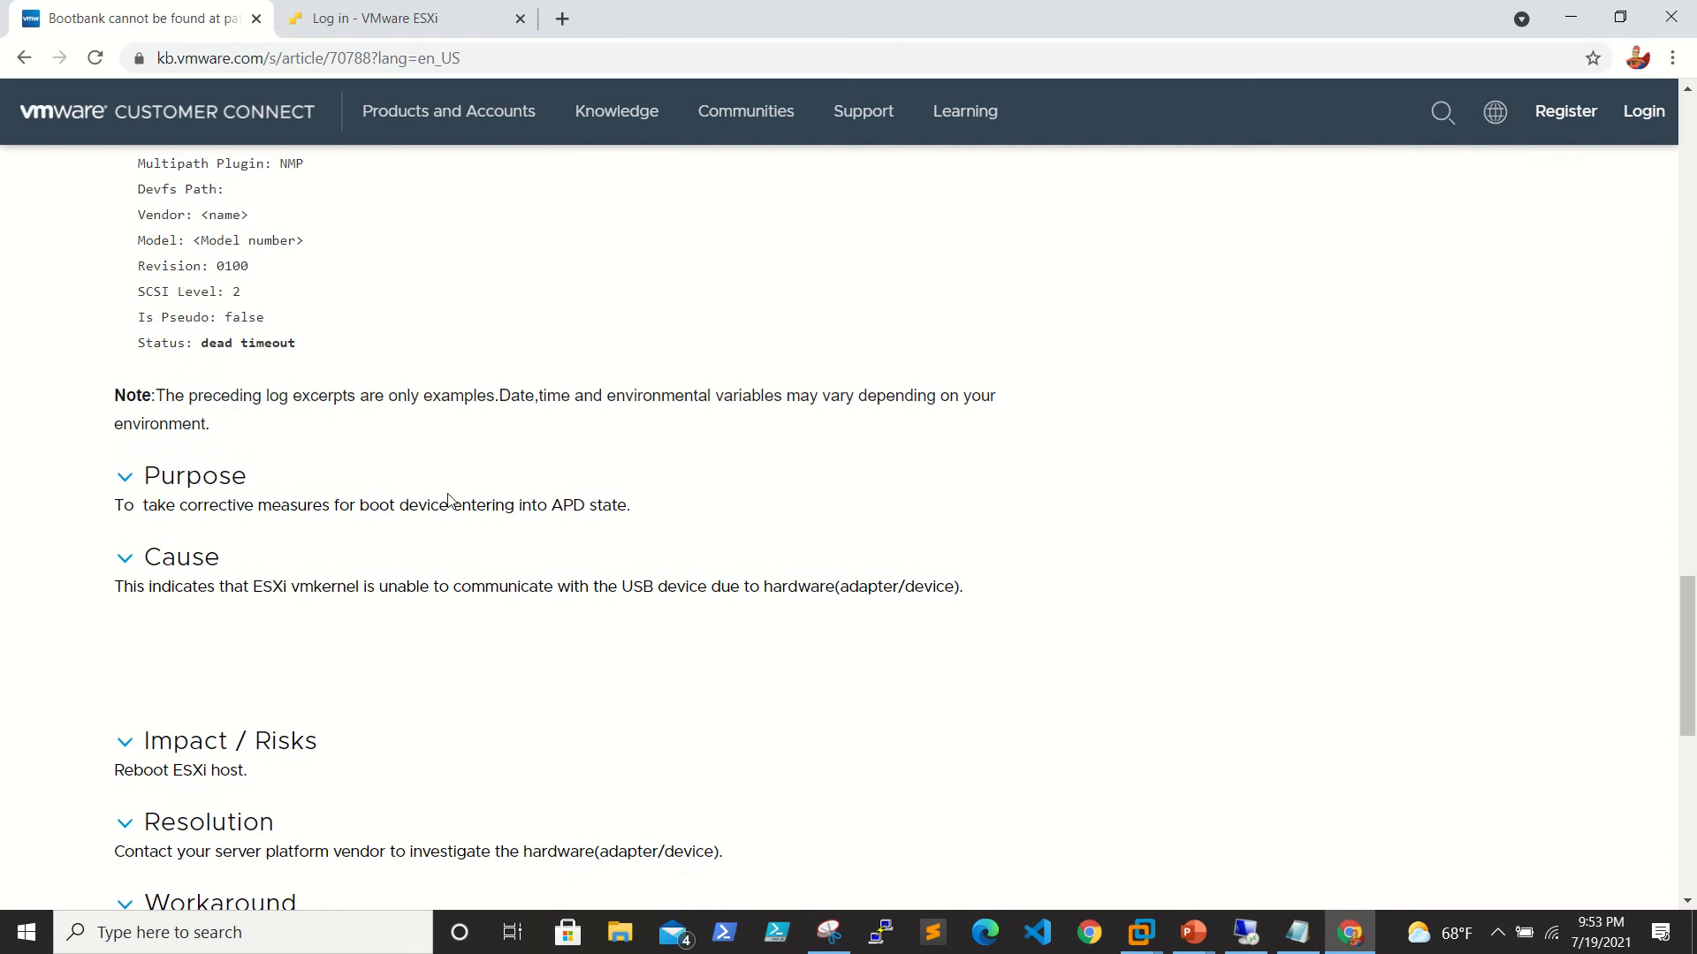
scroll(479, 502, down, 1)
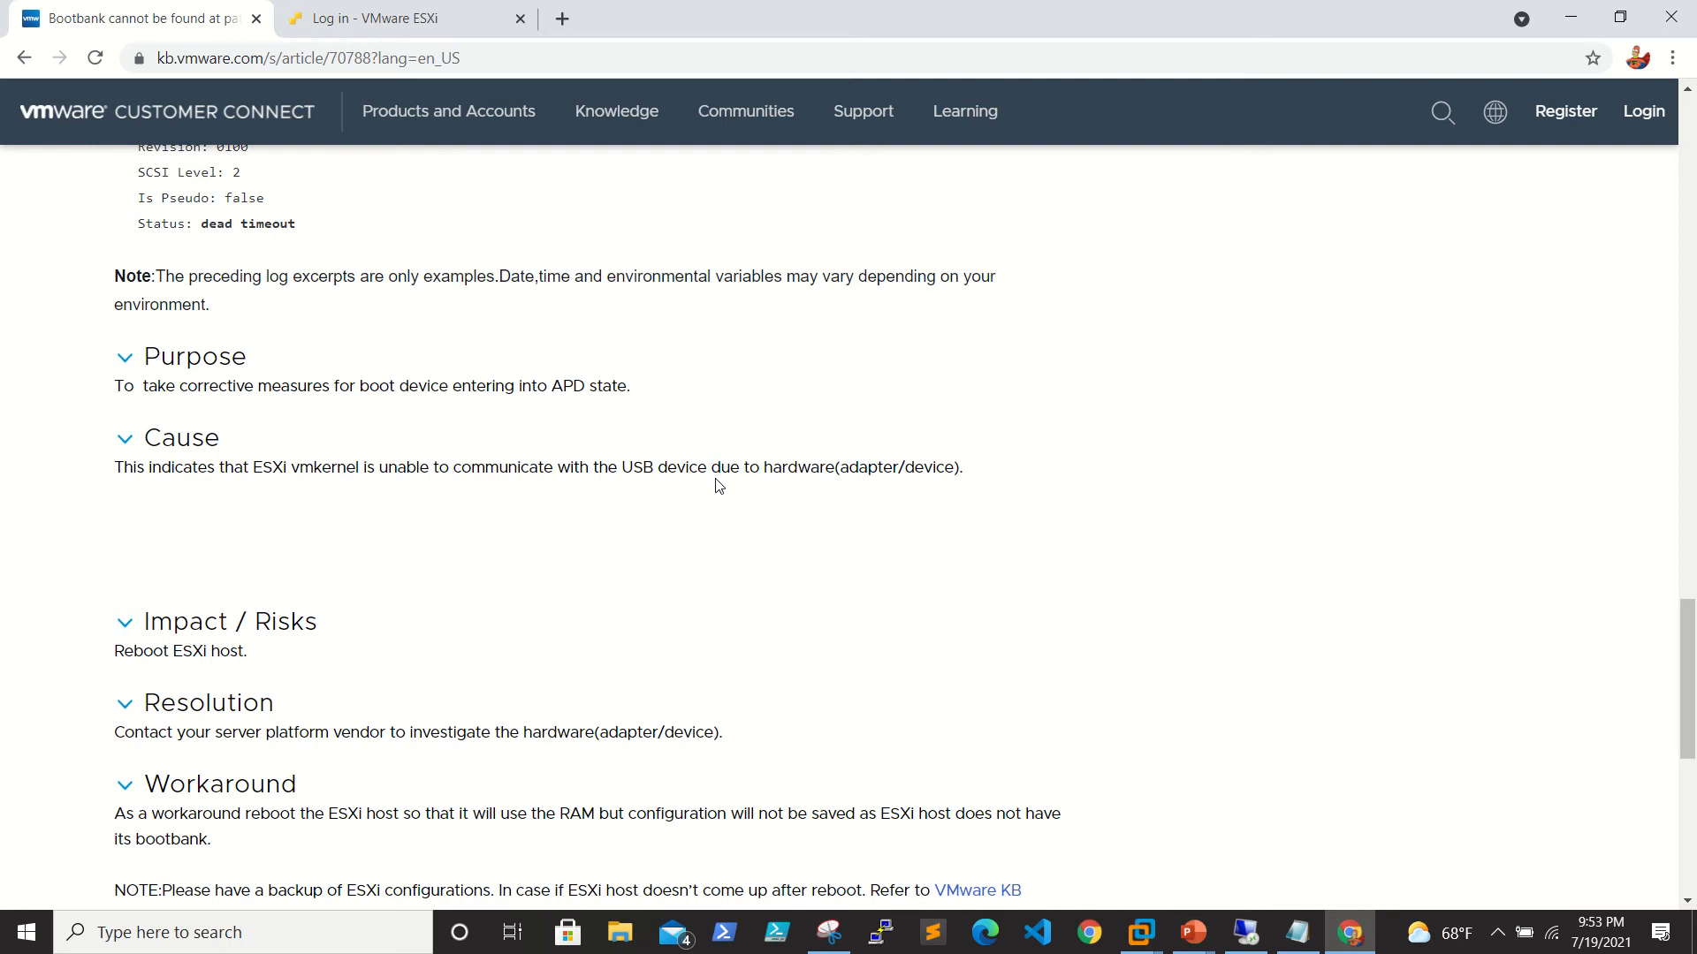
scroll(895, 493, down, 2)
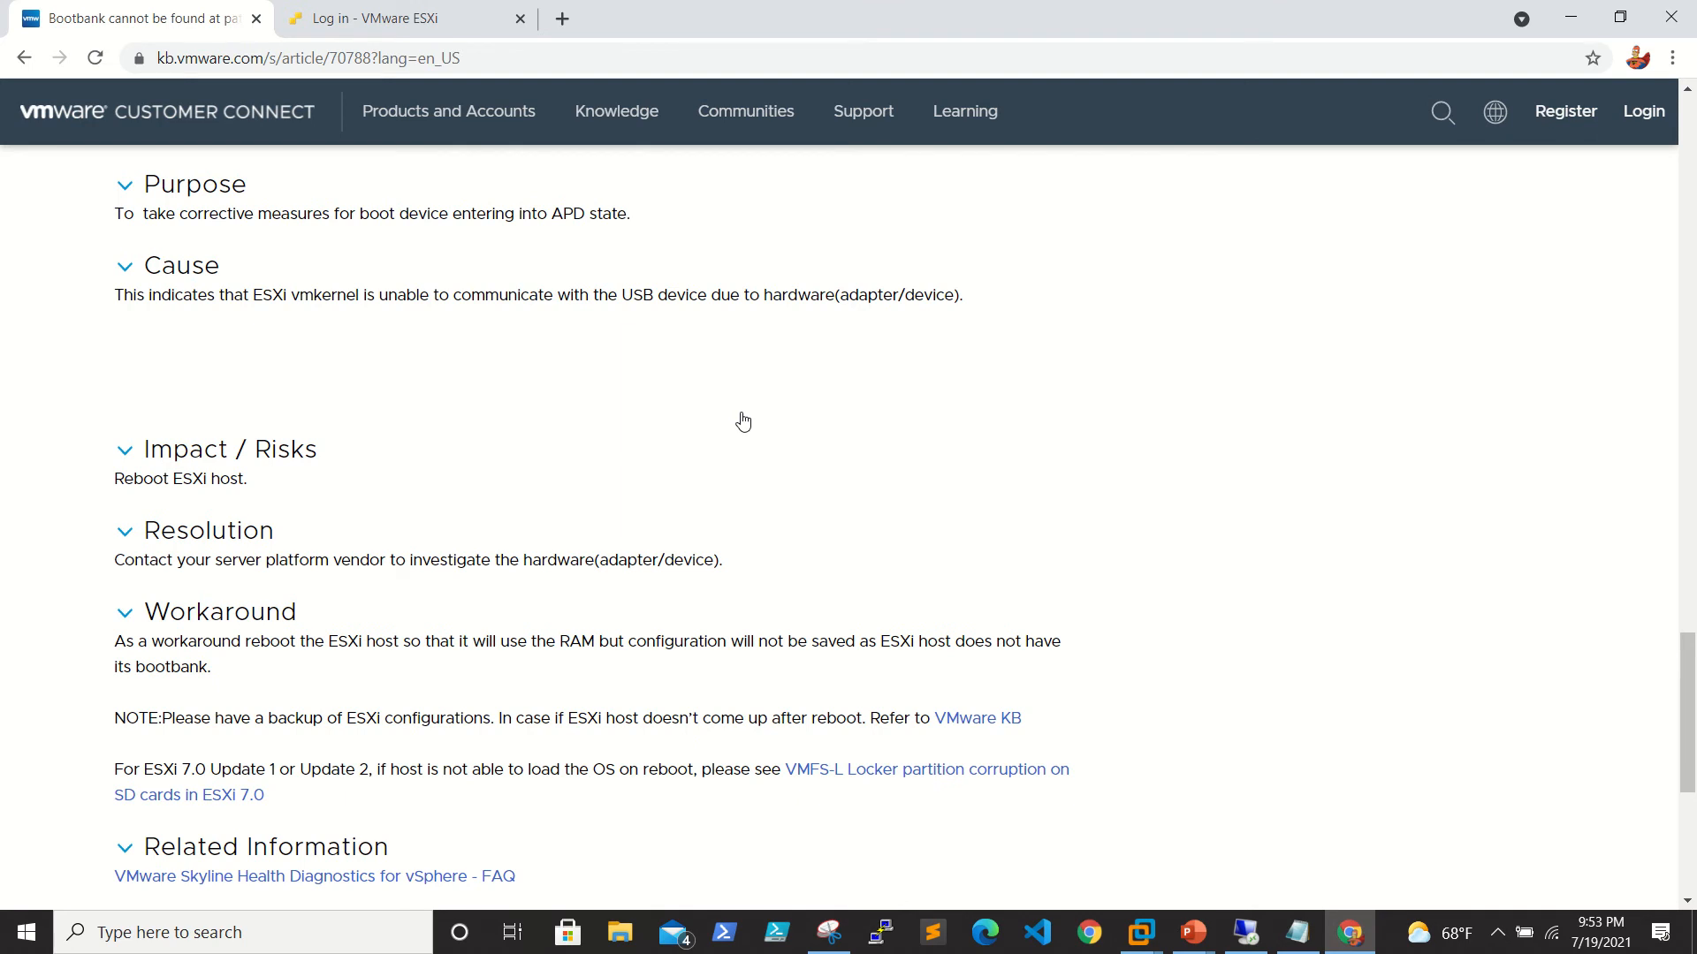
scroll(674, 422, down, 1)
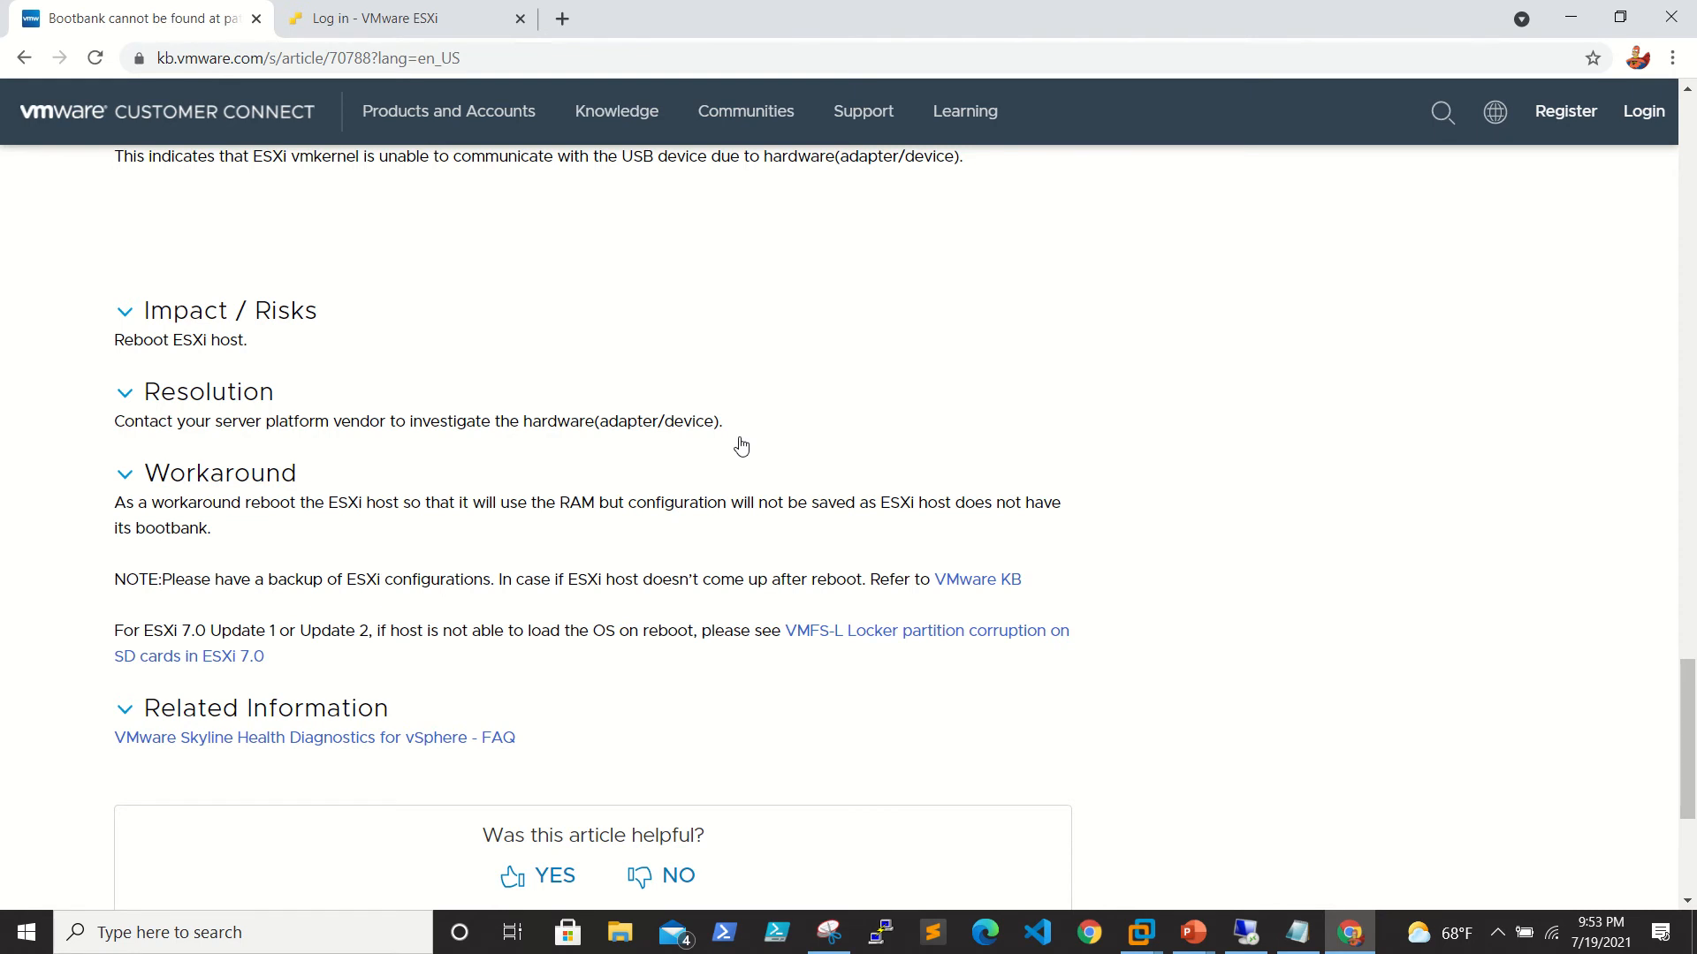
scroll(740, 447, down, 1)
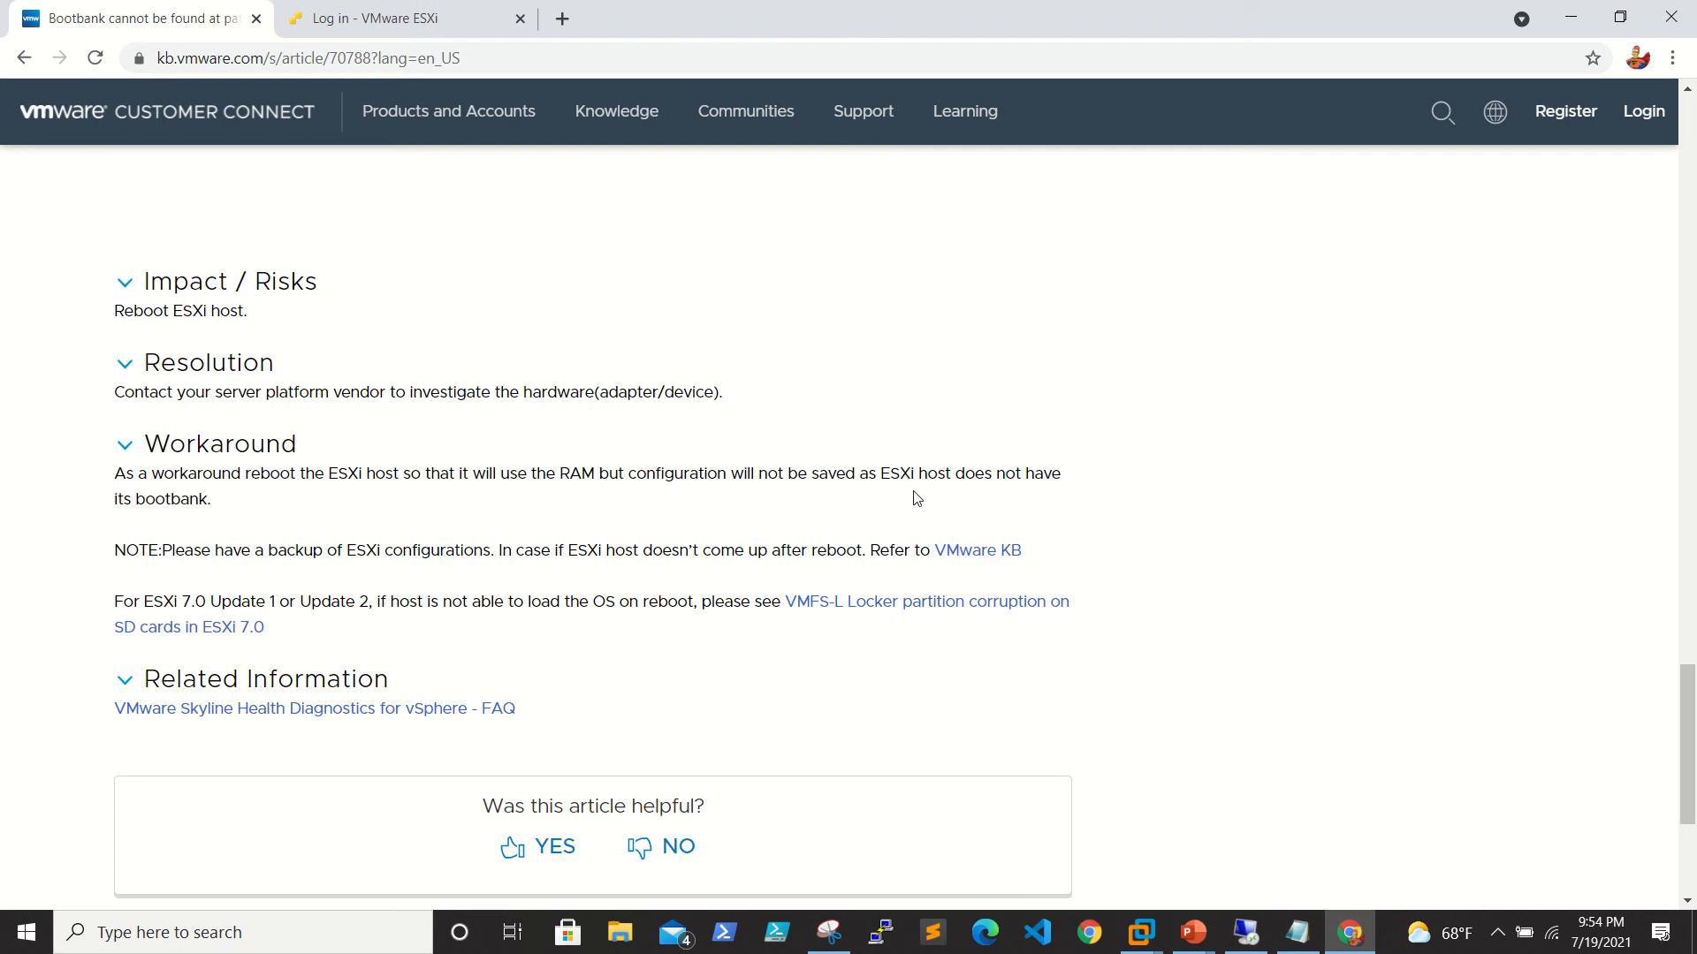
scroll(913, 499, down, 1)
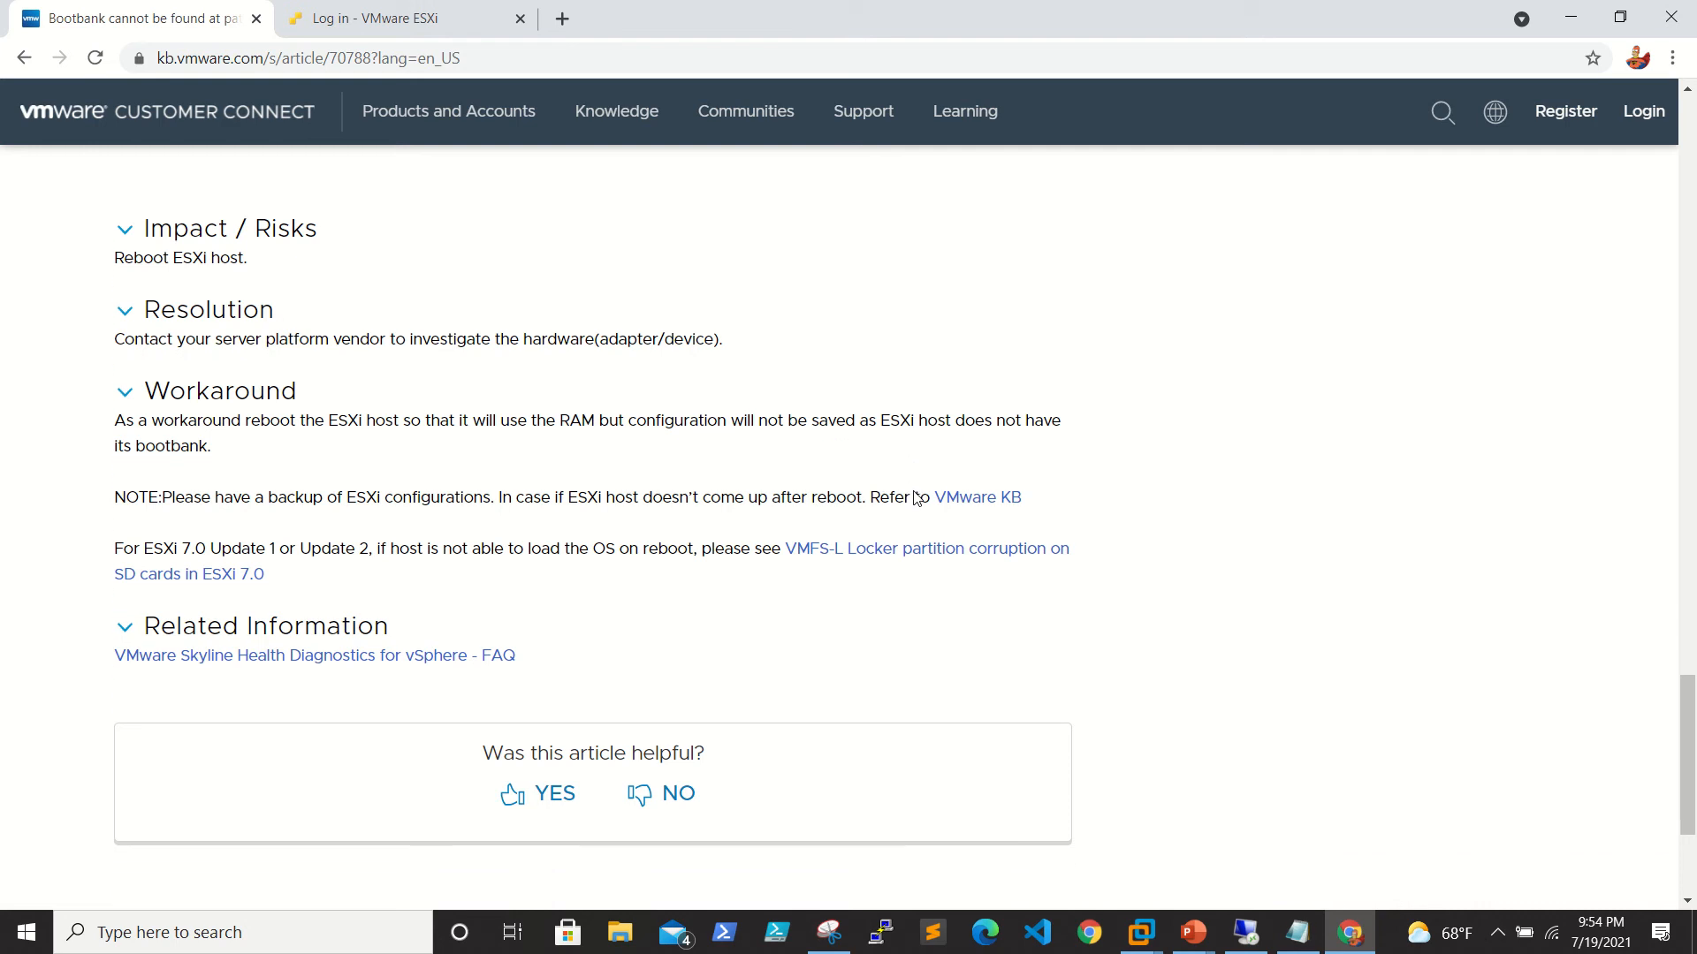
scroll(913, 498, down, 1)
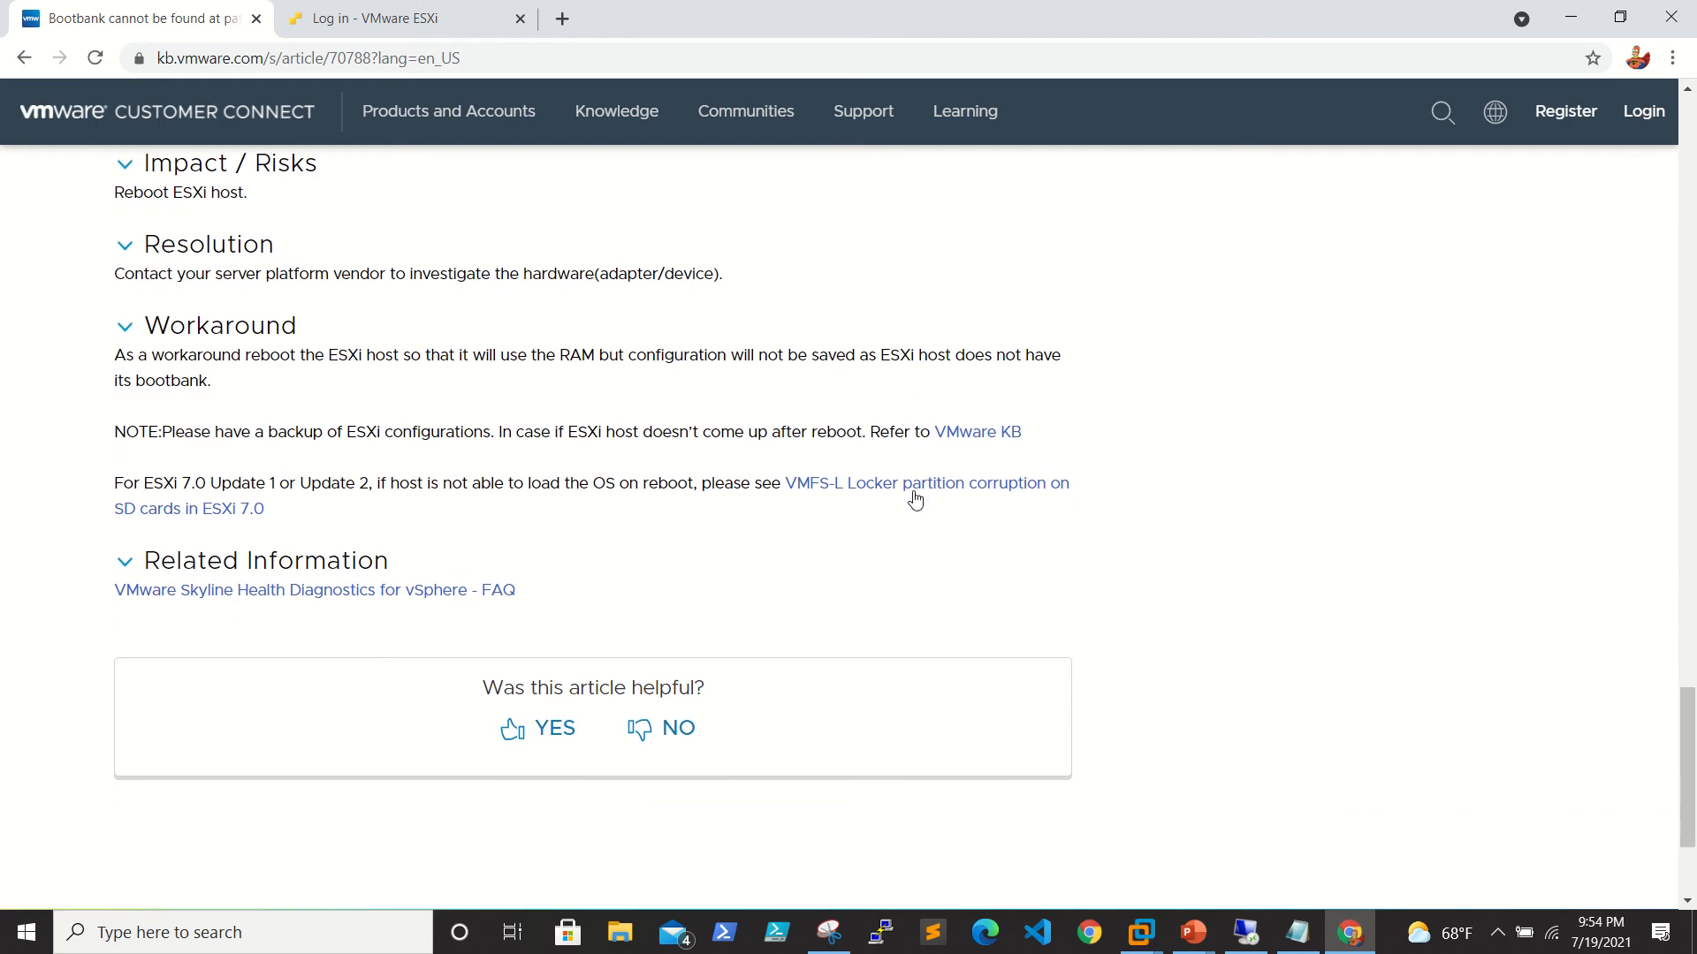
scroll(914, 499, up, 2)
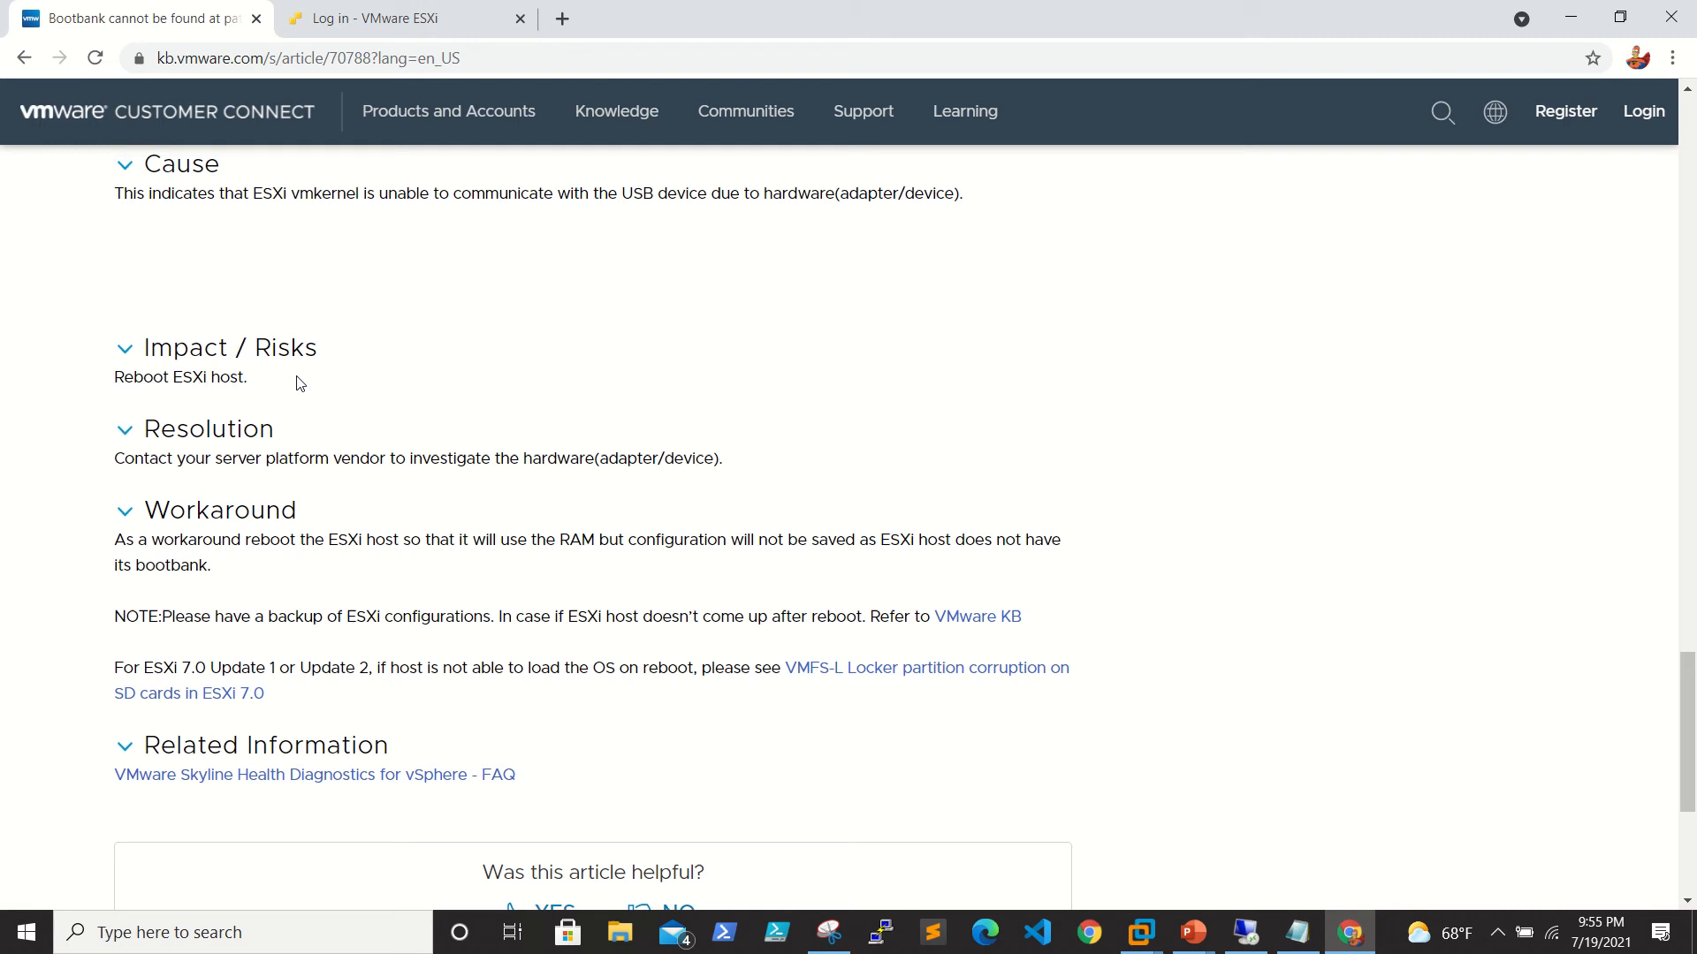
scroll(298, 383, up, 2)
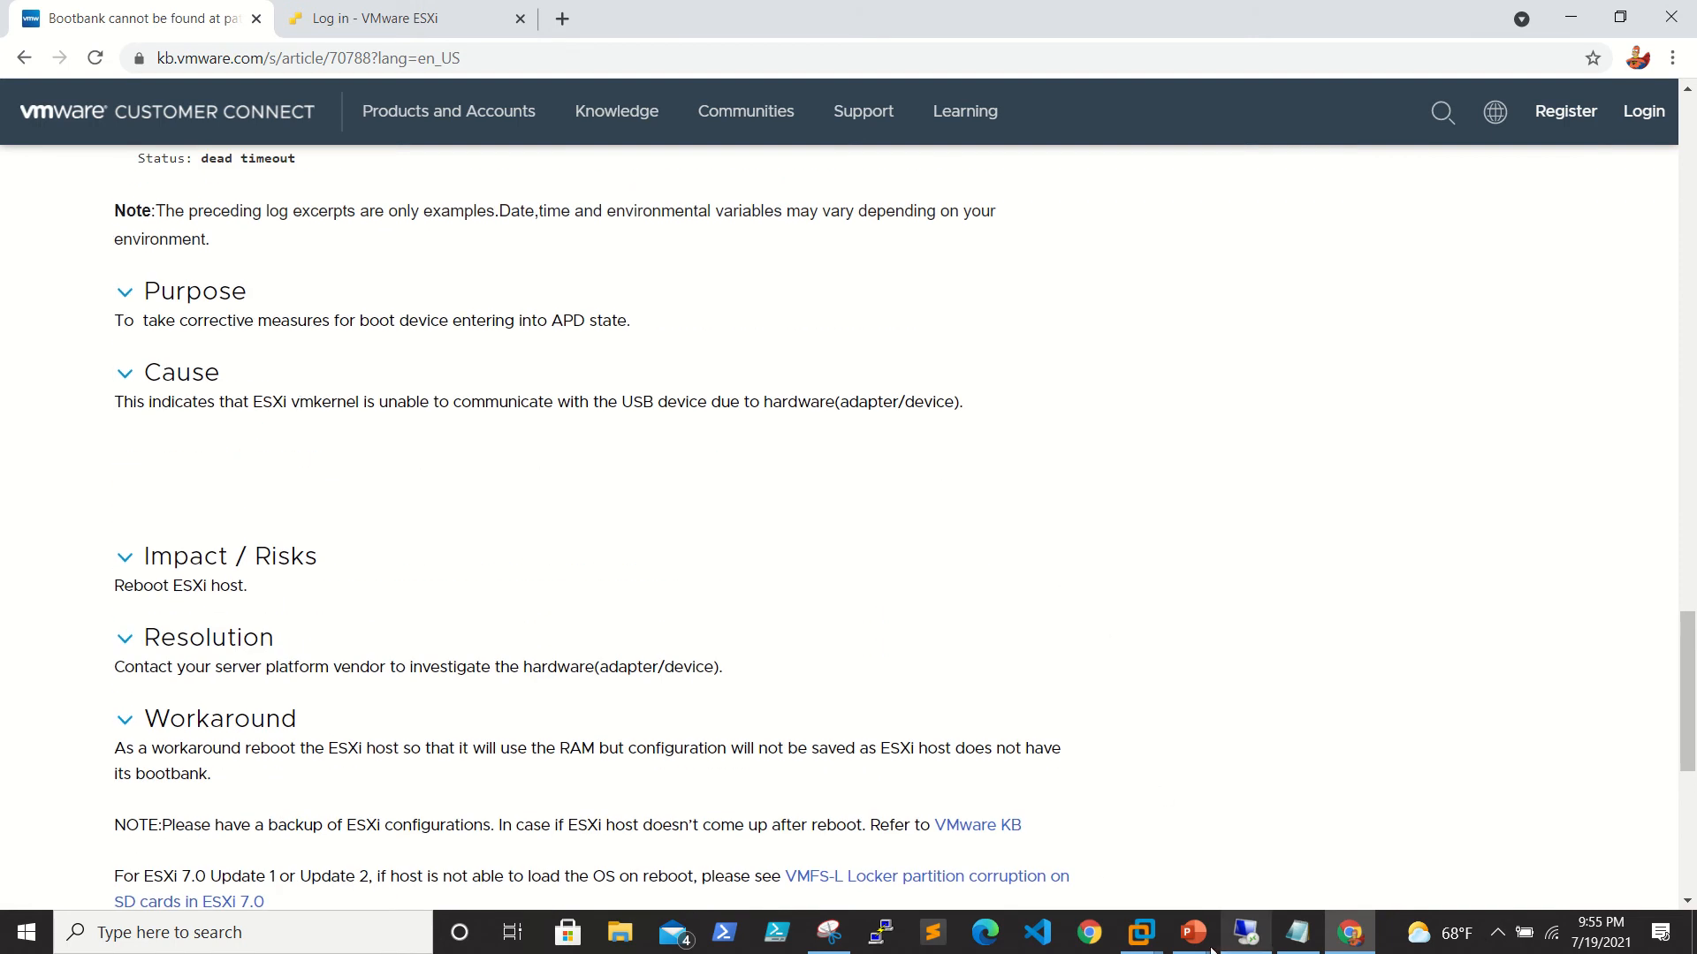
- Show the VMware Workstation thumbnails of the EsxiH01 and VGDC01 VMs
click(1140, 932)
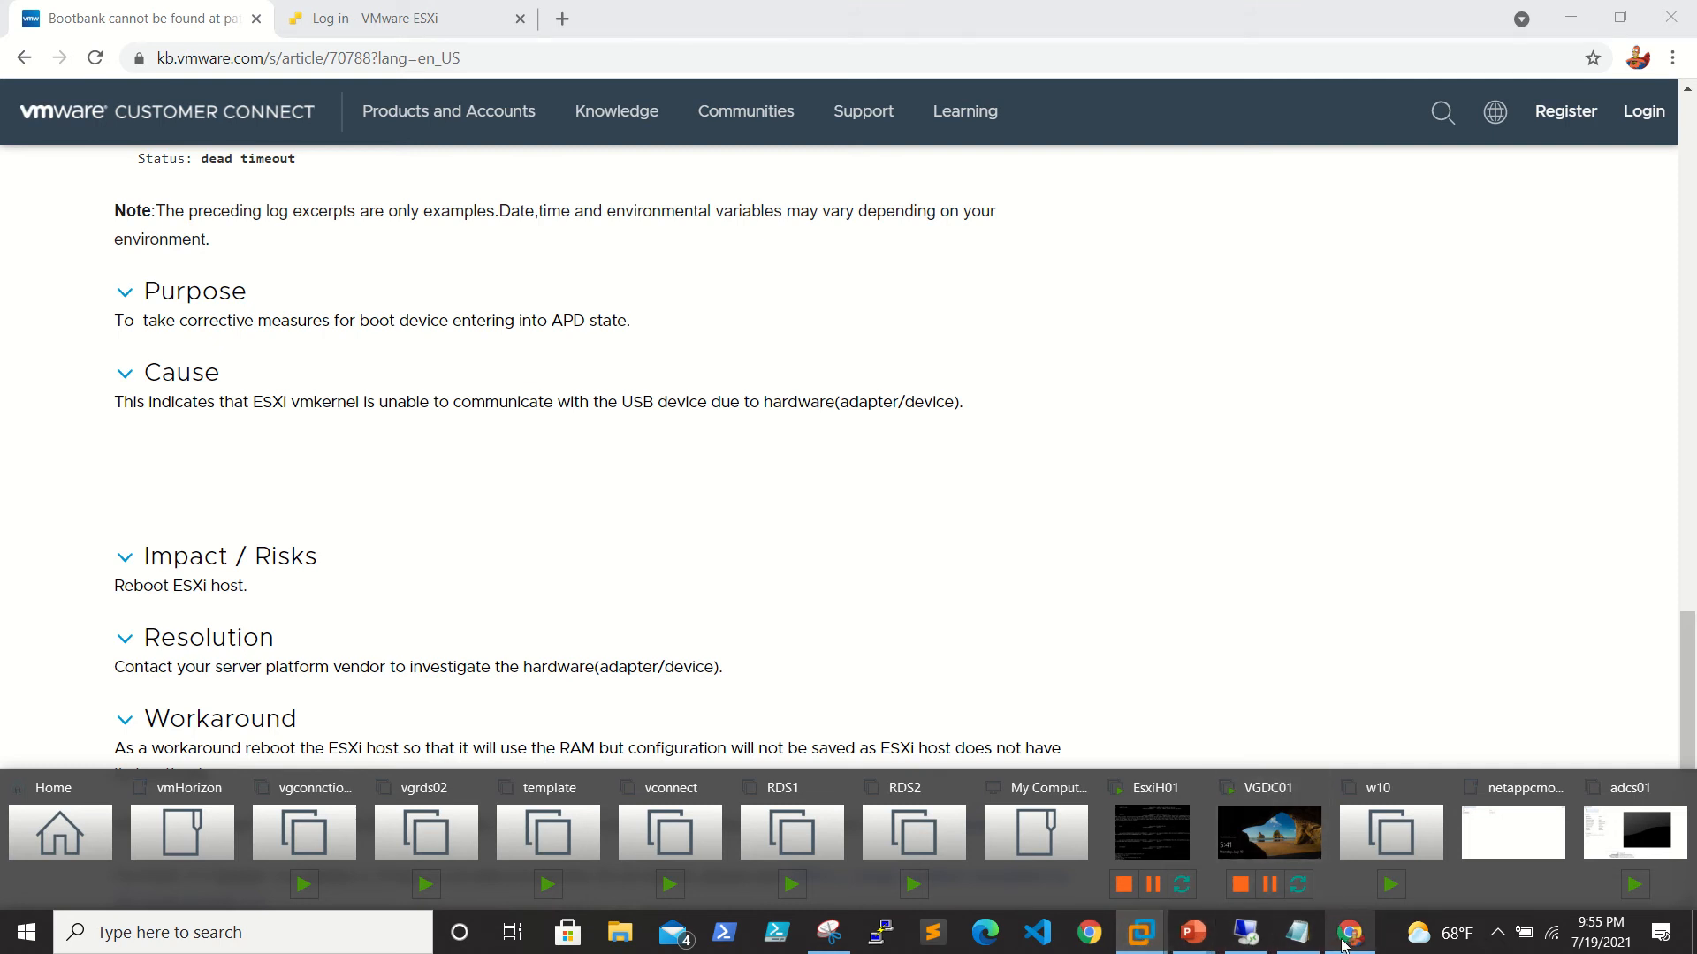
- Power on the w2016 VM via ACTIONS > Power in the remote vSphere Client, then minimise the session
click(1246, 932)
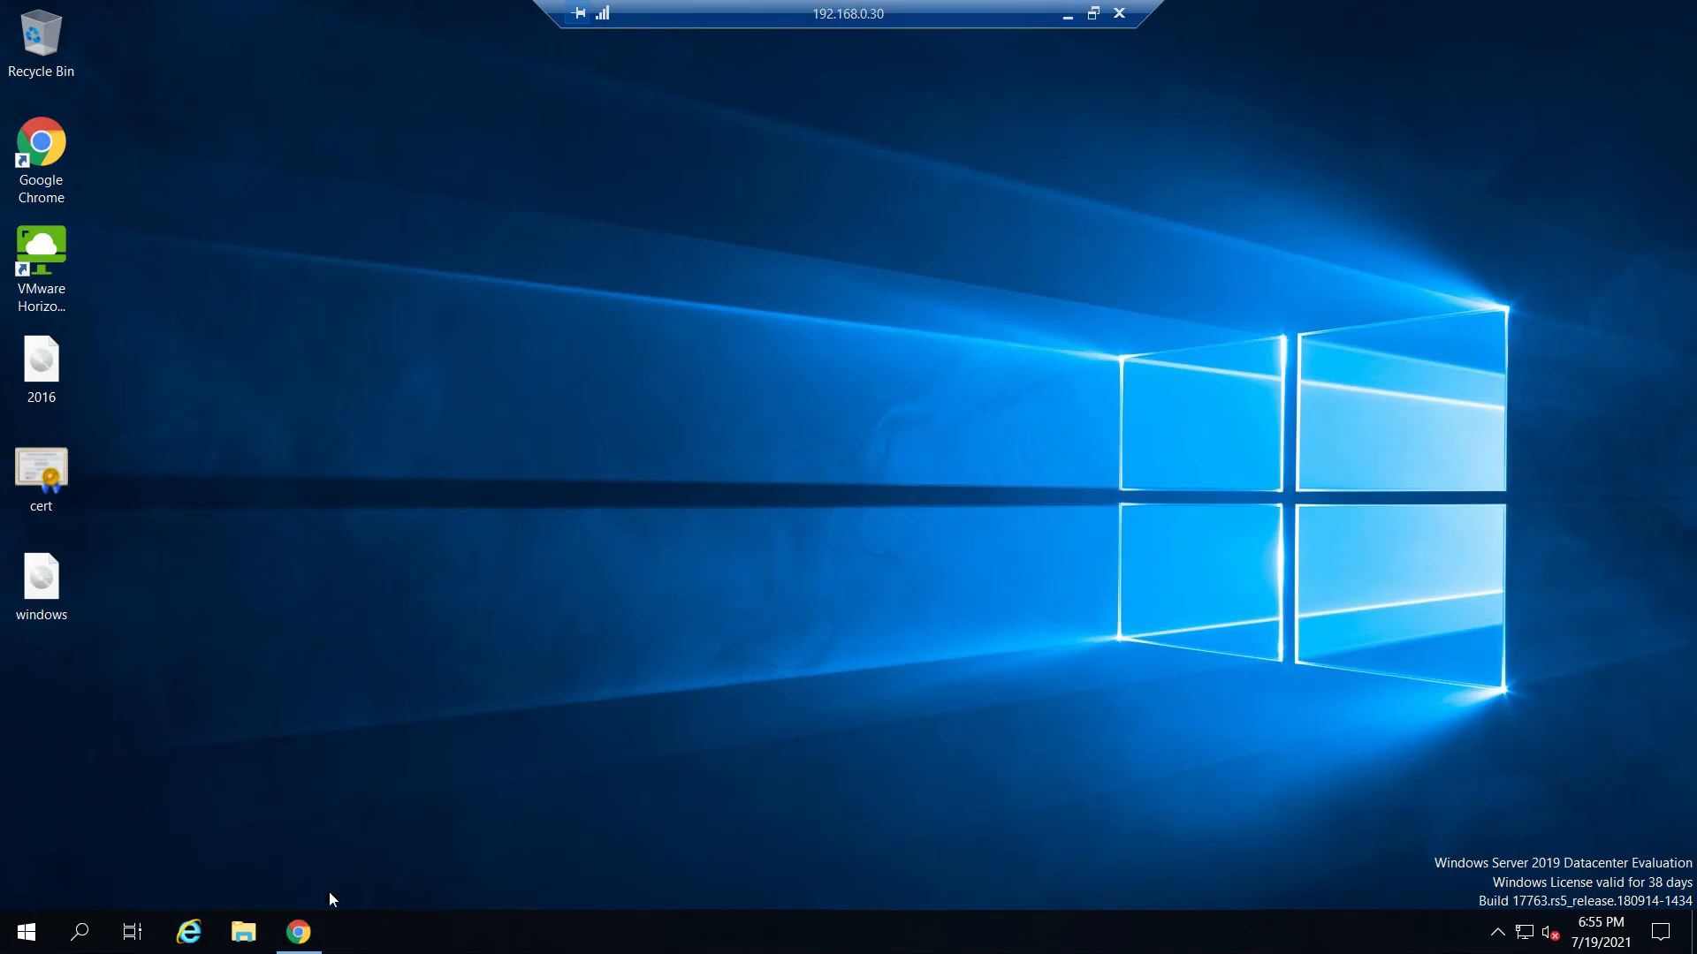
click(299, 932)
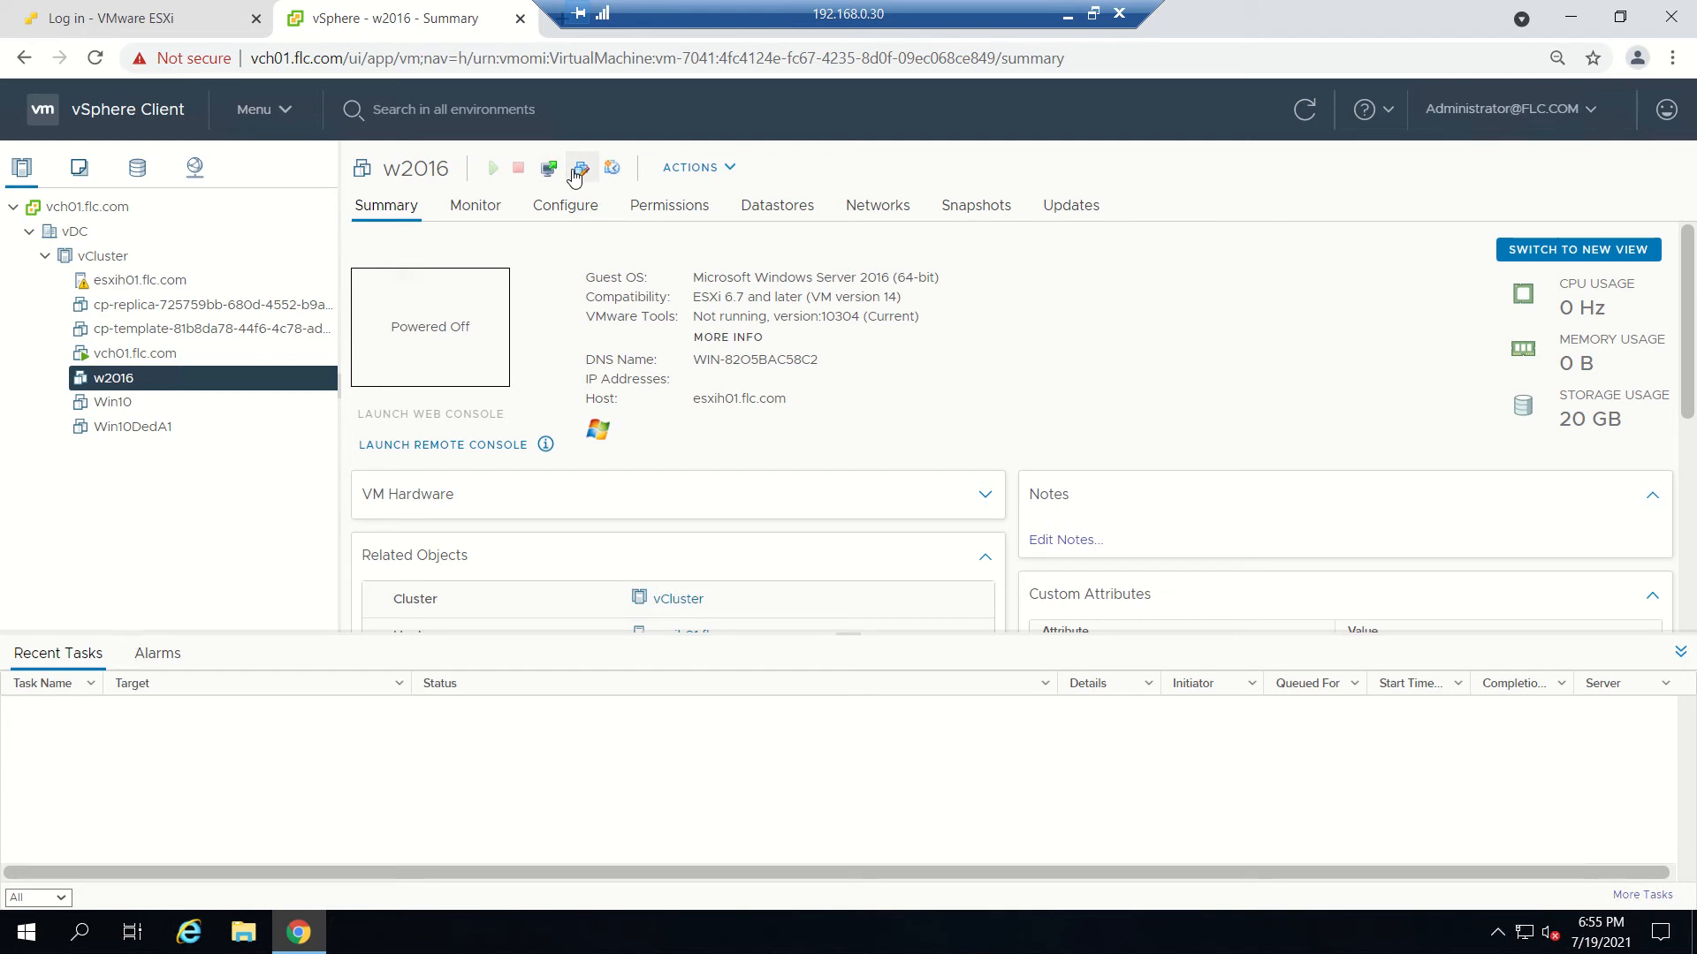
click(729, 170)
mouse_move(723, 197)
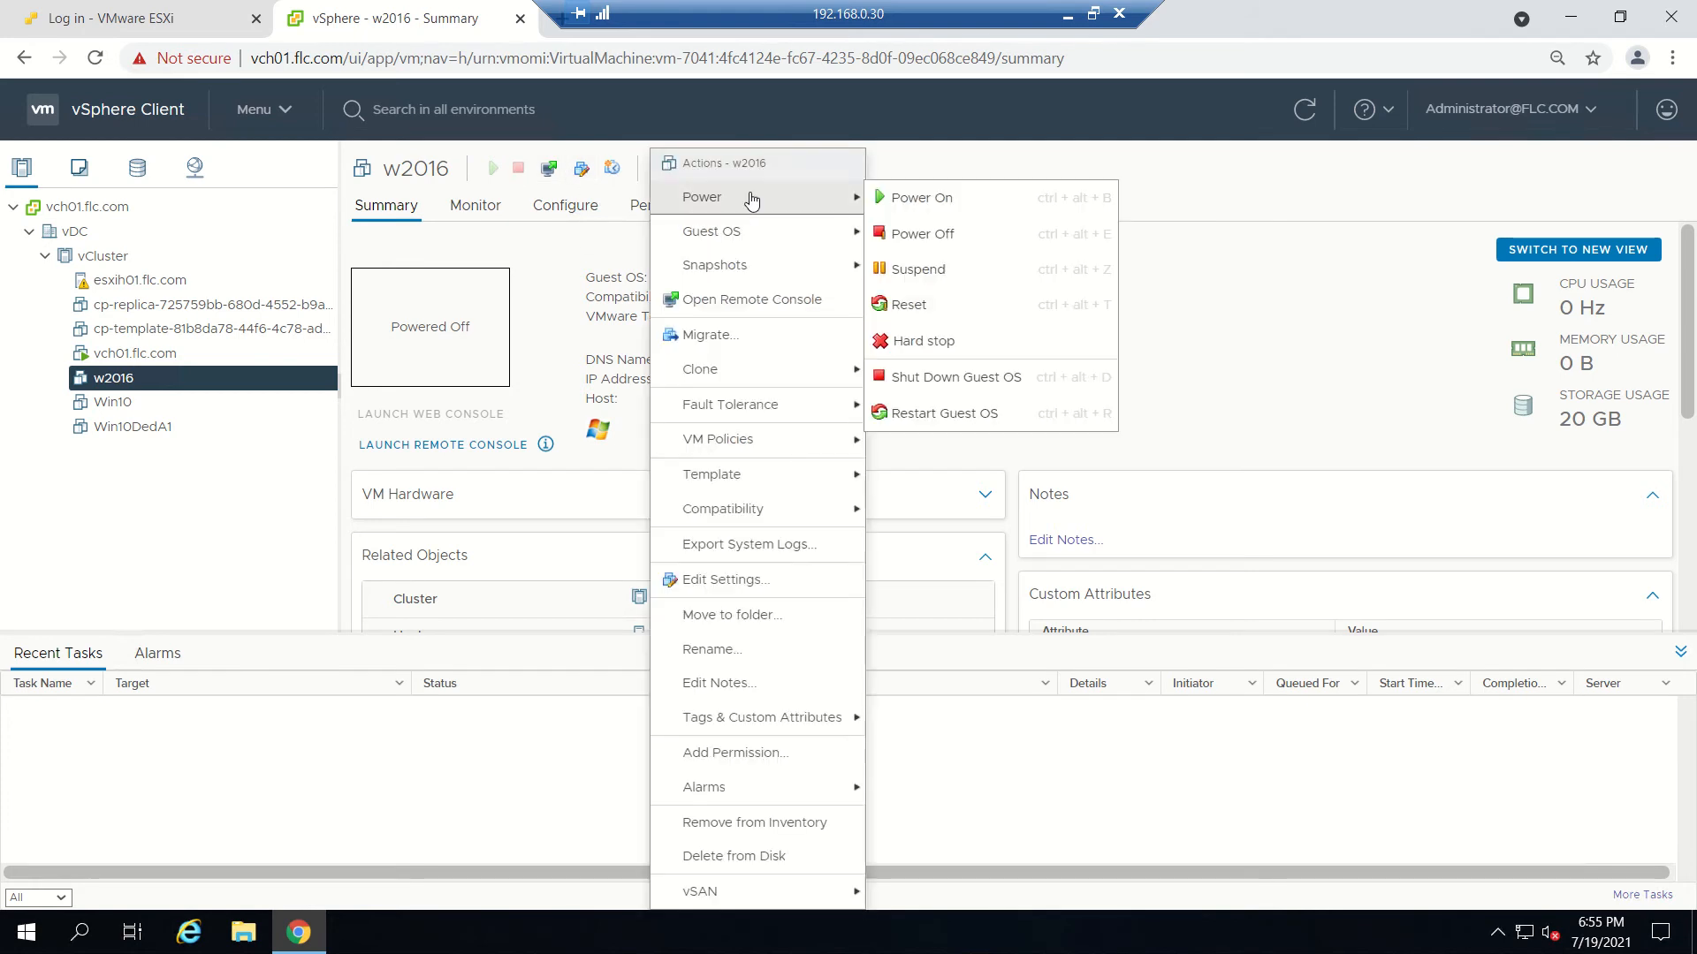
click(885, 198)
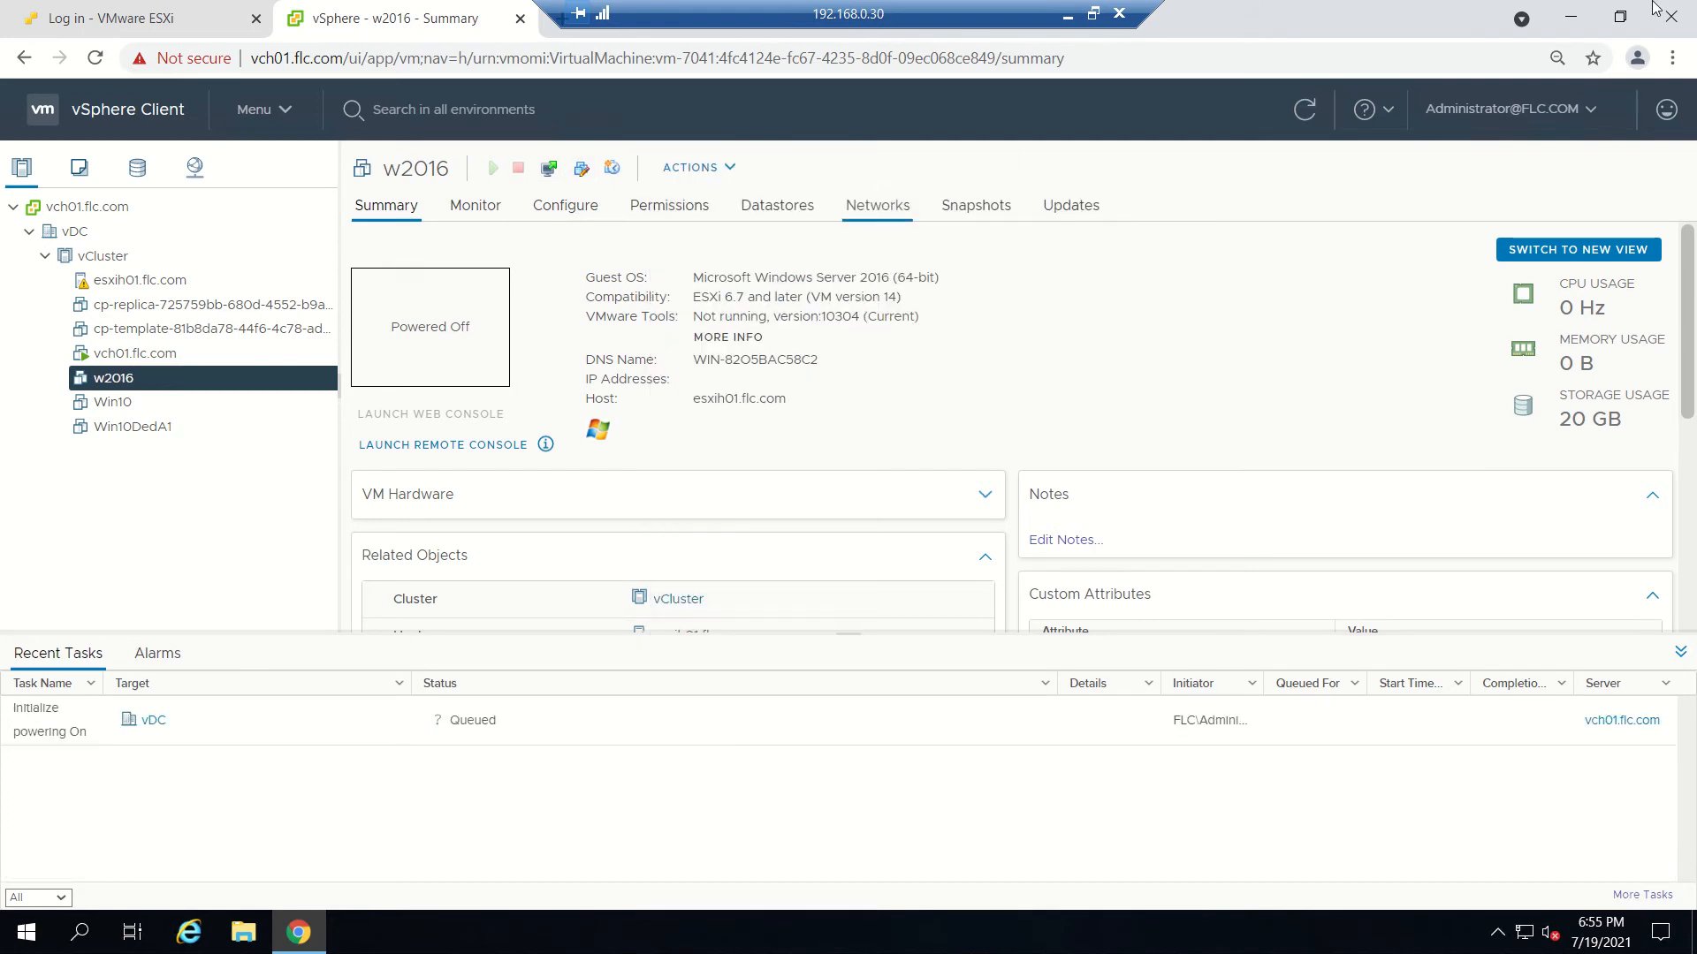
click(1068, 13)
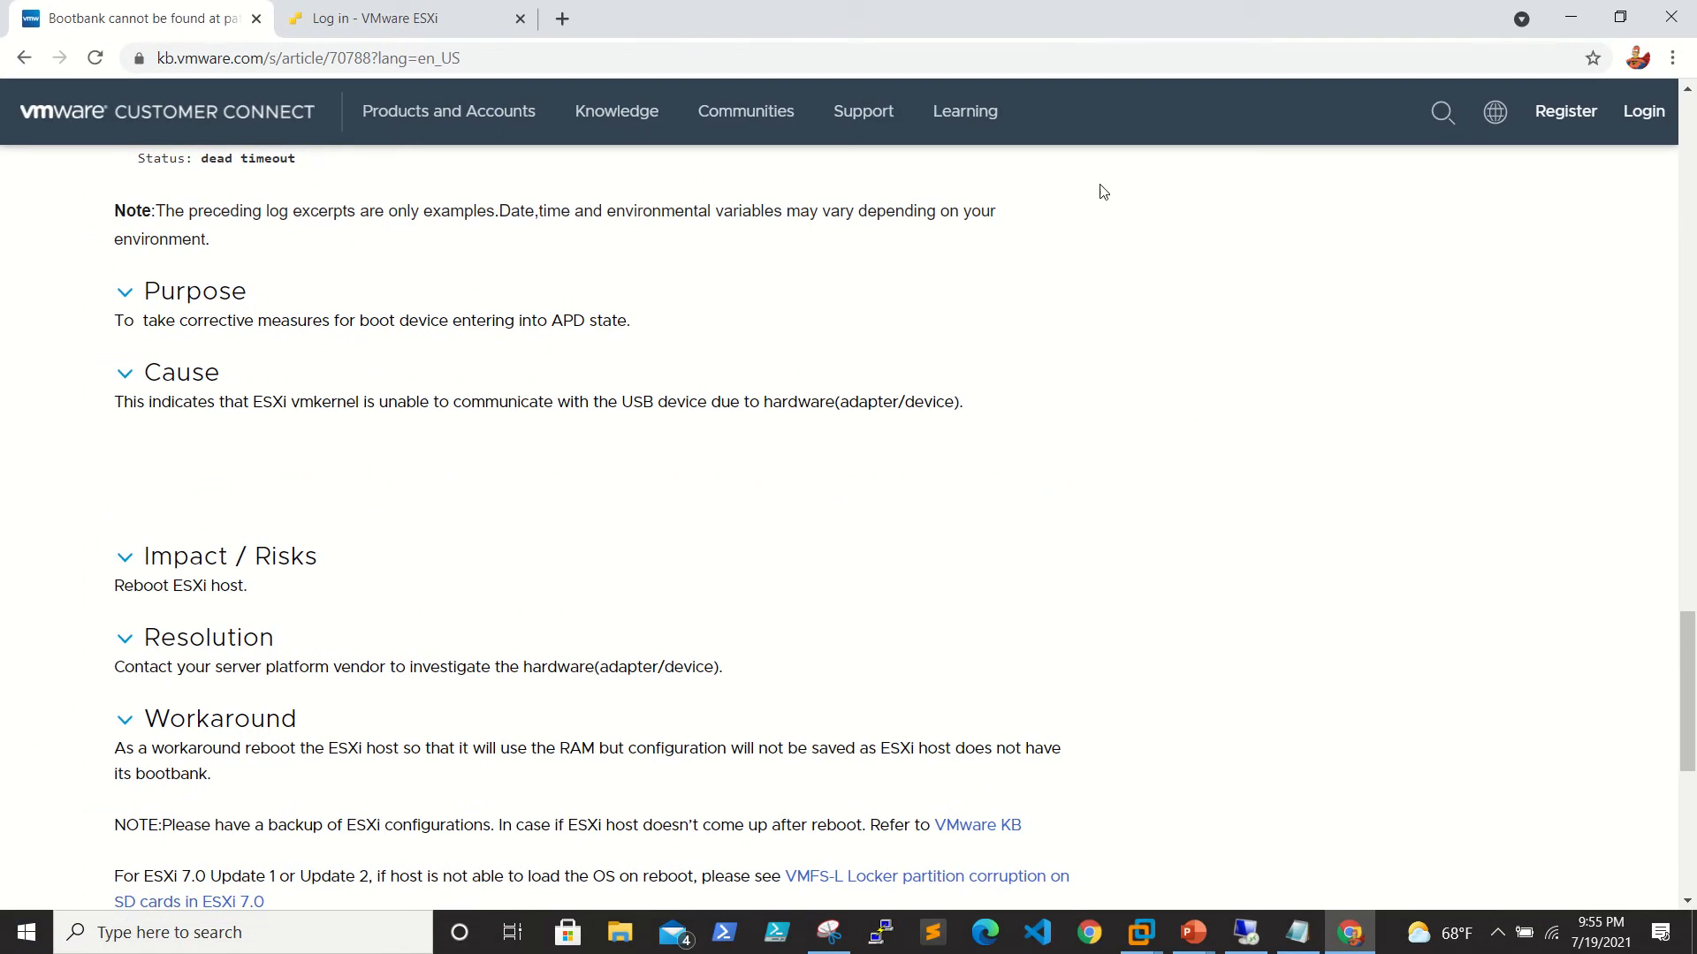
- Switch from the KB article back to the full-screen remote vSphere session
click(1357, 939)
click(1352, 936)
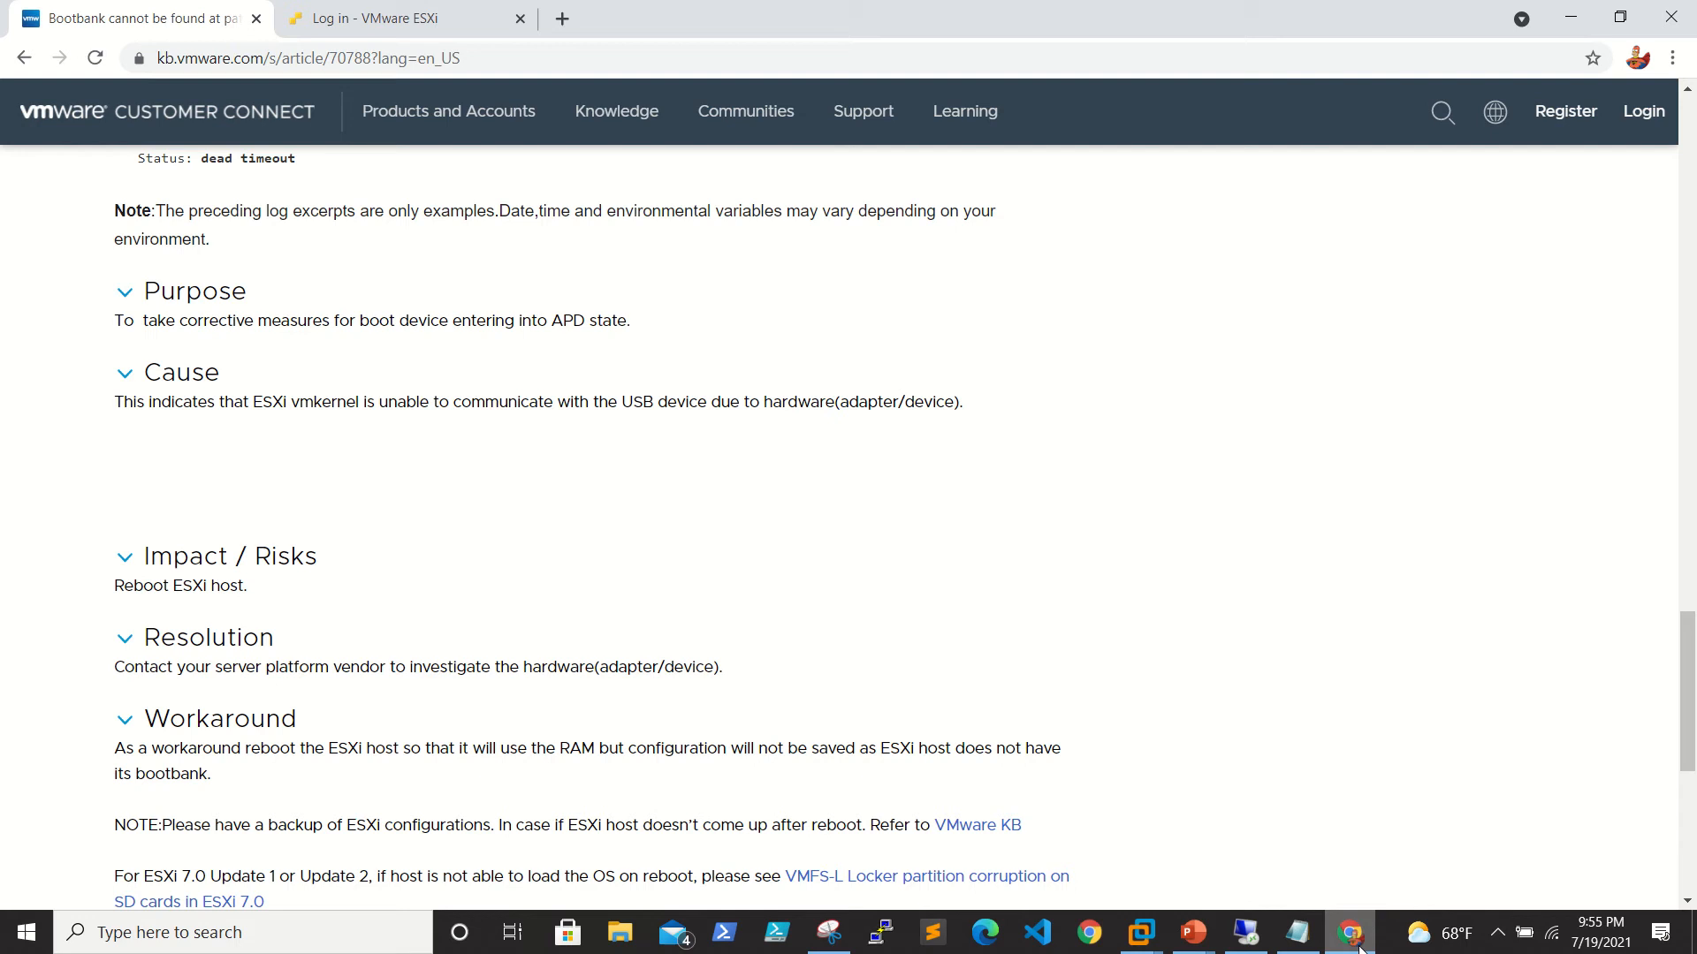
click(1236, 939)
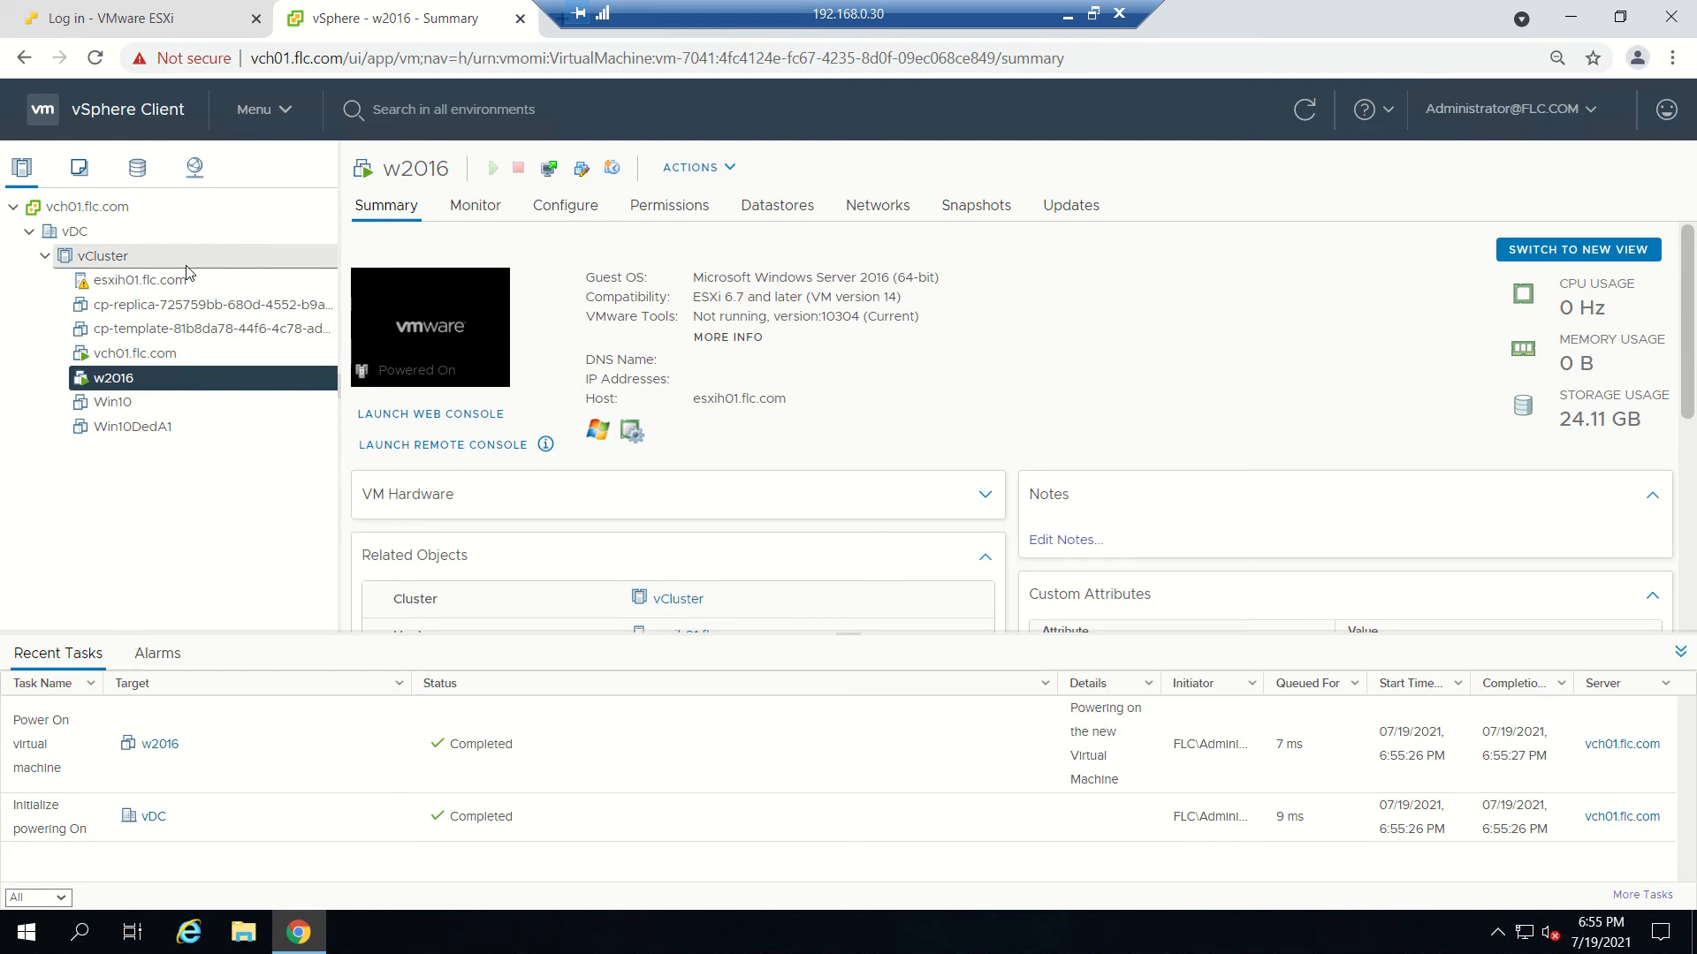
- Browse datastore1's files to the w2016 folder and select w2016.vmx.lck
click(793, 210)
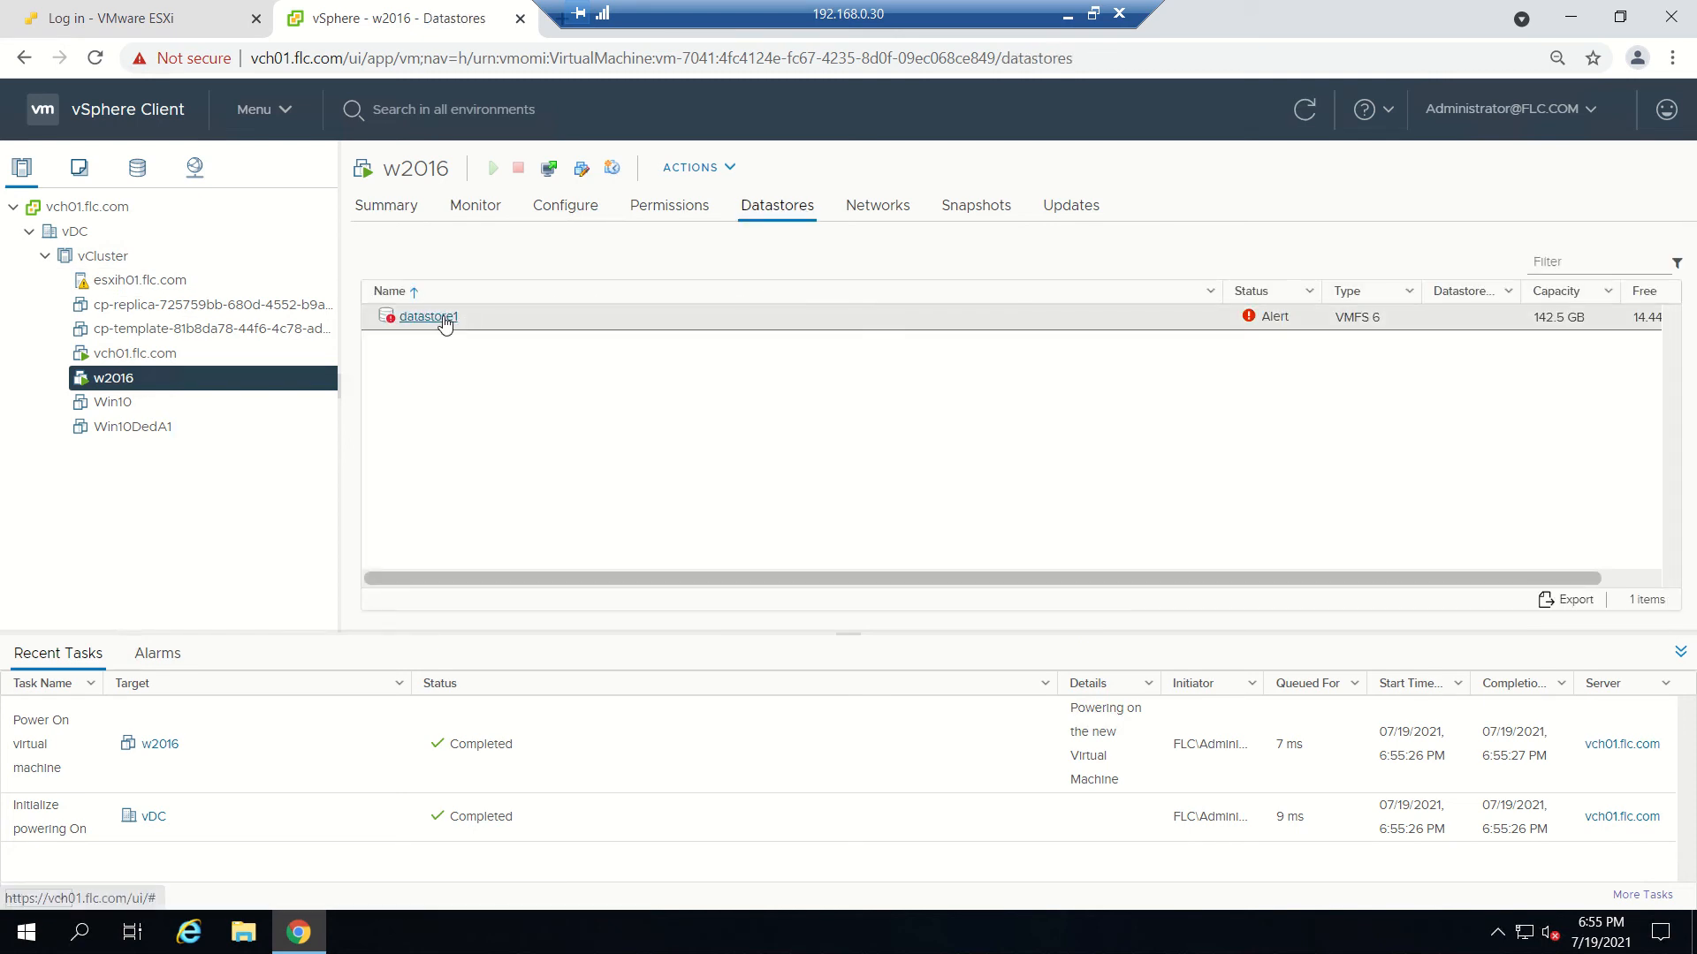
click(427, 318)
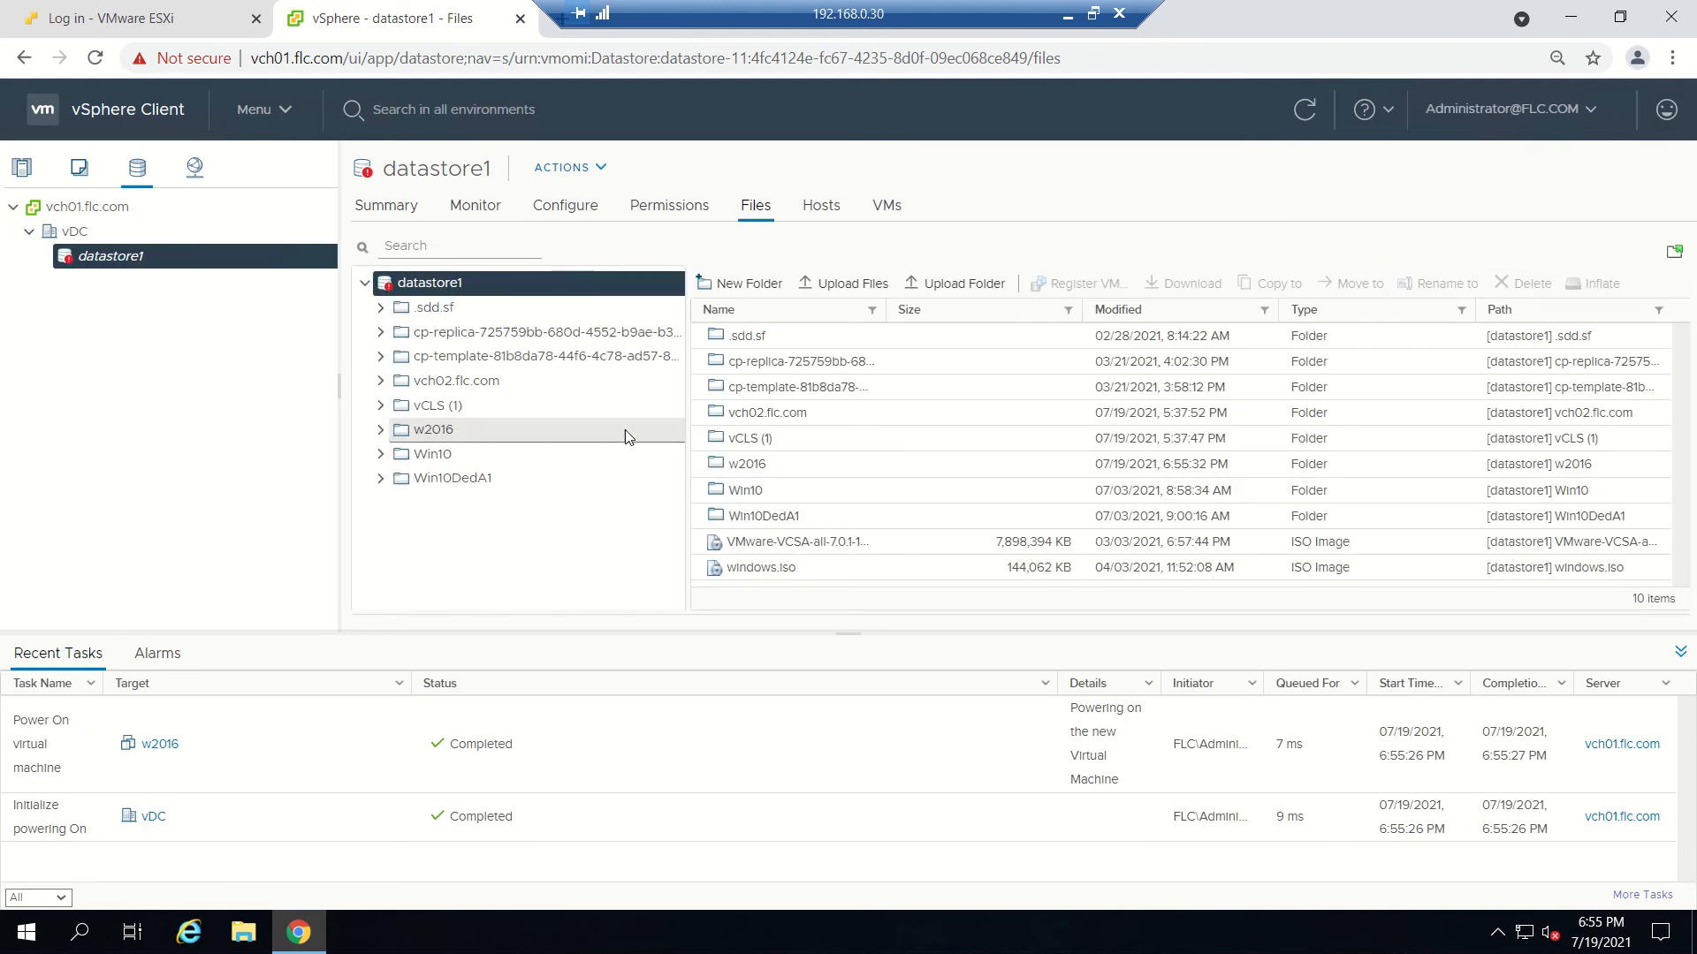
click(457, 382)
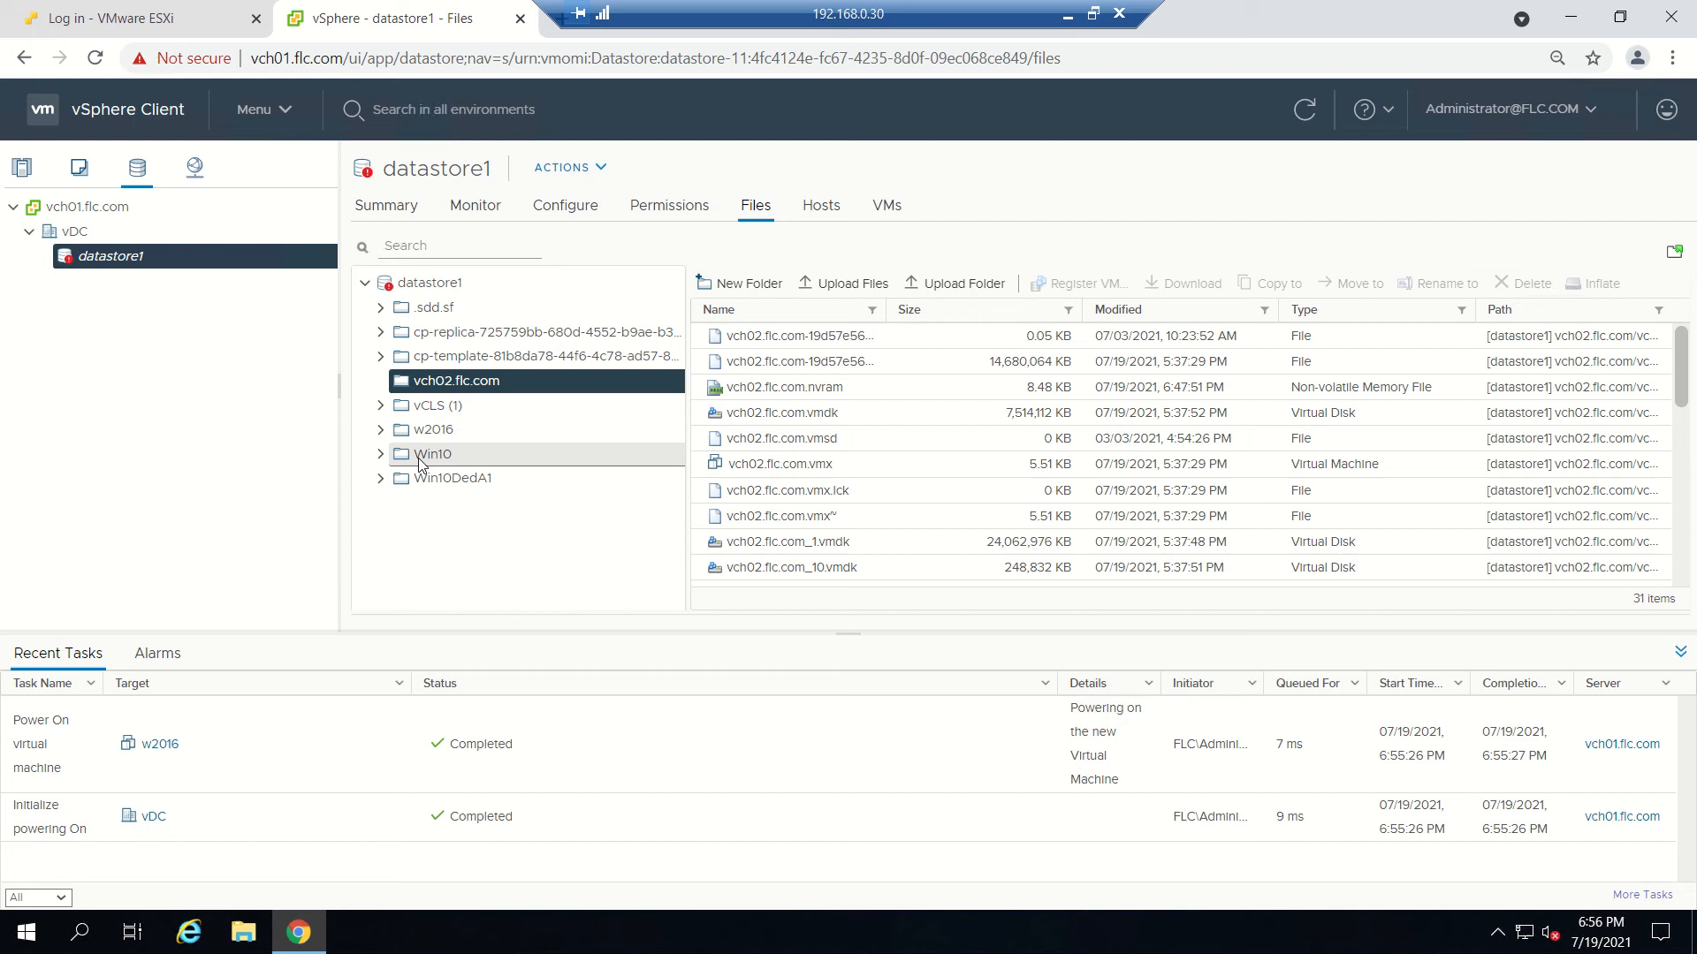
click(445, 433)
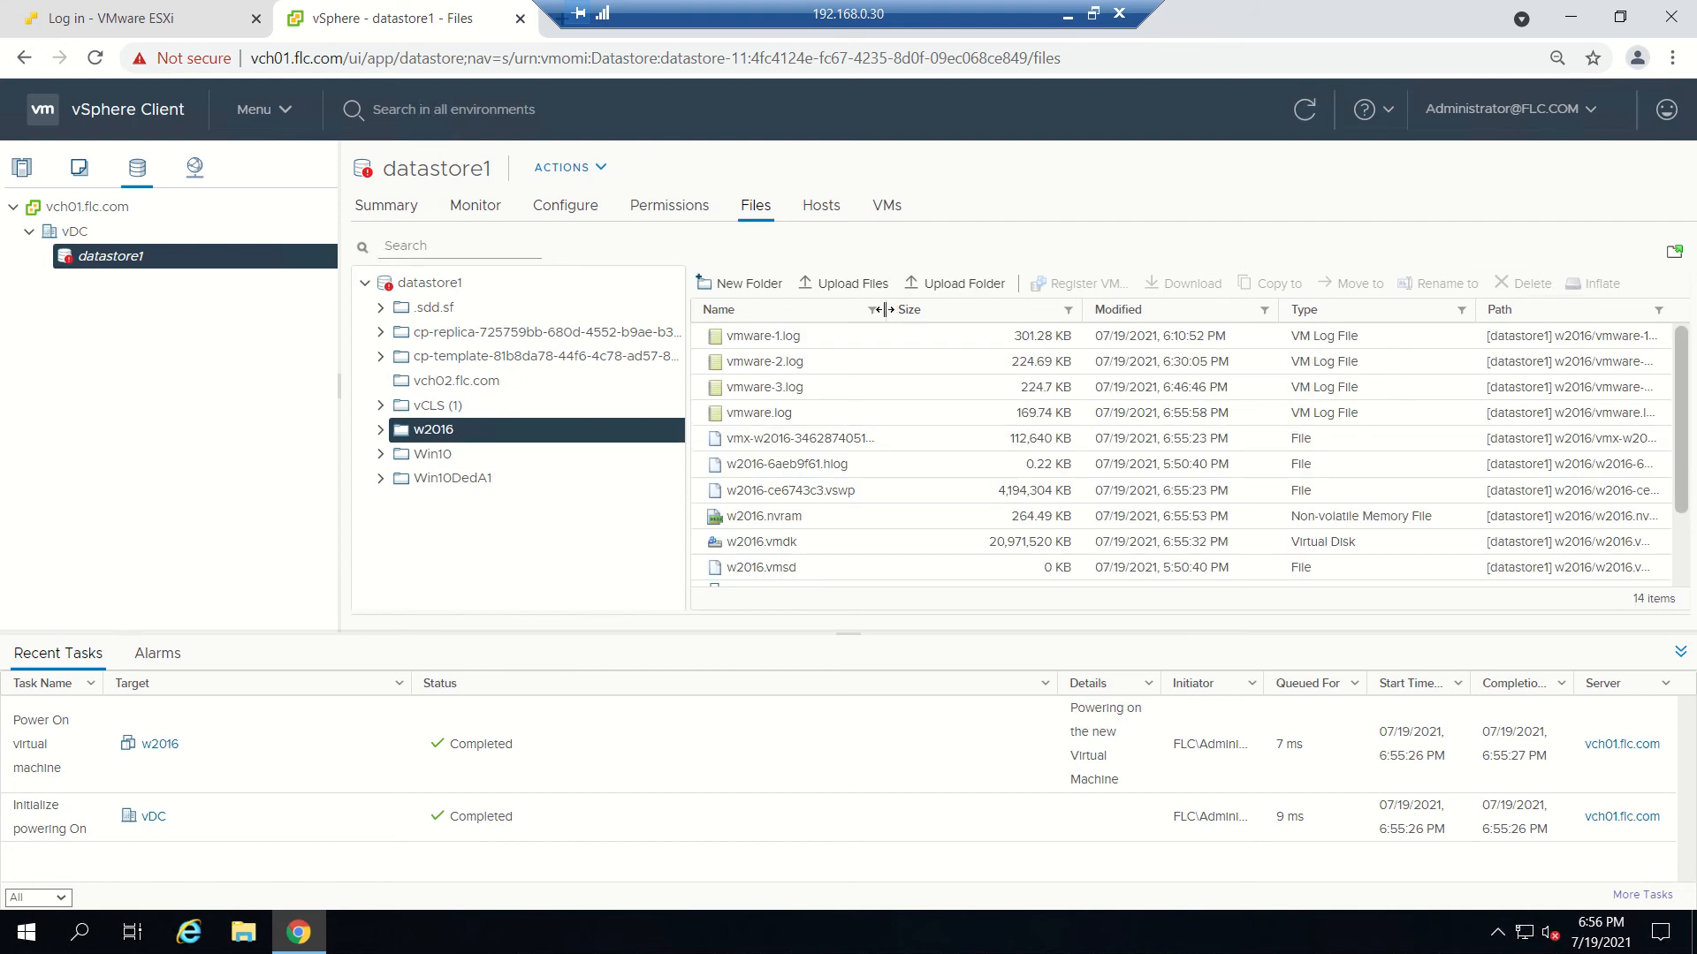
drag(886, 310, 1041, 318)
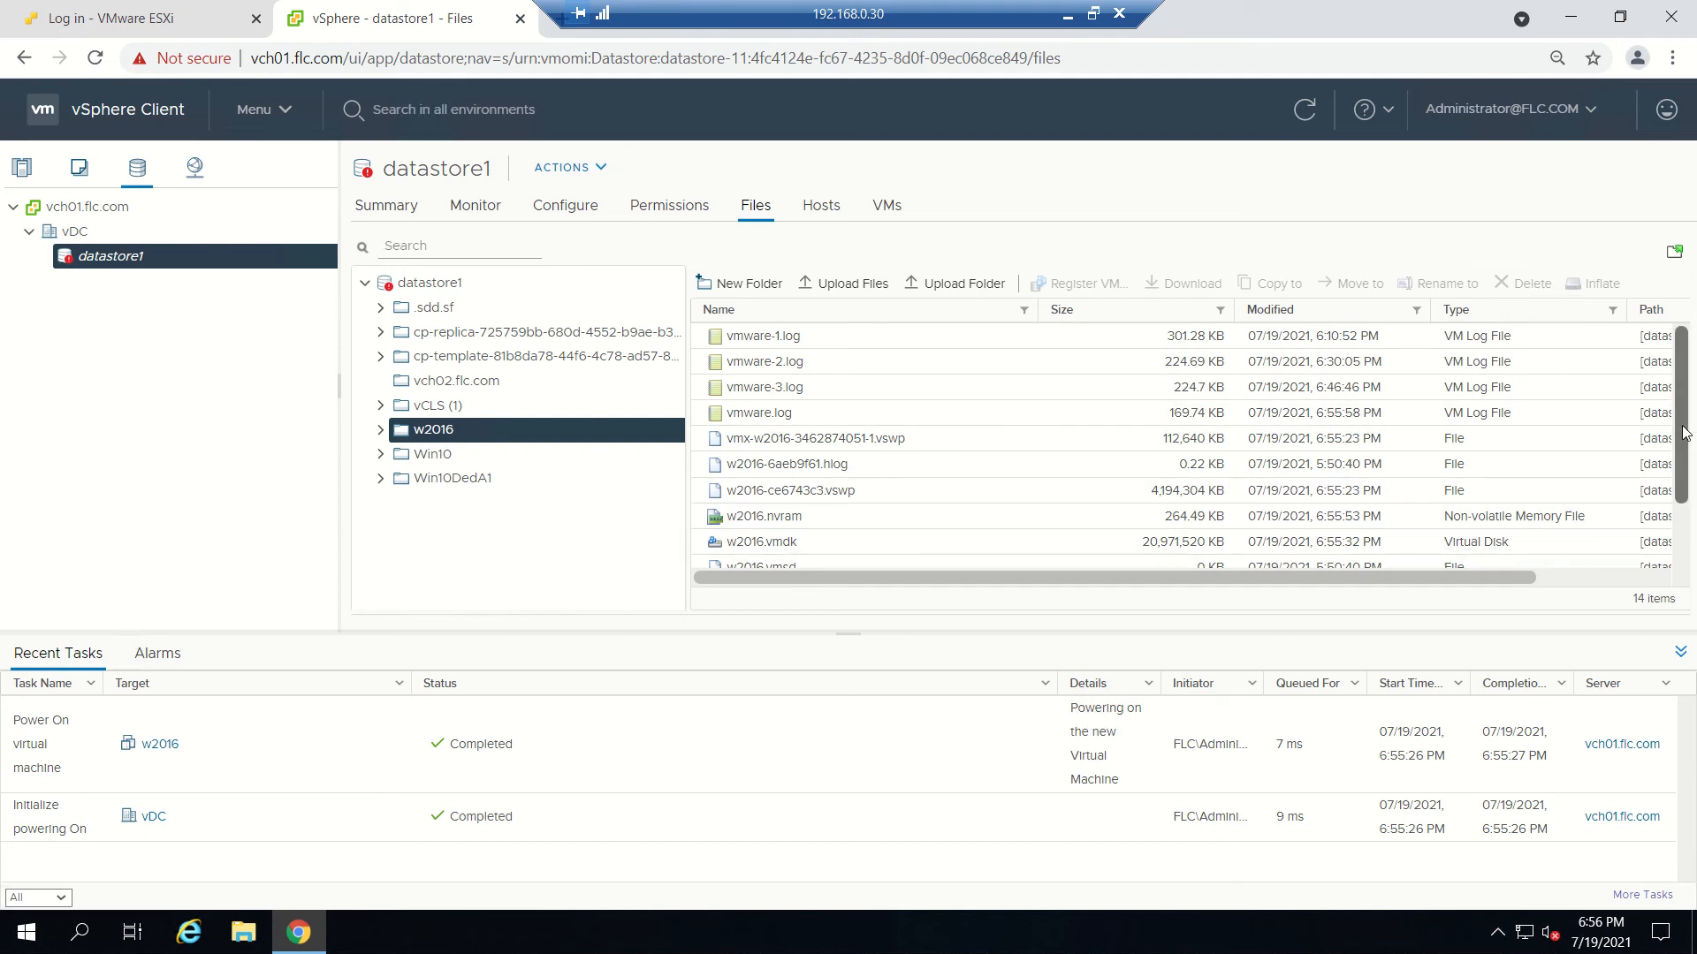
drag(1686, 433, 1691, 516)
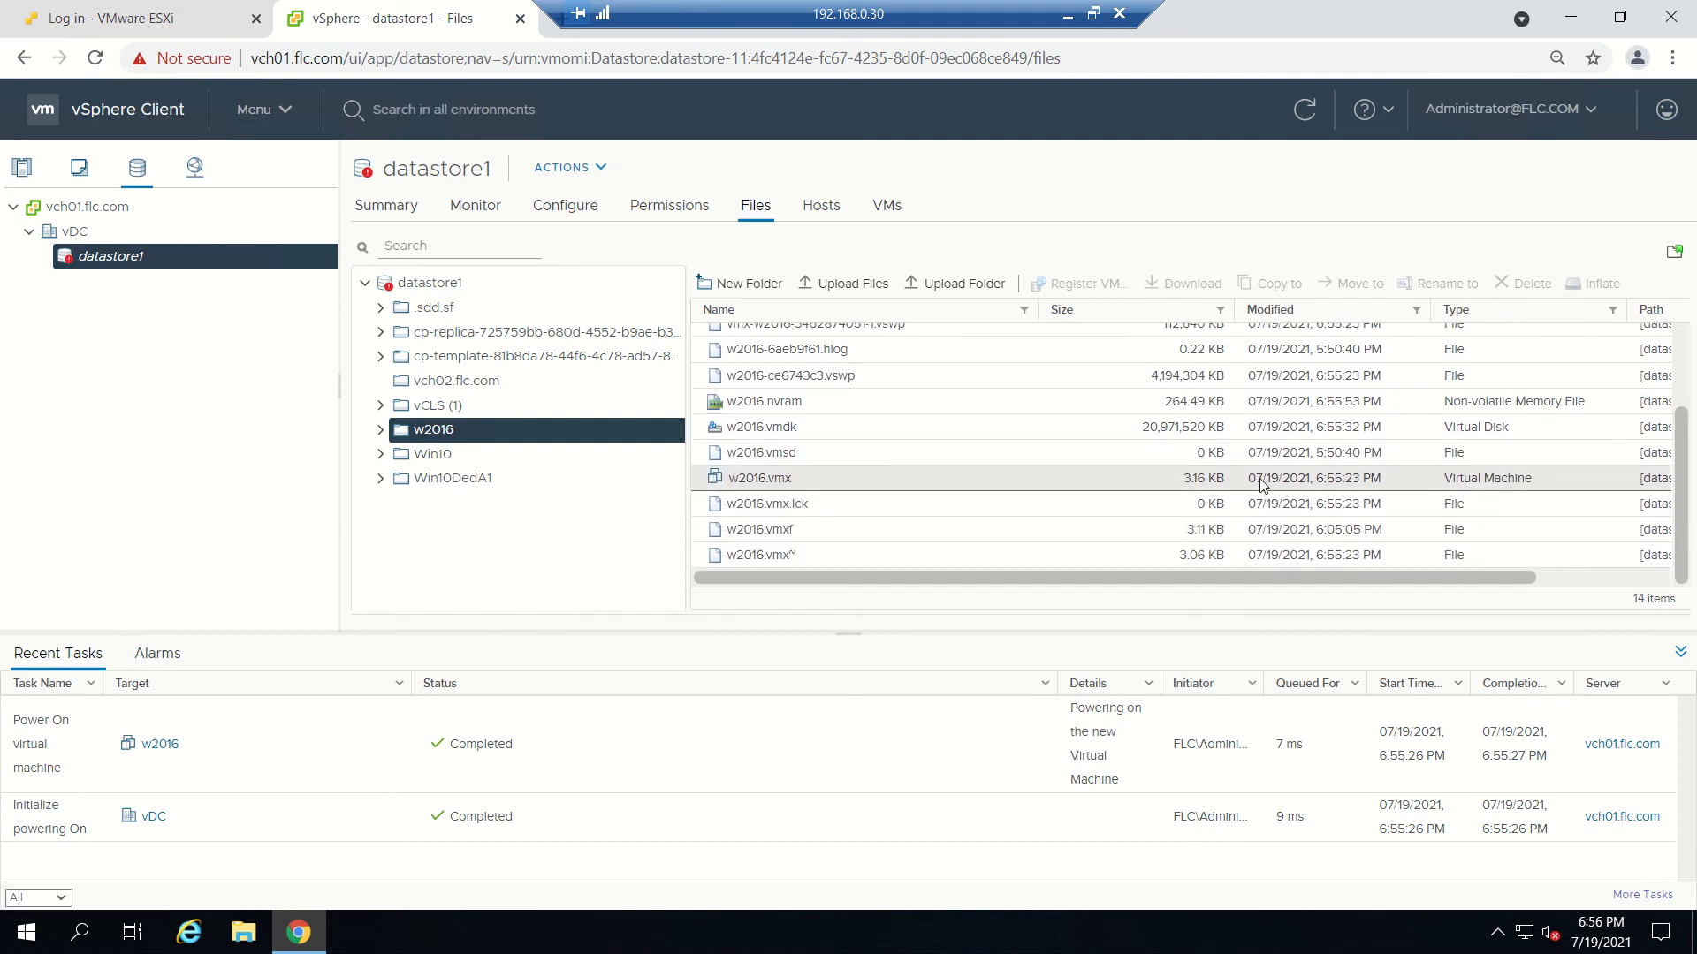
click(906, 512)
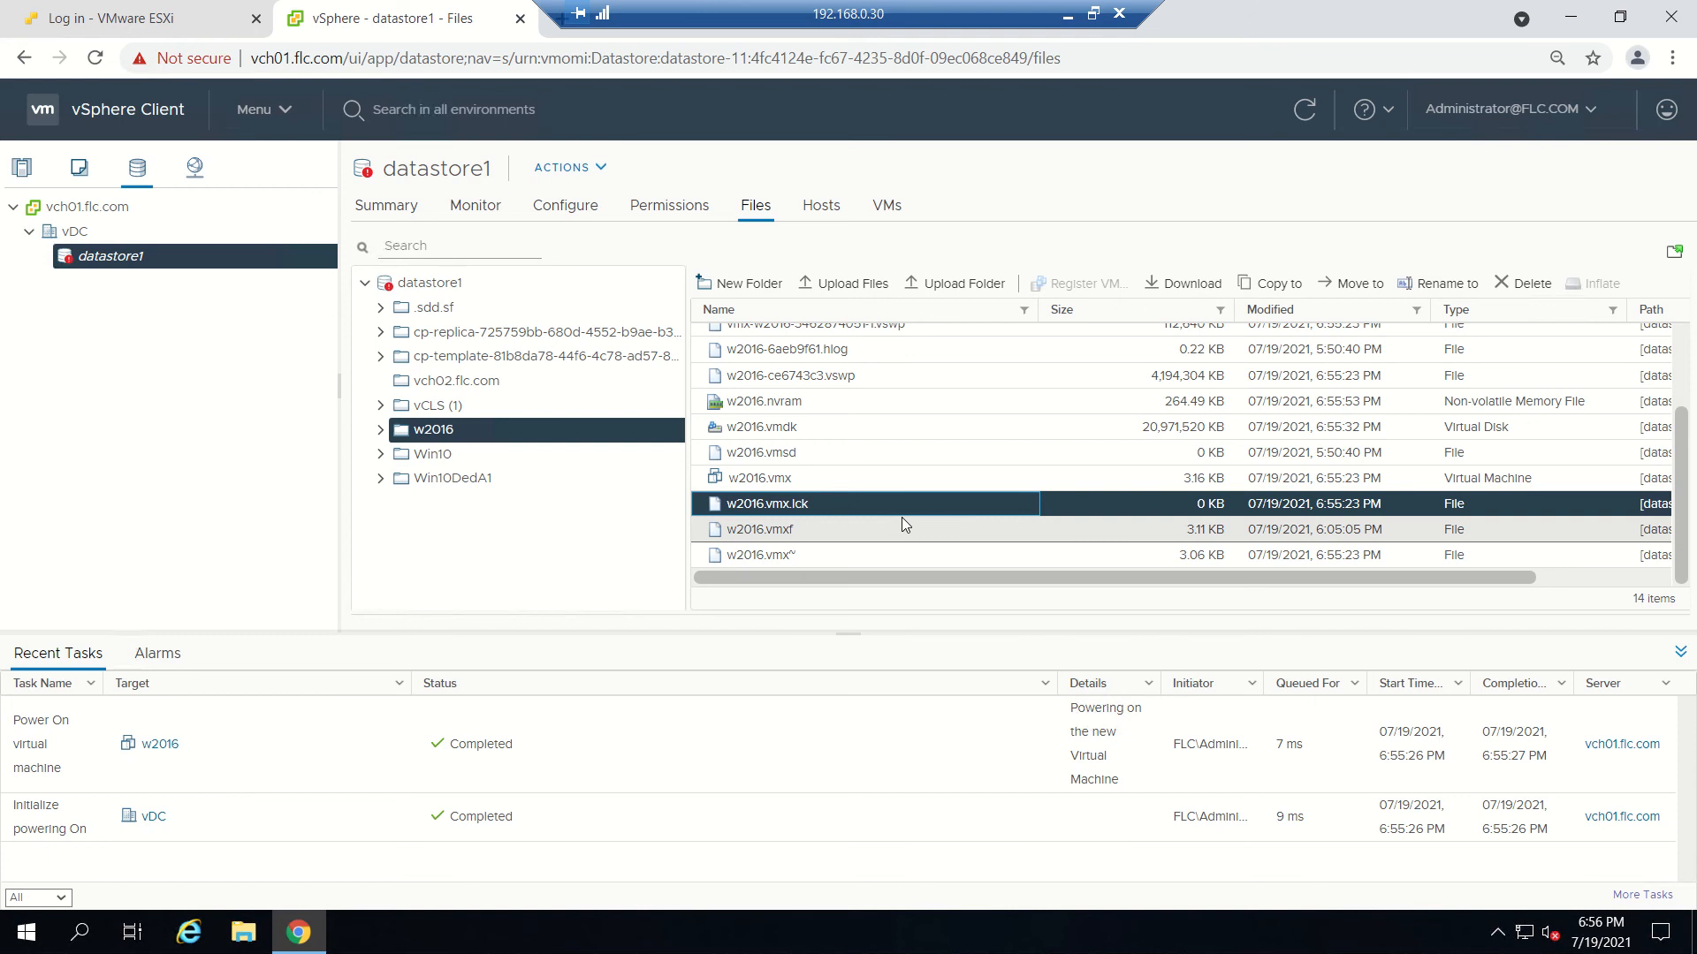
right_click(779, 483)
click(731, 478)
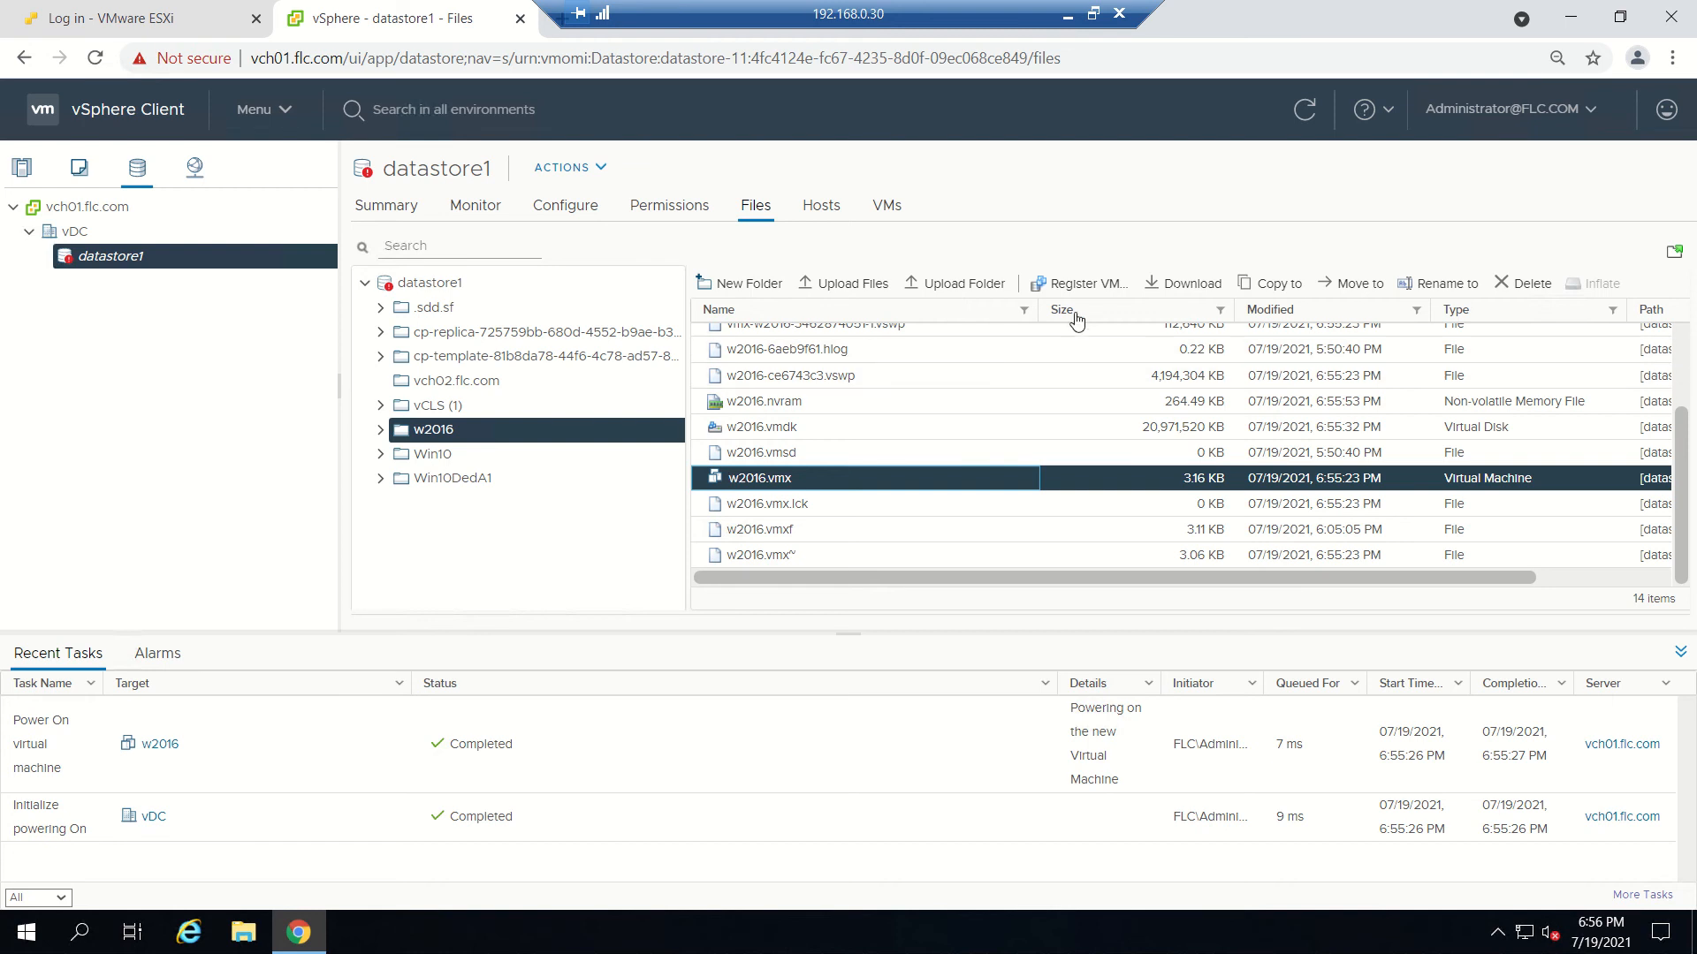
click(1068, 283)
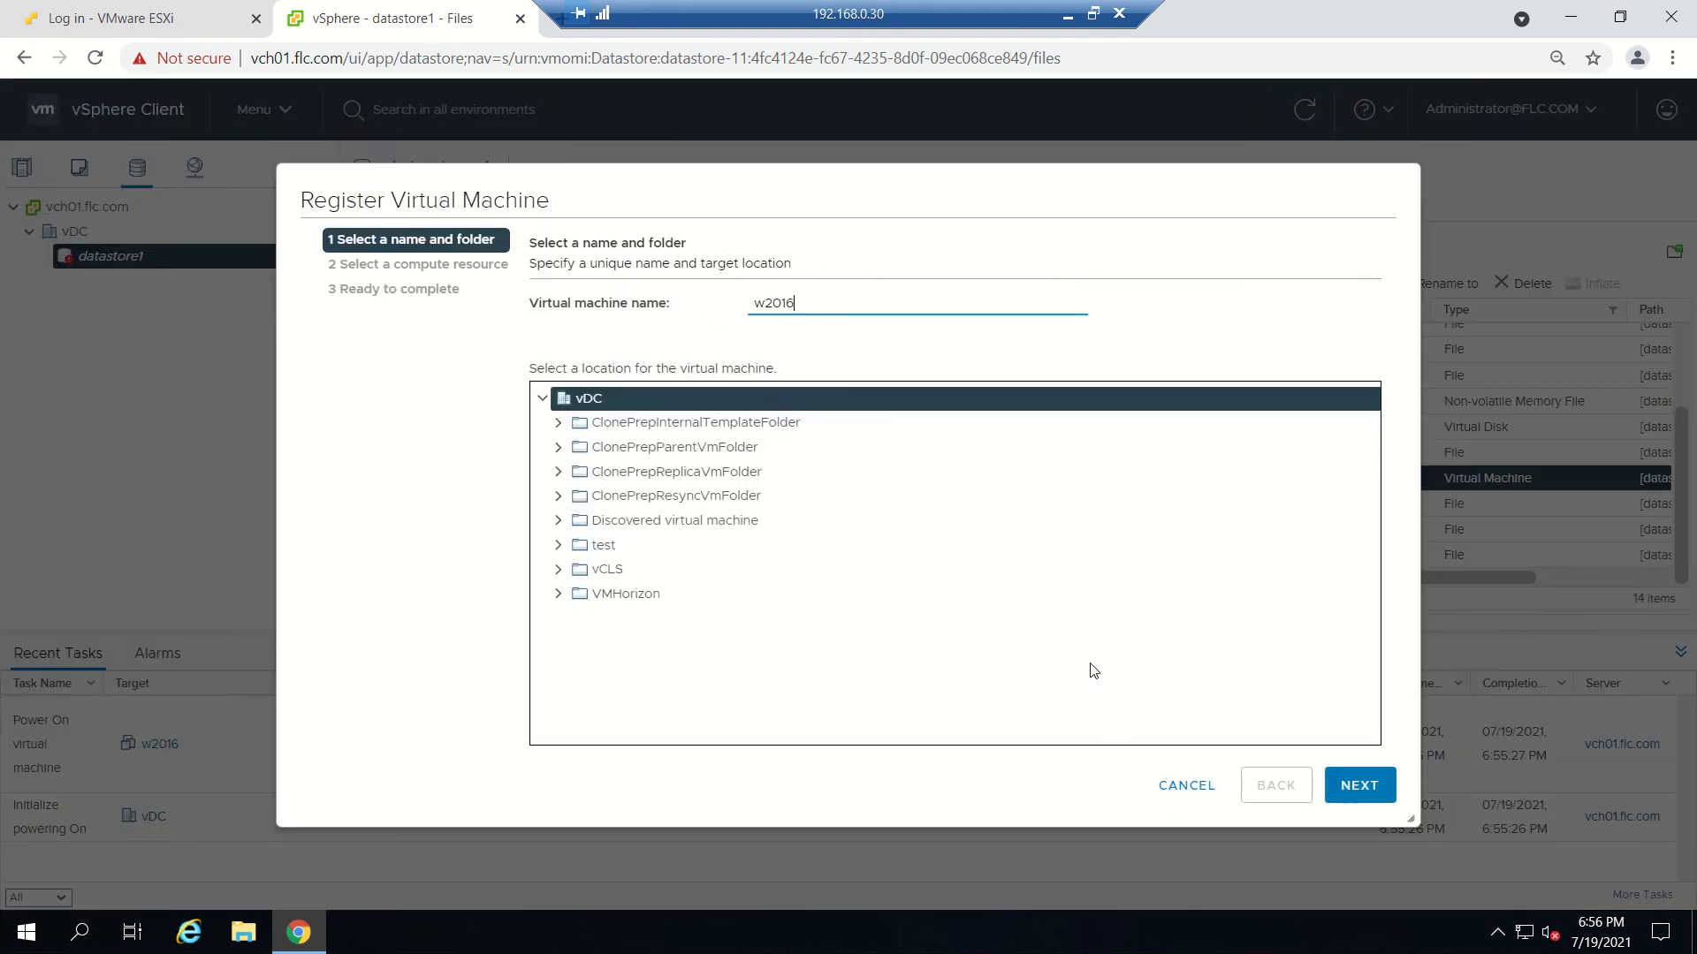
click(1173, 786)
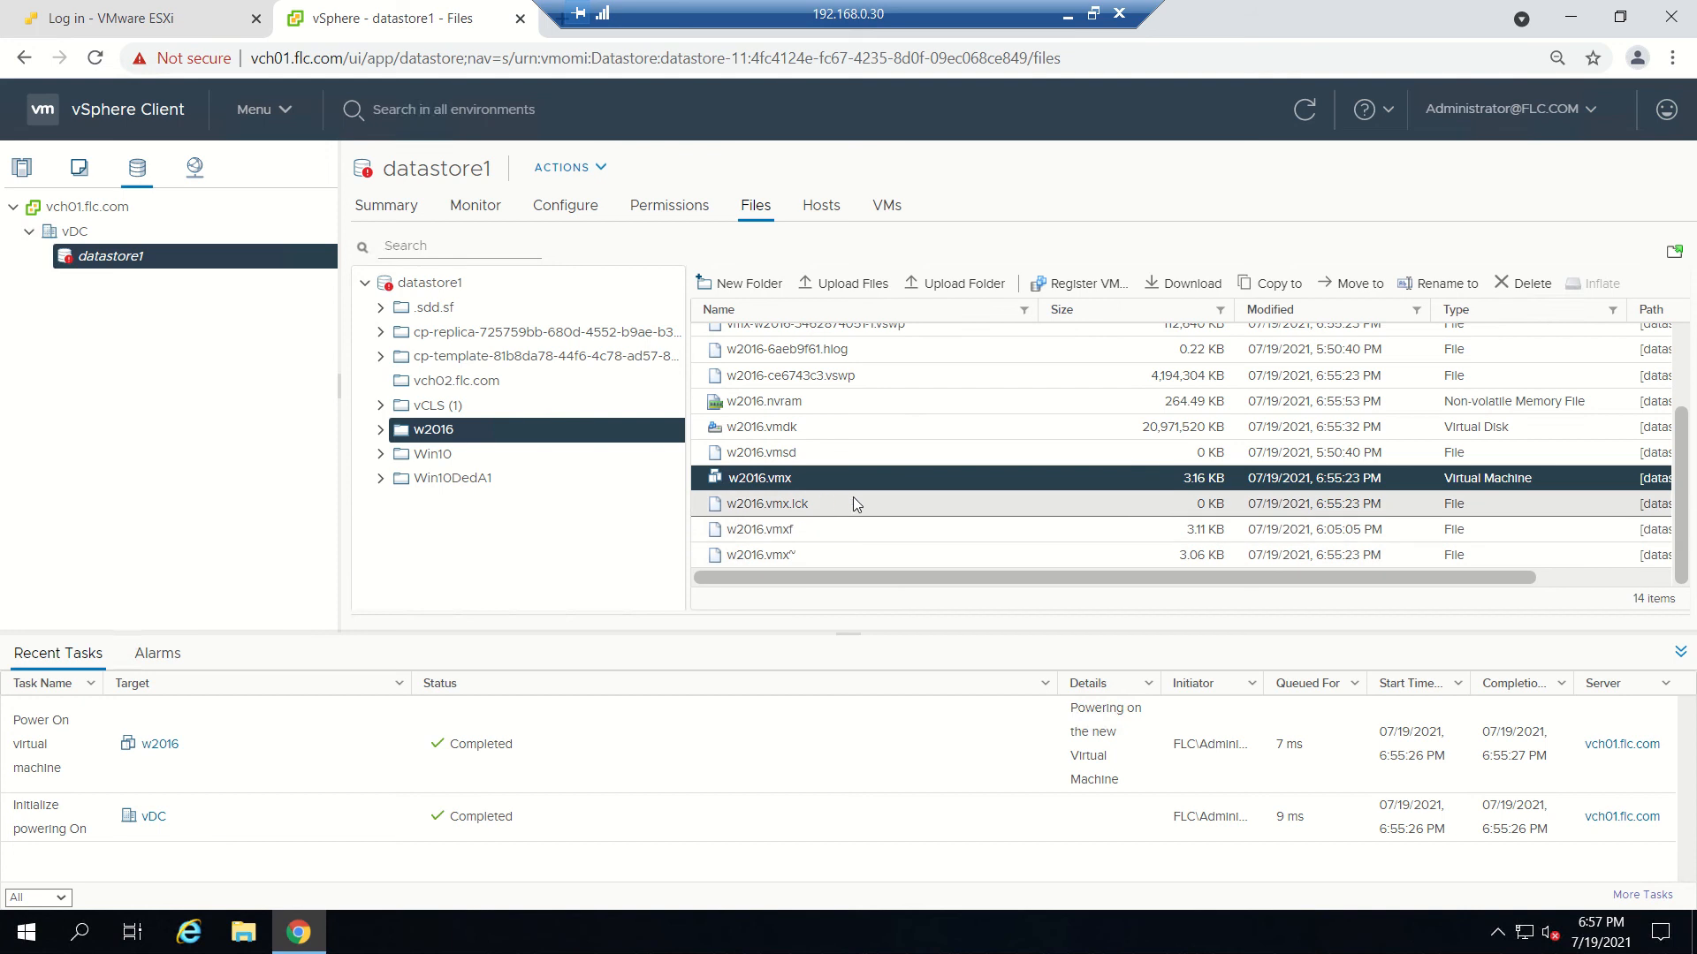
- Leave the remote session and enter root as the user name on the ESXi login page
click(1067, 14)
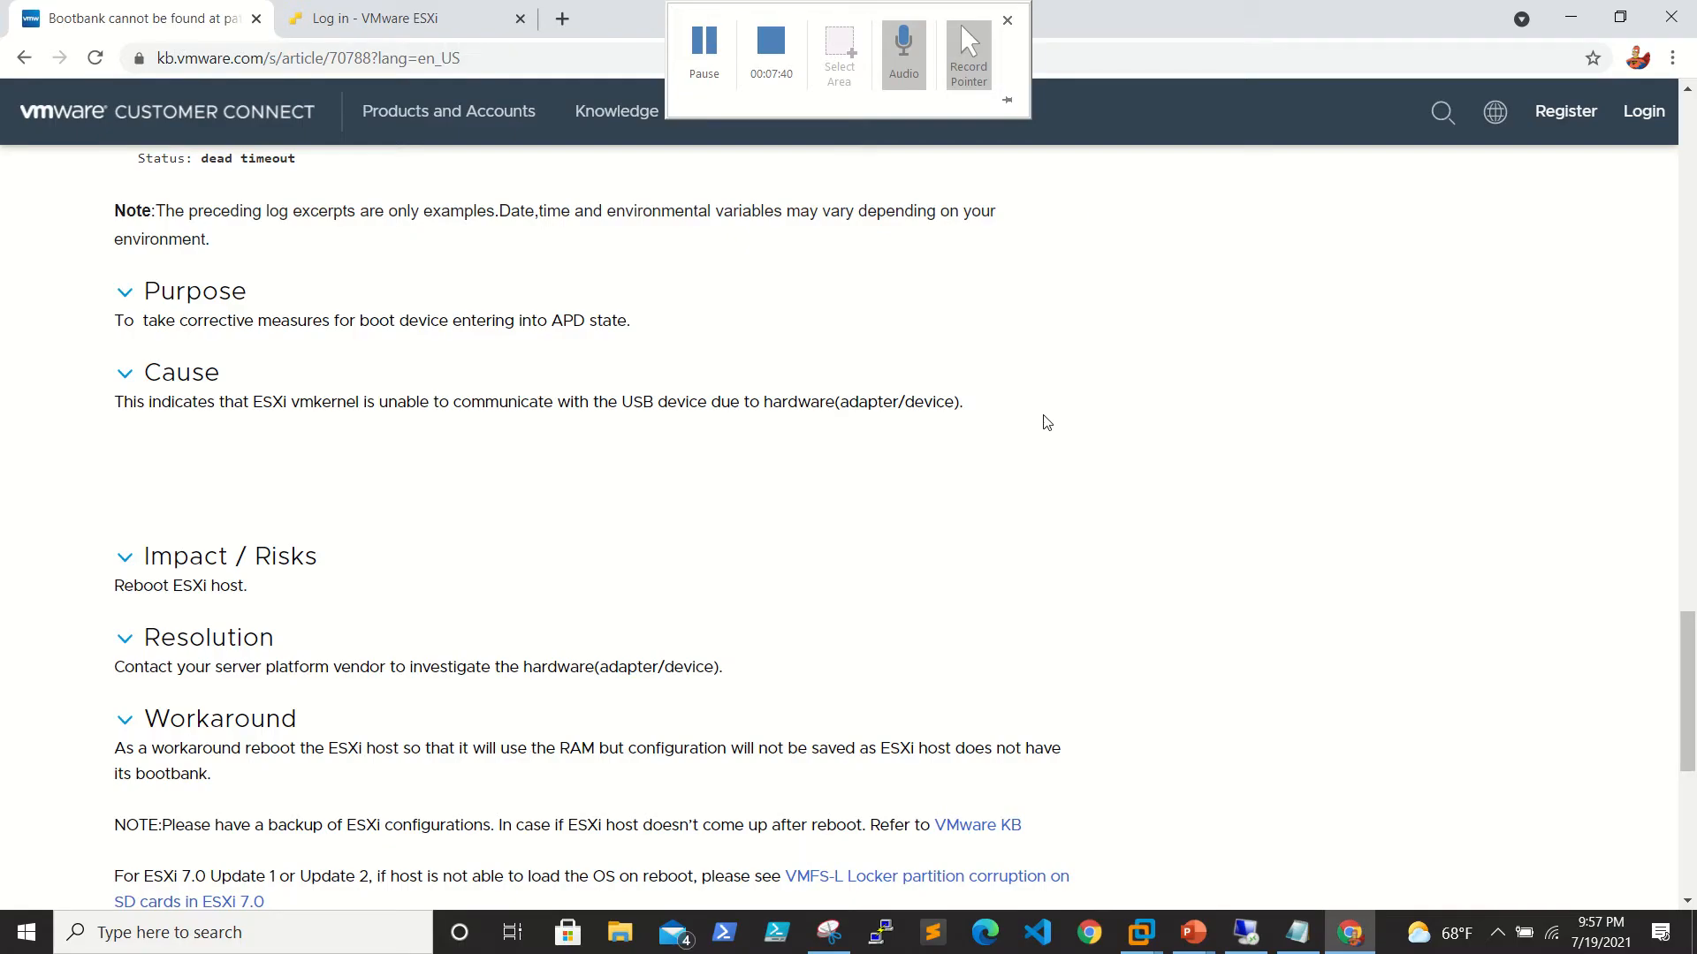
click(1148, 943)
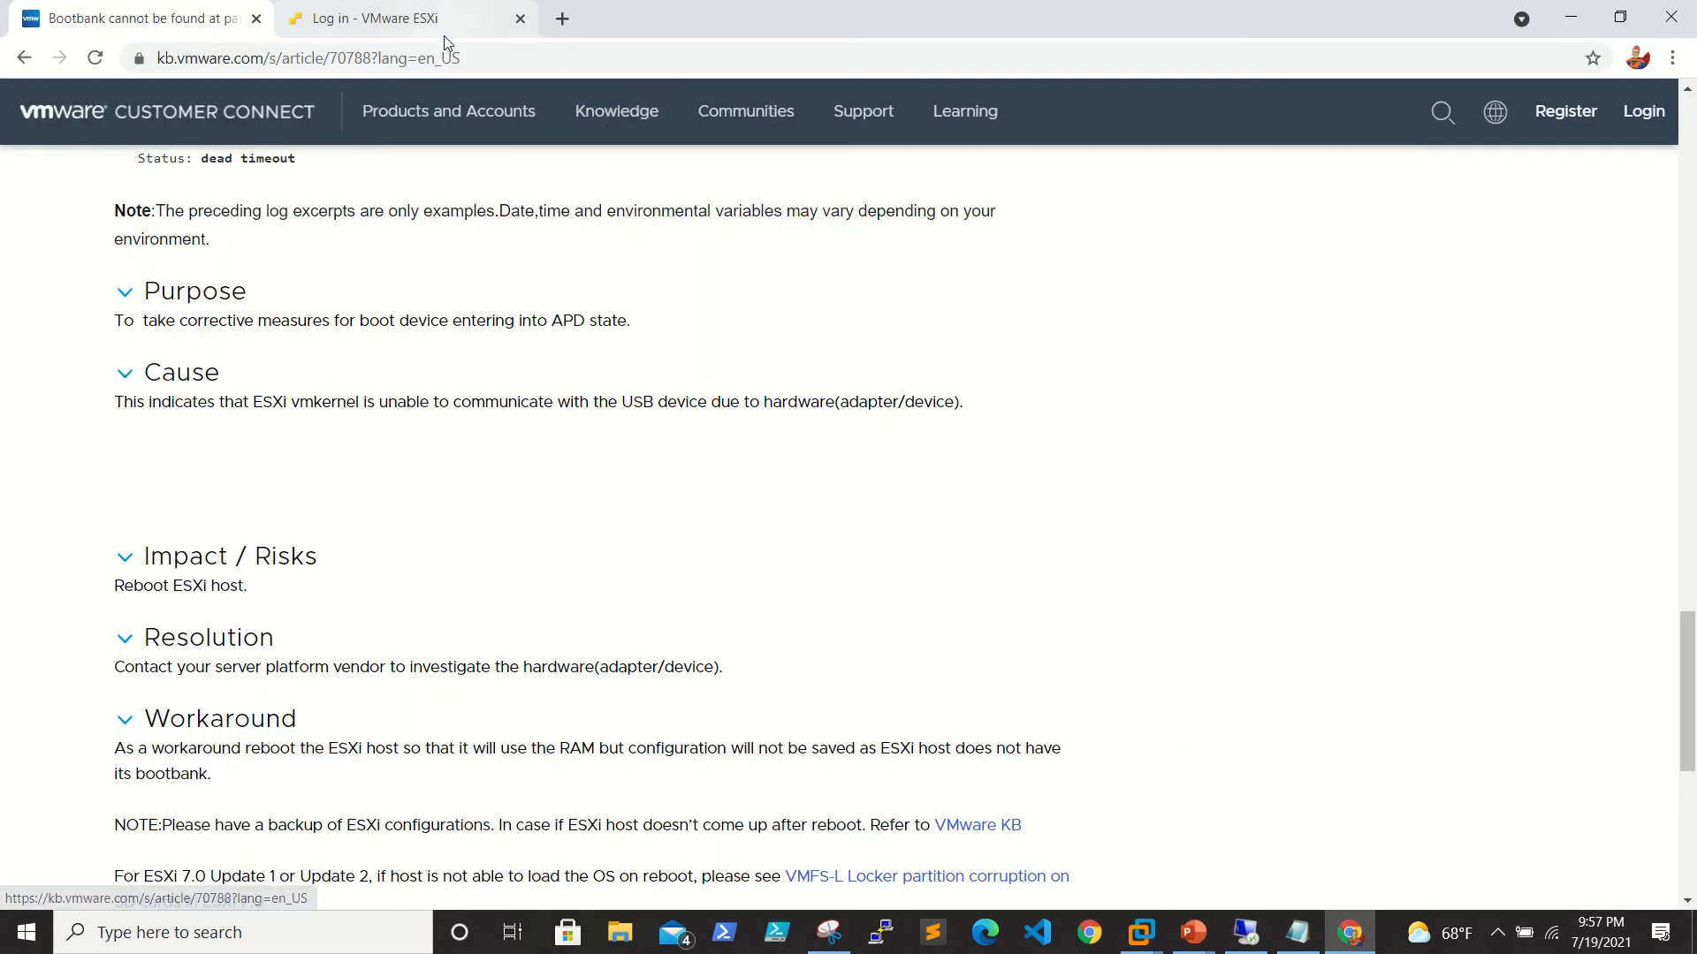
click(445, 27)
click(295, 456)
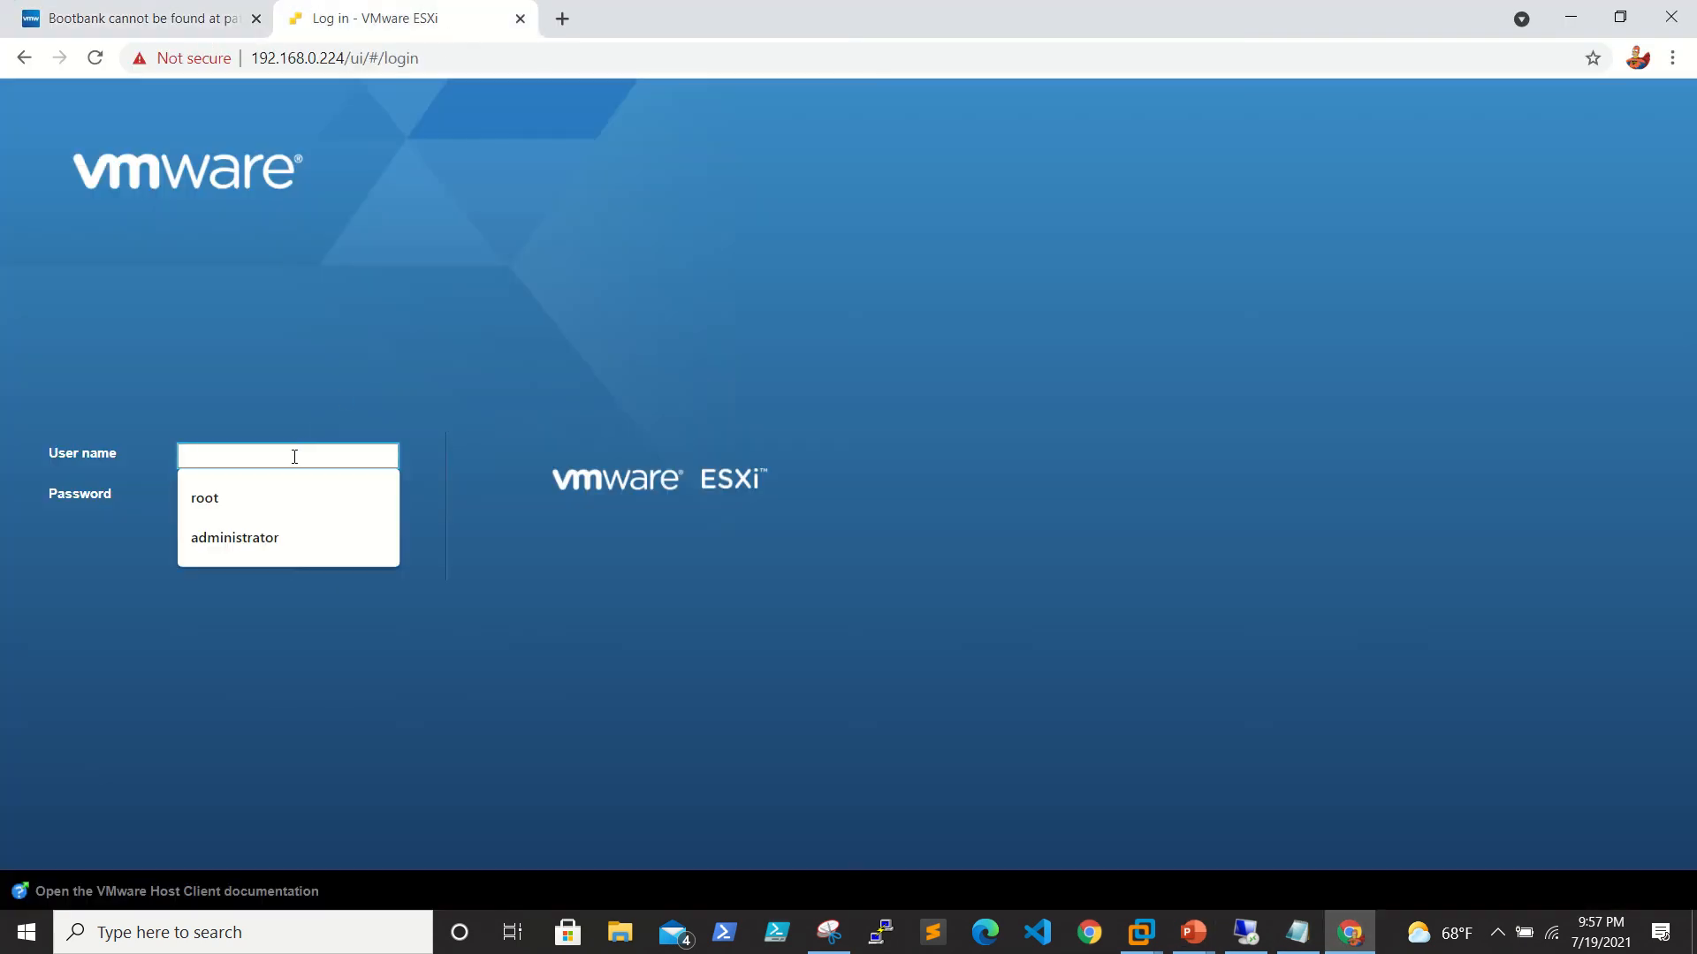
text(root)
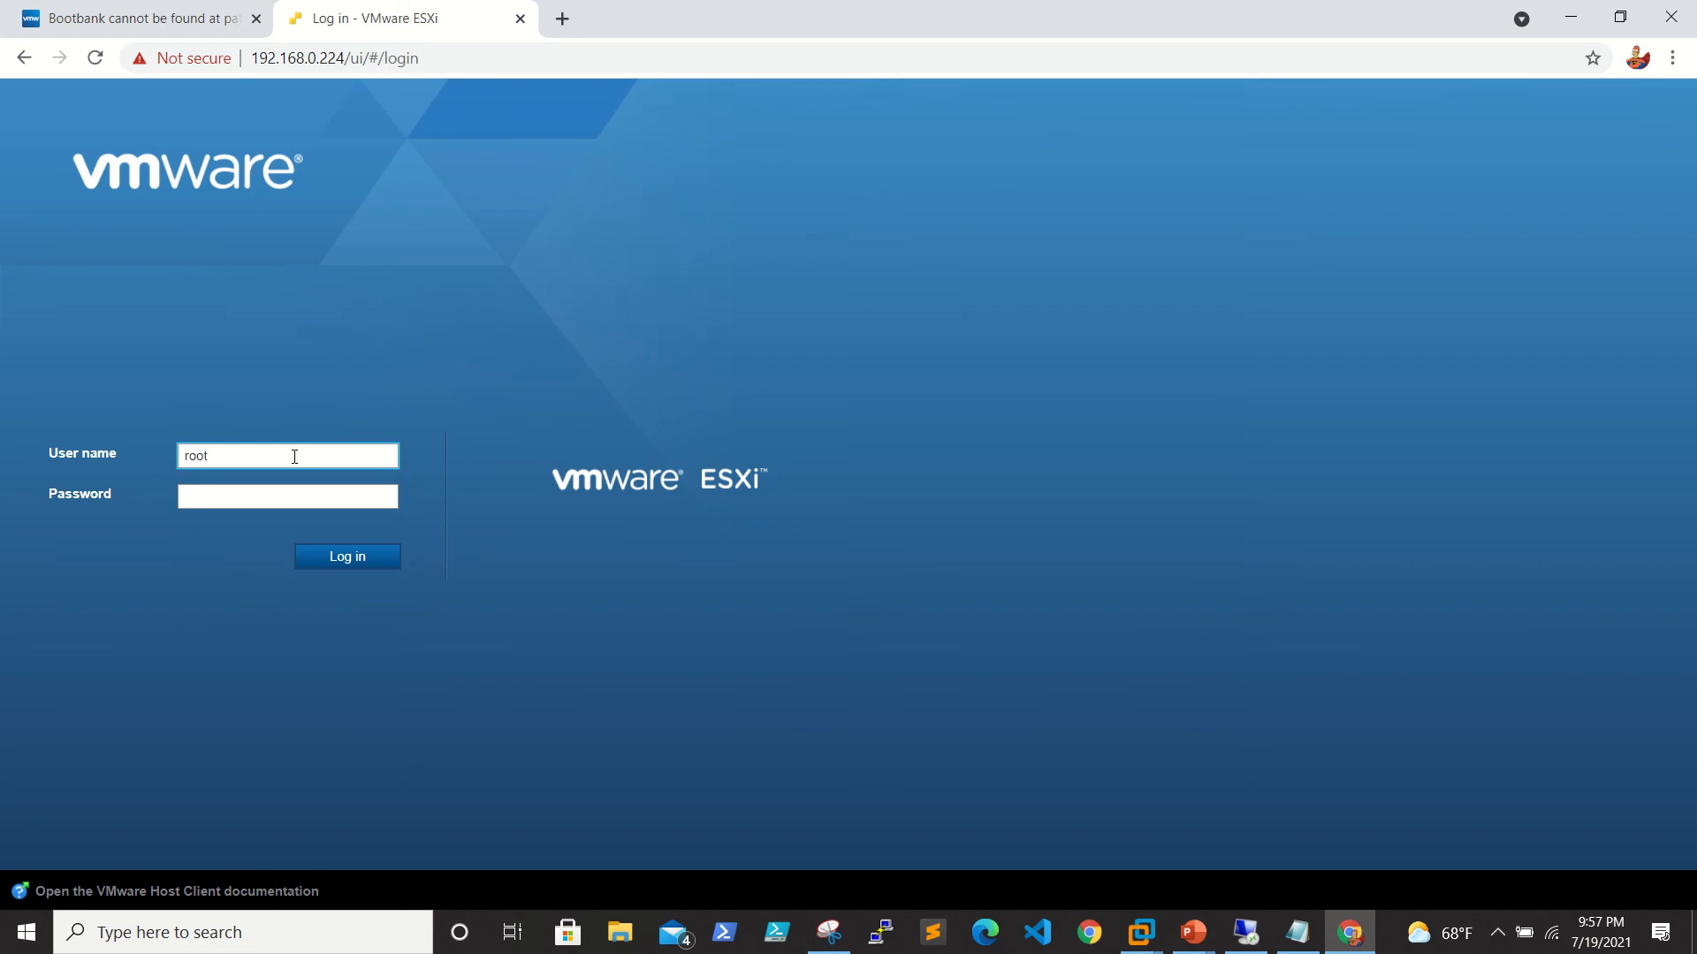
key(Tab)
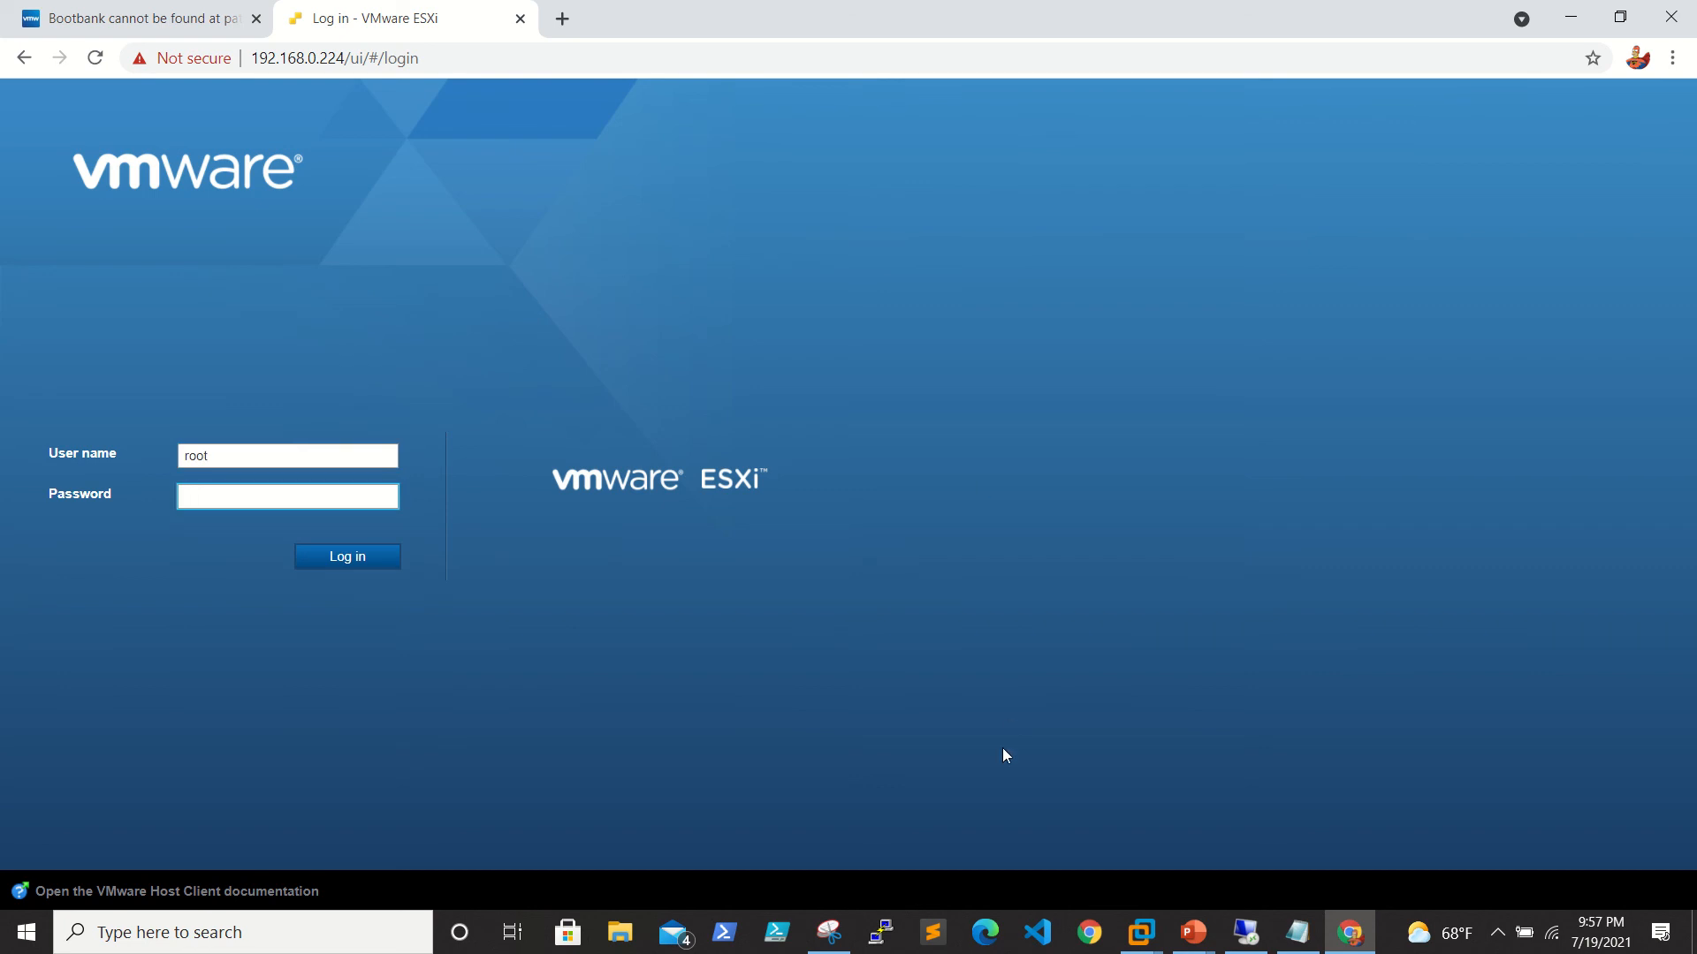
click(1139, 936)
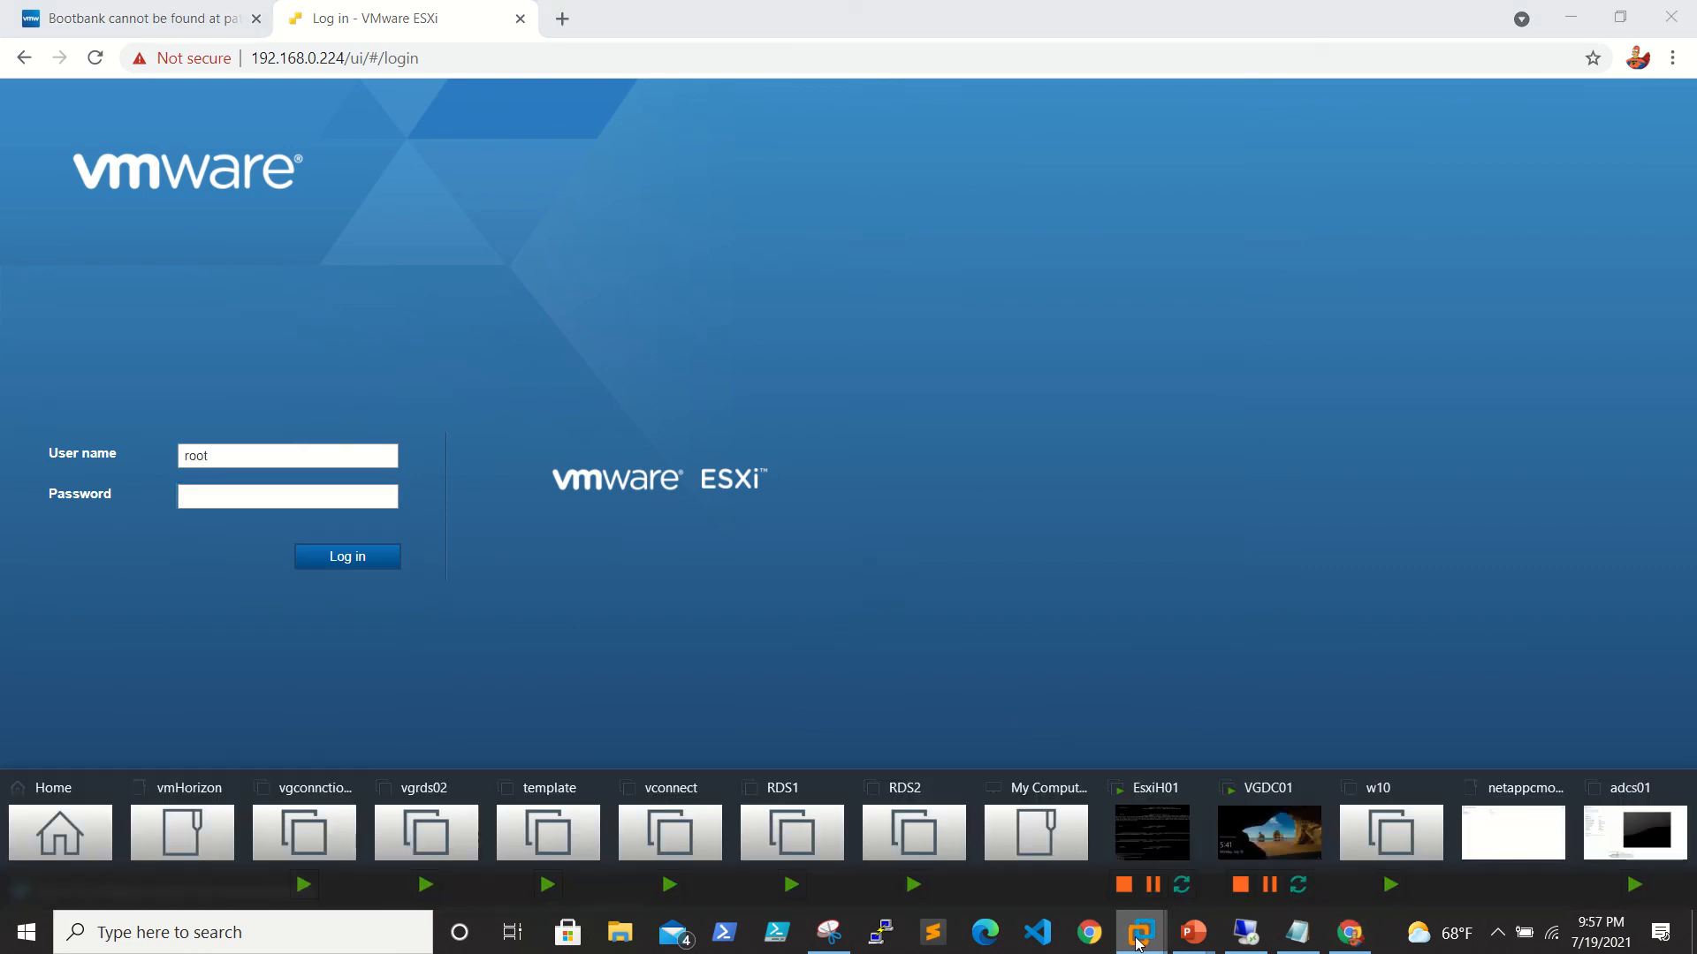
- In the EsxiH01 shell, list all VMs and confirm VM 10 is powered on with power.getstate
click(1147, 824)
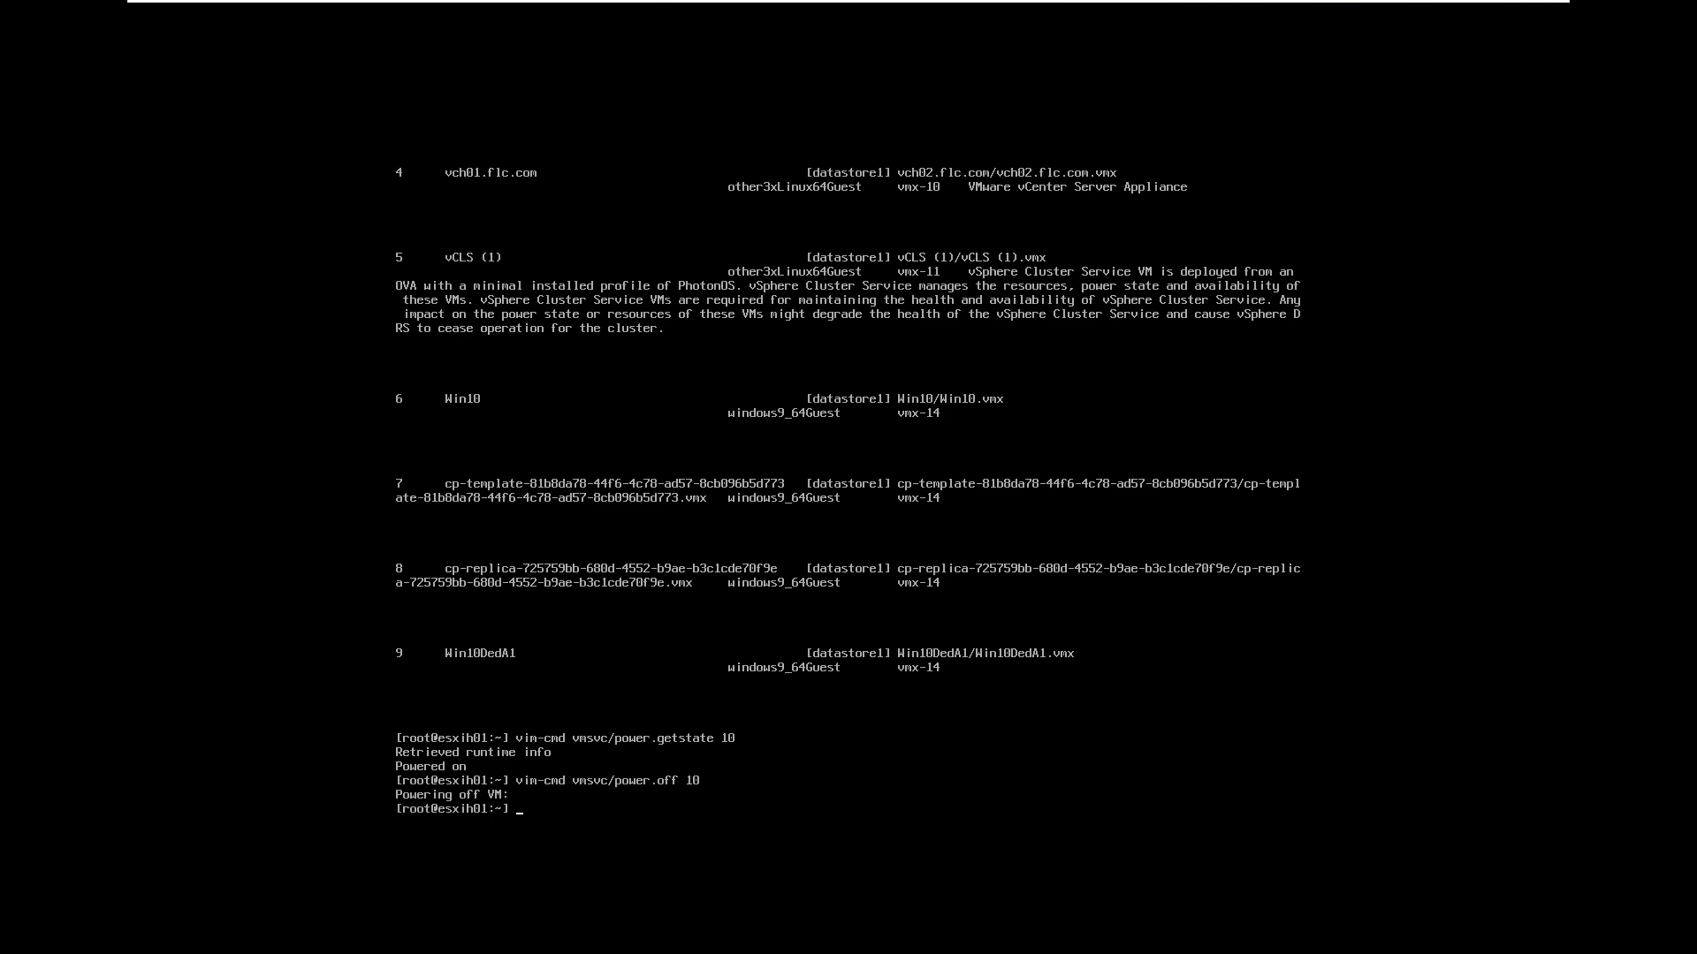
key(Return)
key(Return)
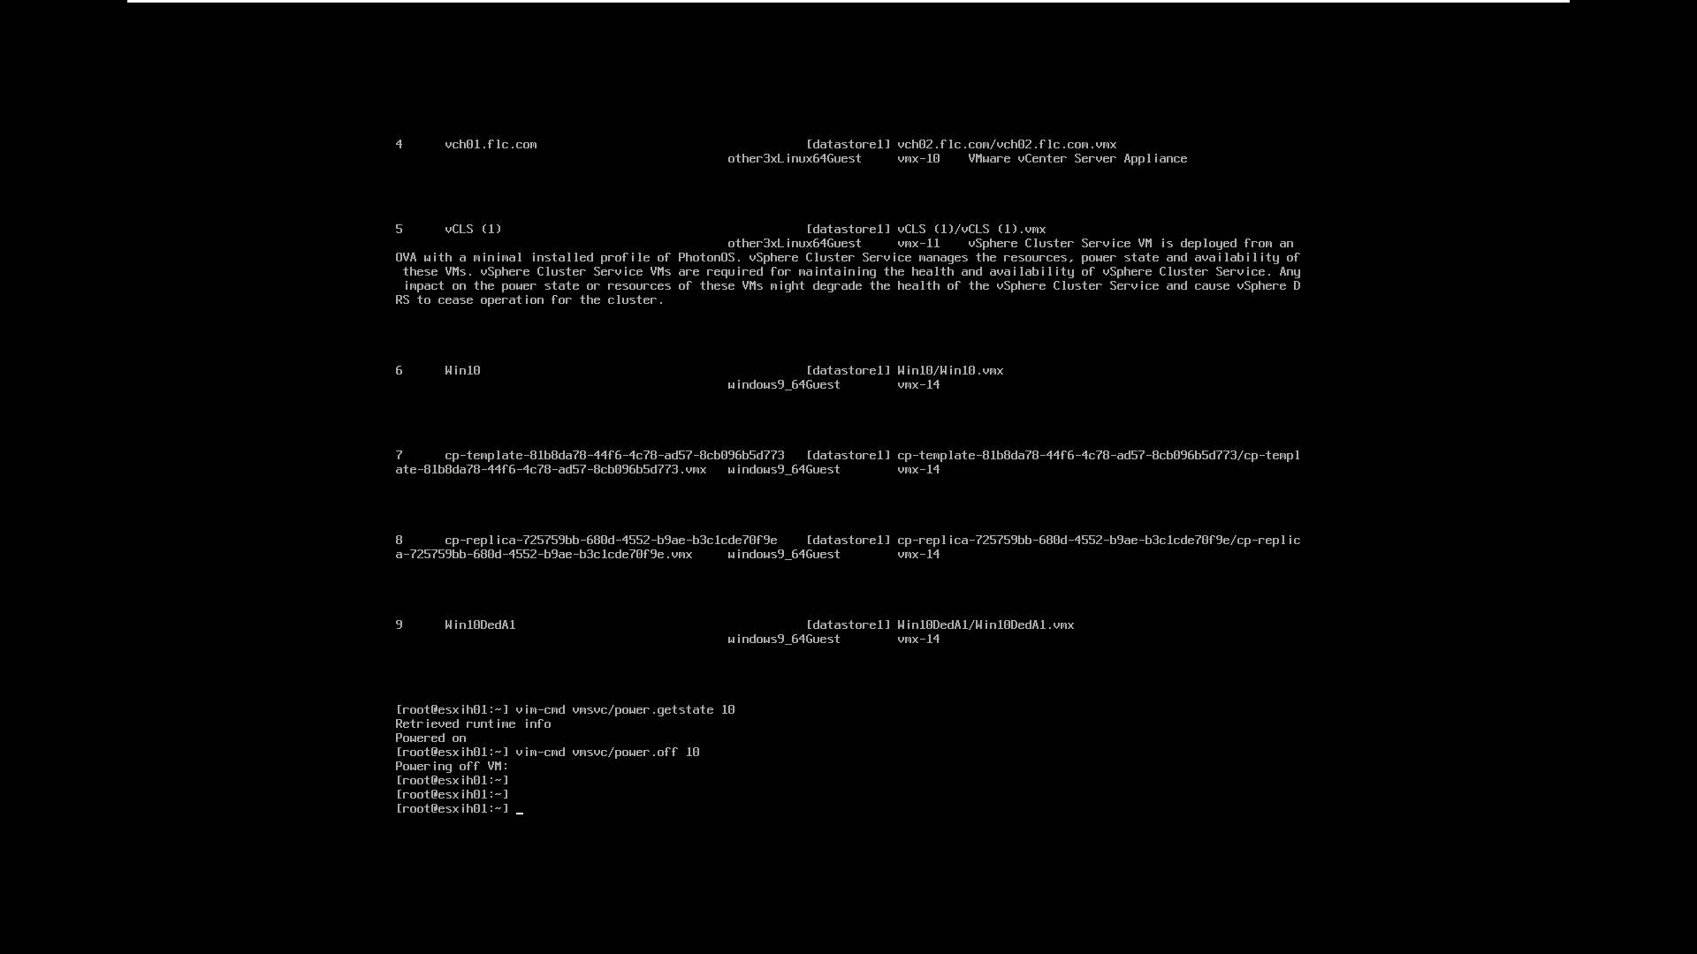
text(vim-)
text(cmd vms)
text(vc/)
text(getallvms)
key(Return)
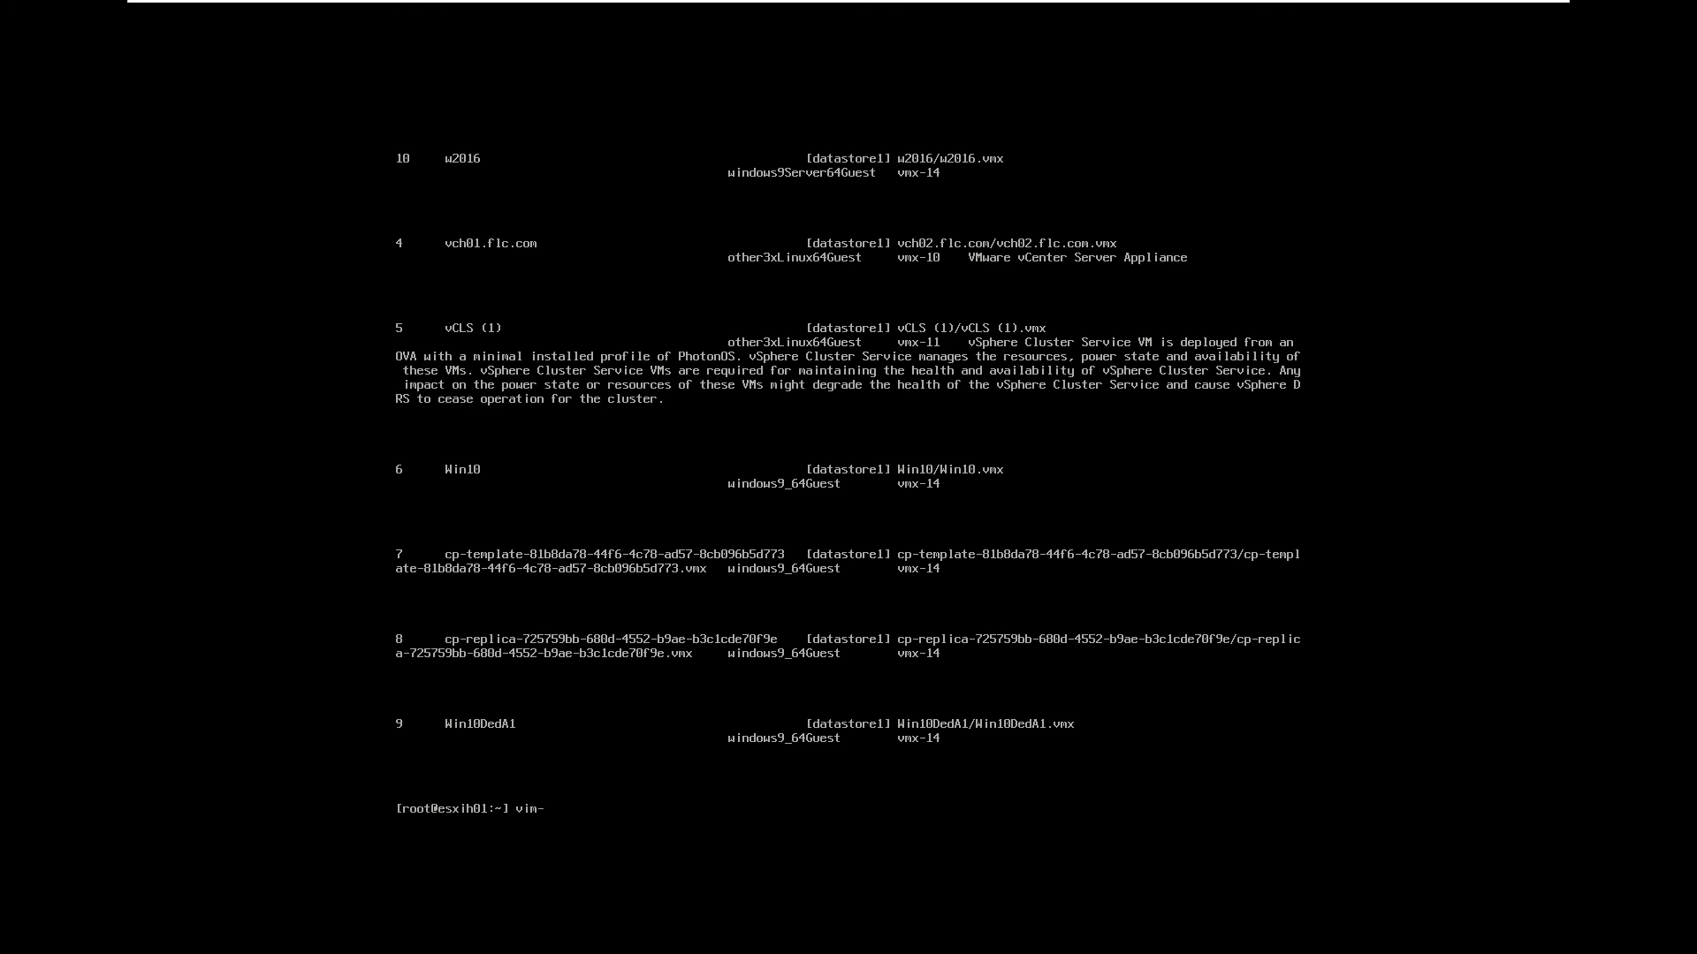
text(cmd vmsvc/)
text(power.)
text(getstate )
text(10)
key(Return)
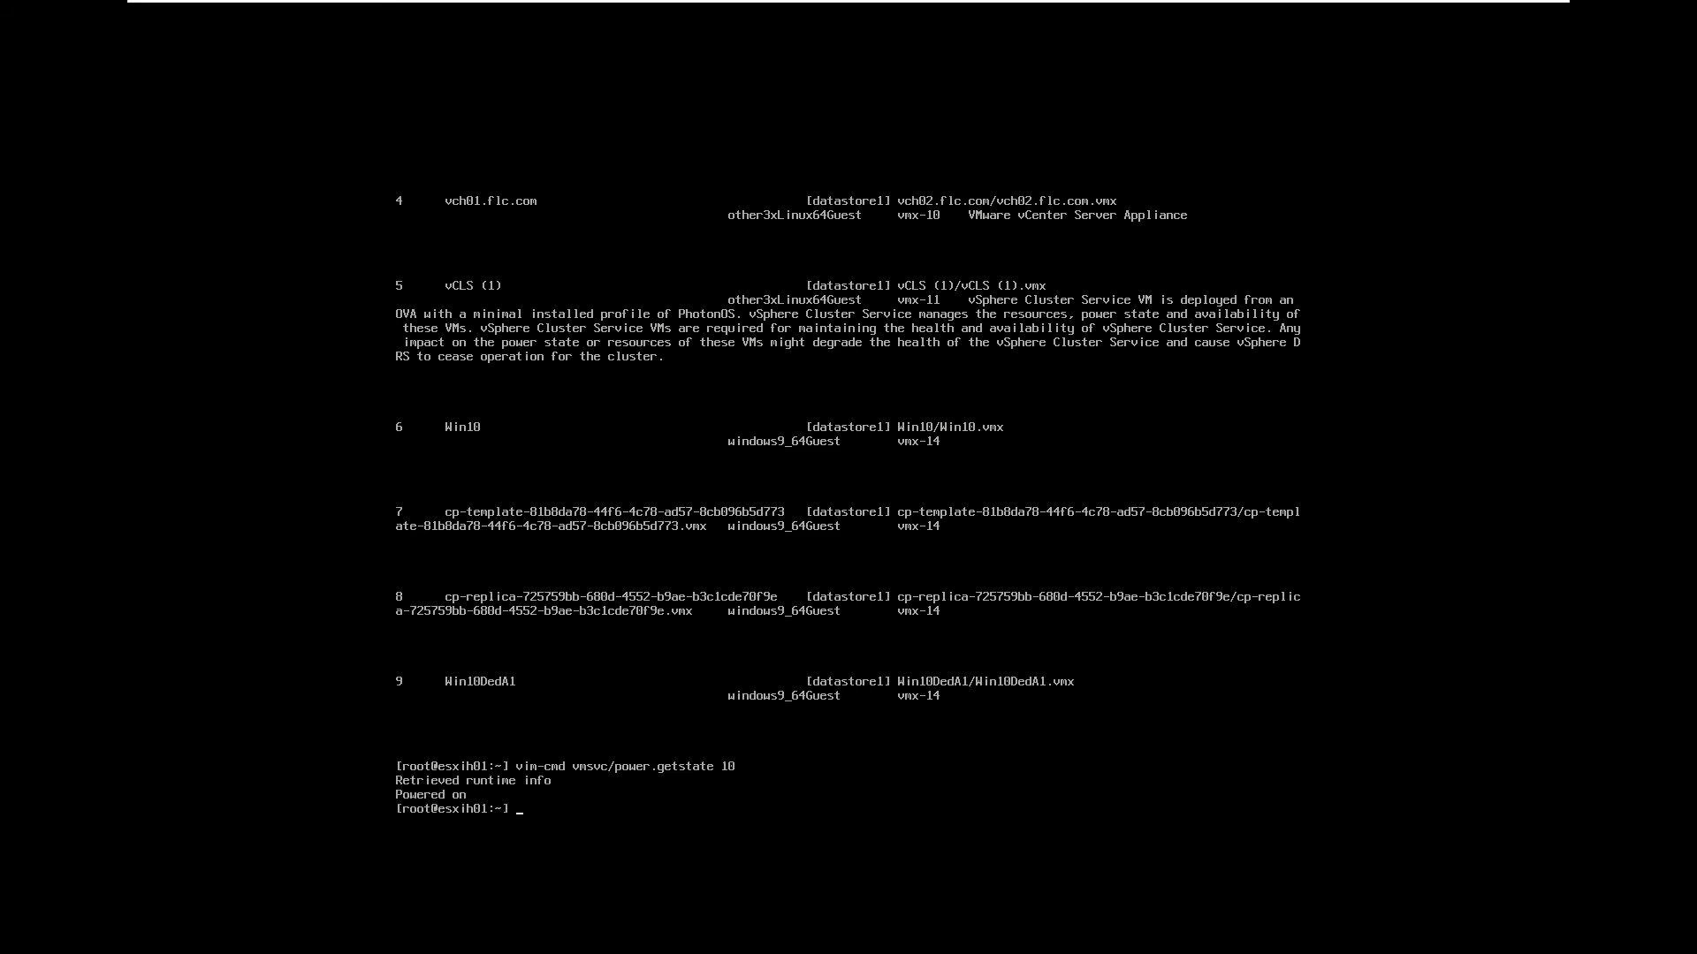
text(vim-cmd)
text( vmsvc)
text(/power )
text(off)
text( 10)
- Correct the mistyped command to vim-cmd vmsvc/power.off 10, run it, and exit full screen
key(Return)
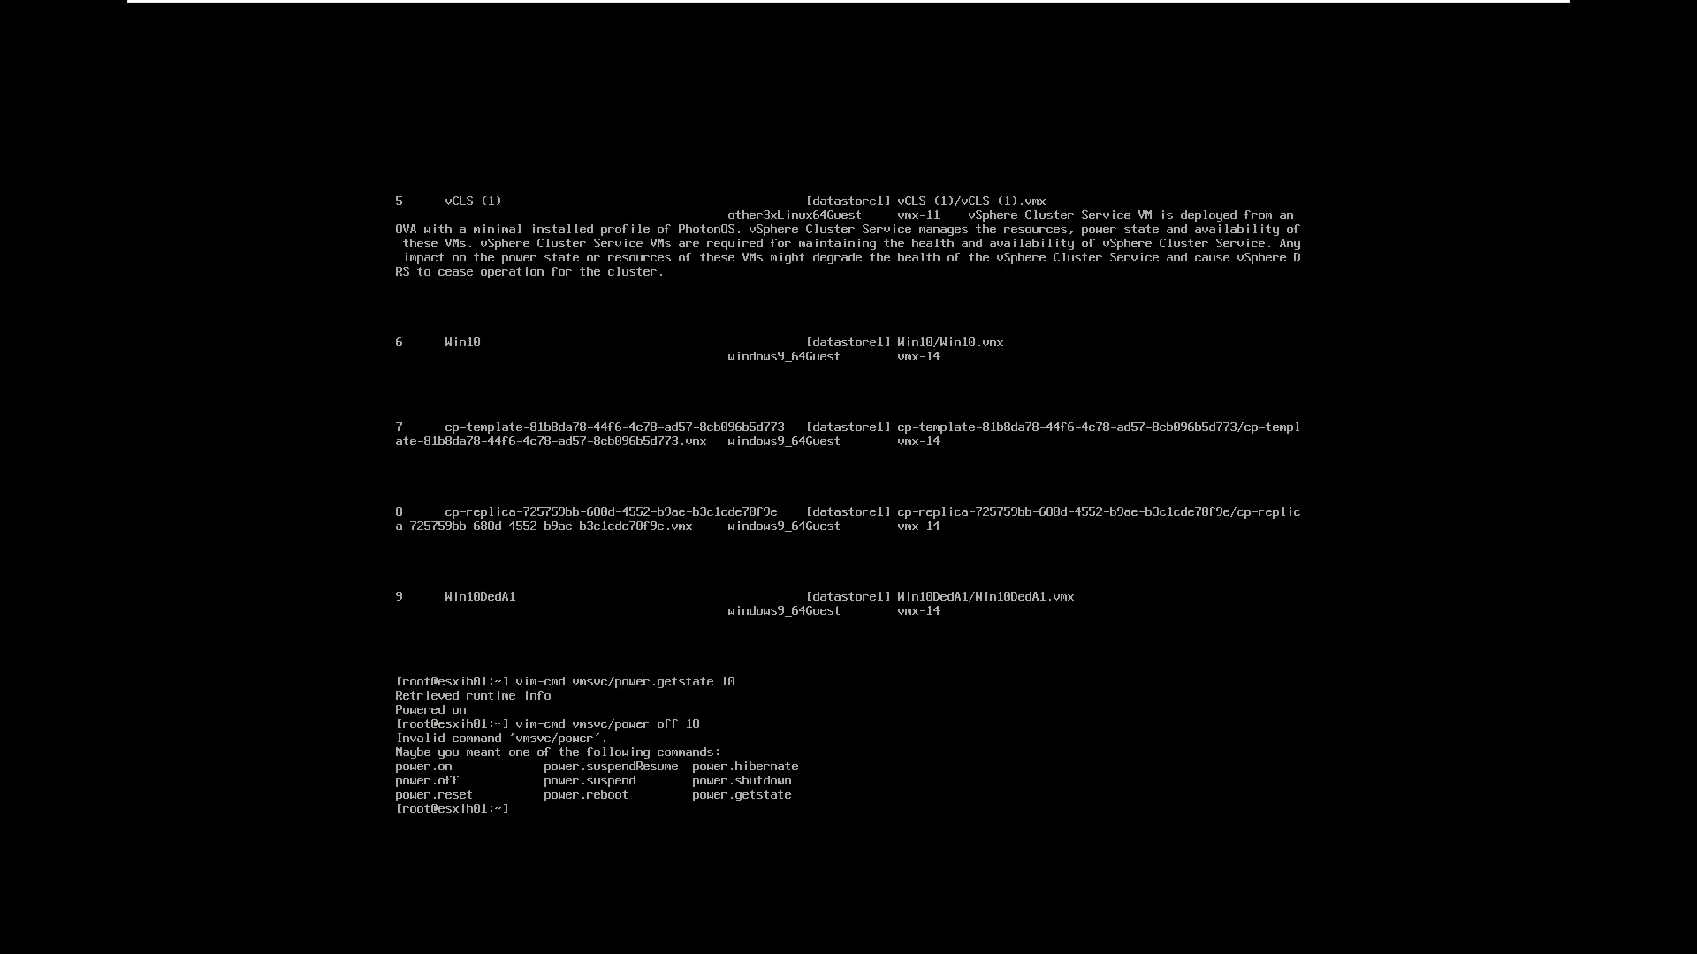
key(Up)
key(BackSpace)
text(.off 10)
key(Return)
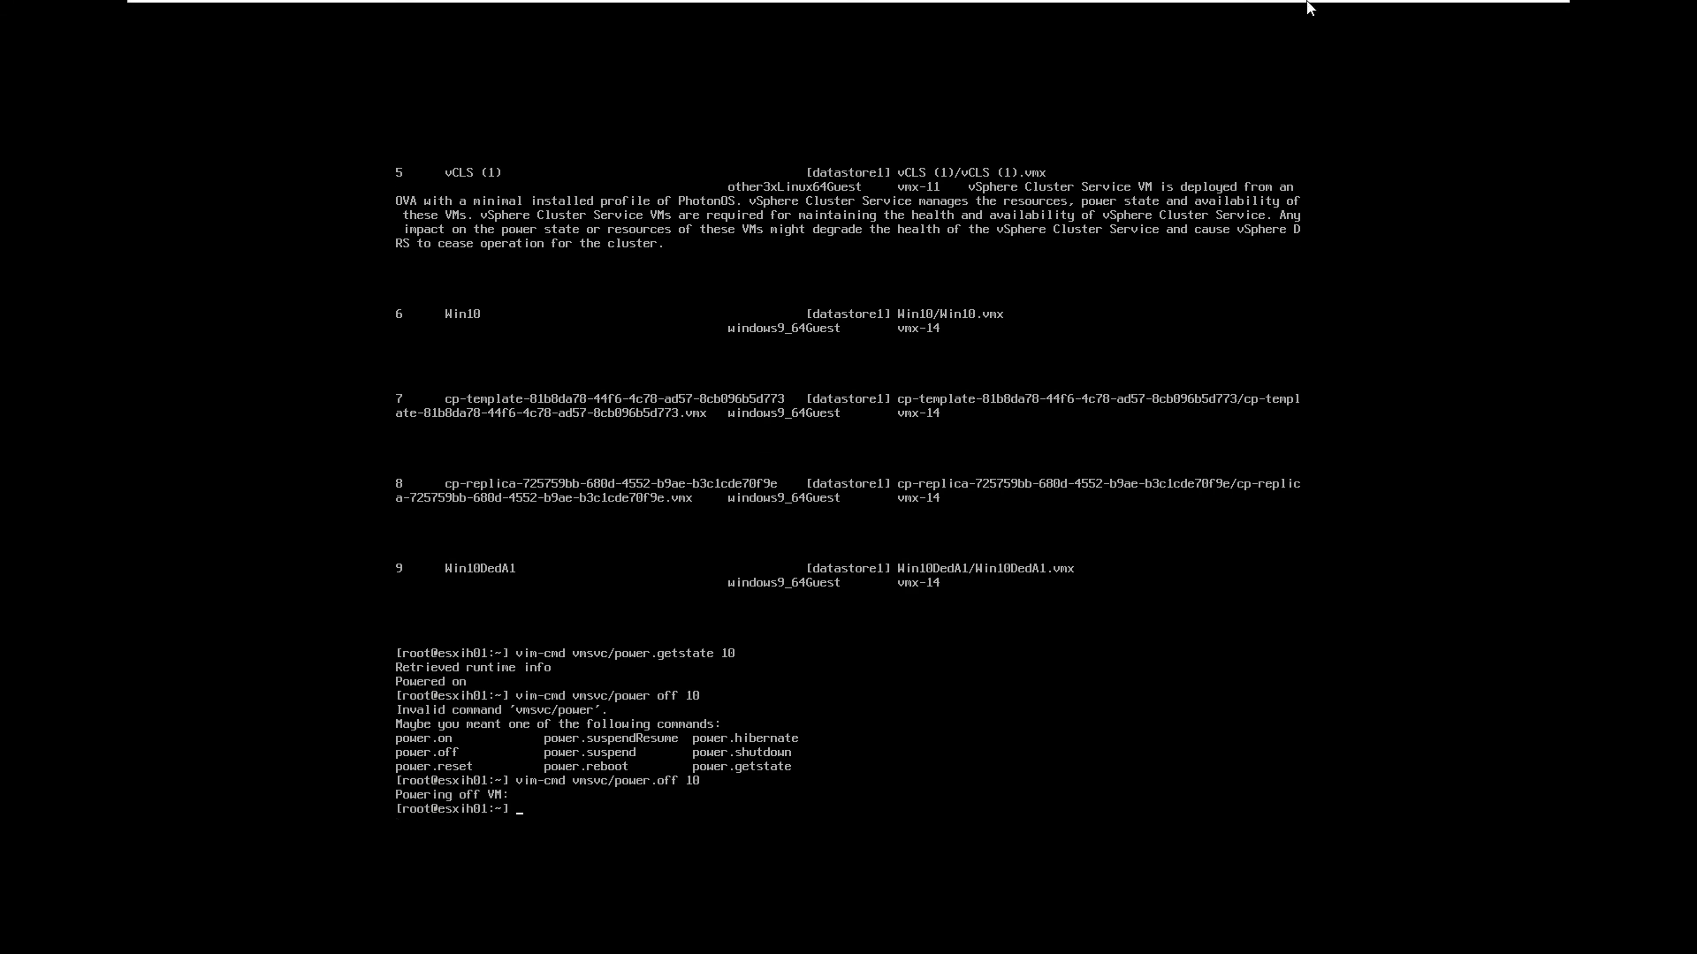
click(1488, 17)
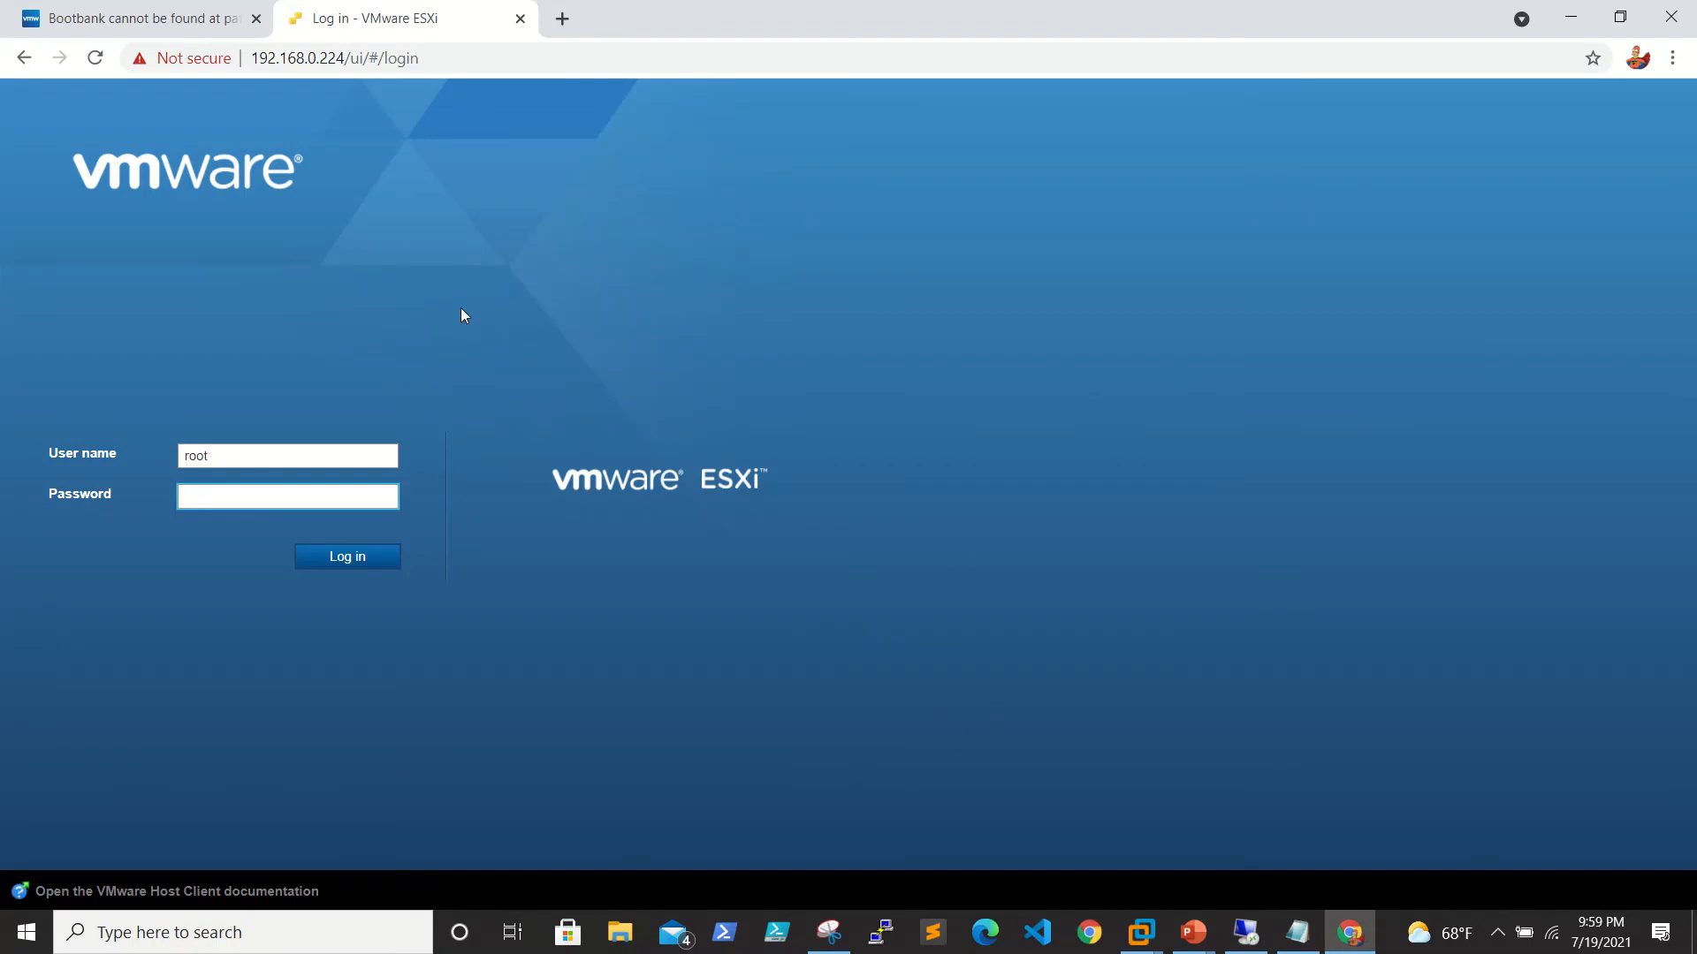
- Log in to the ESXi Host Client as root with the password
click(299, 464)
click(286, 504)
key(Return)
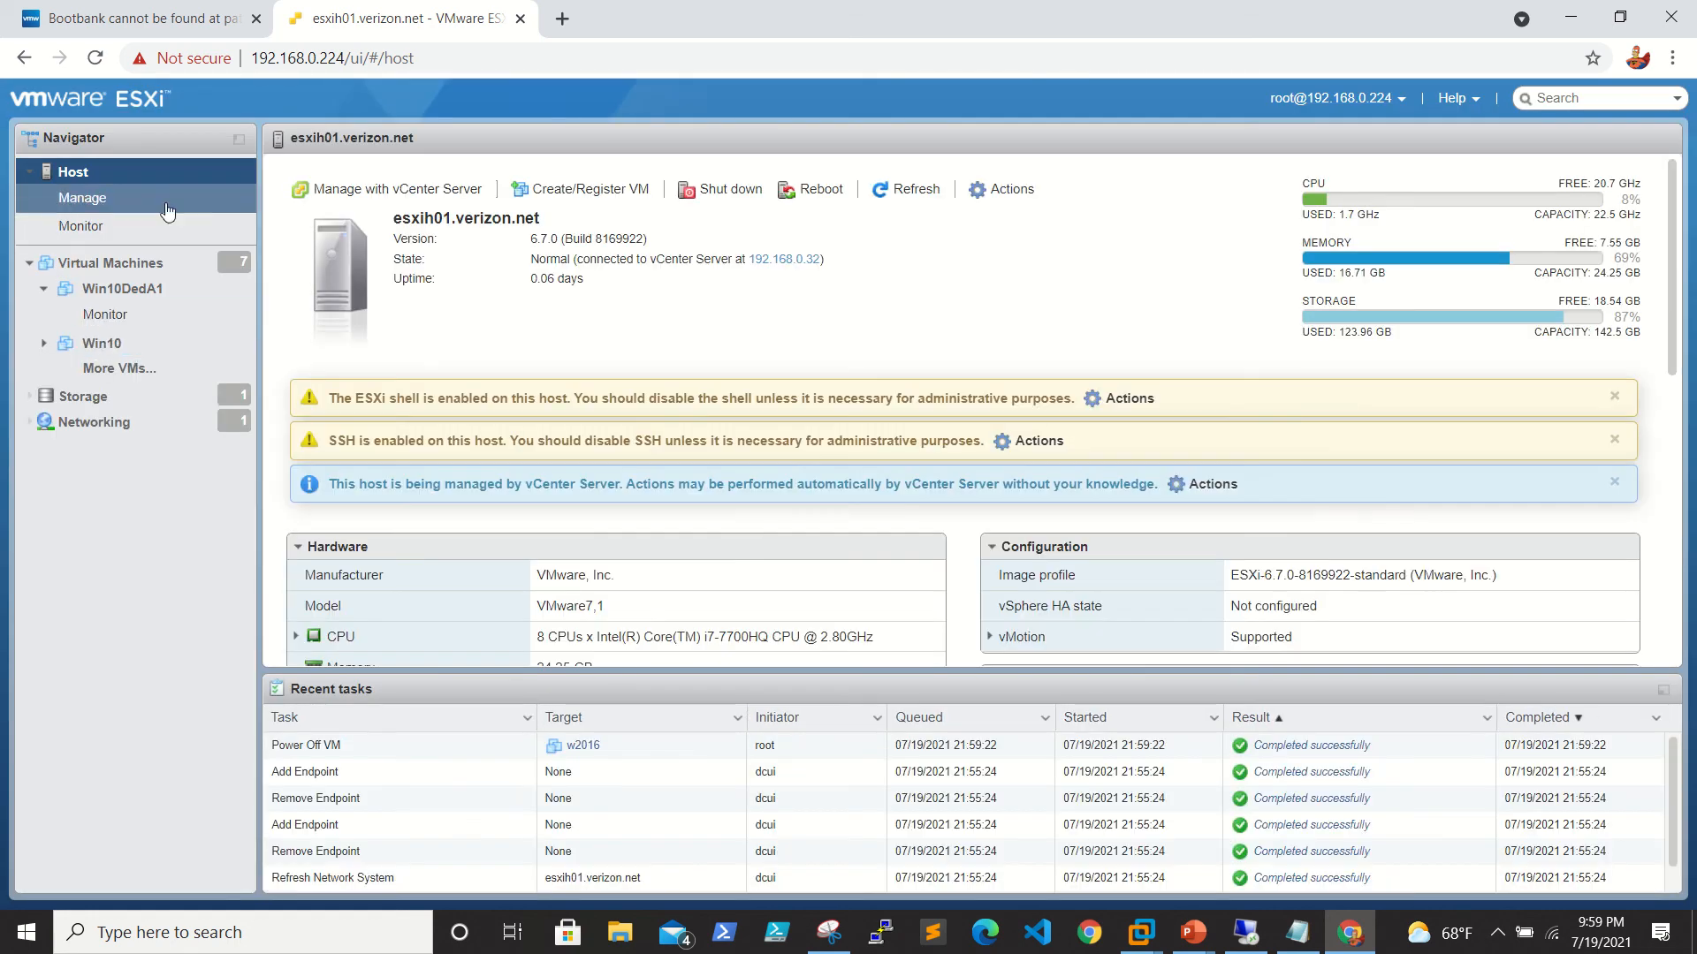
- Browse datastore1's files from Storage and enter the w2016 VM folder
click(106, 400)
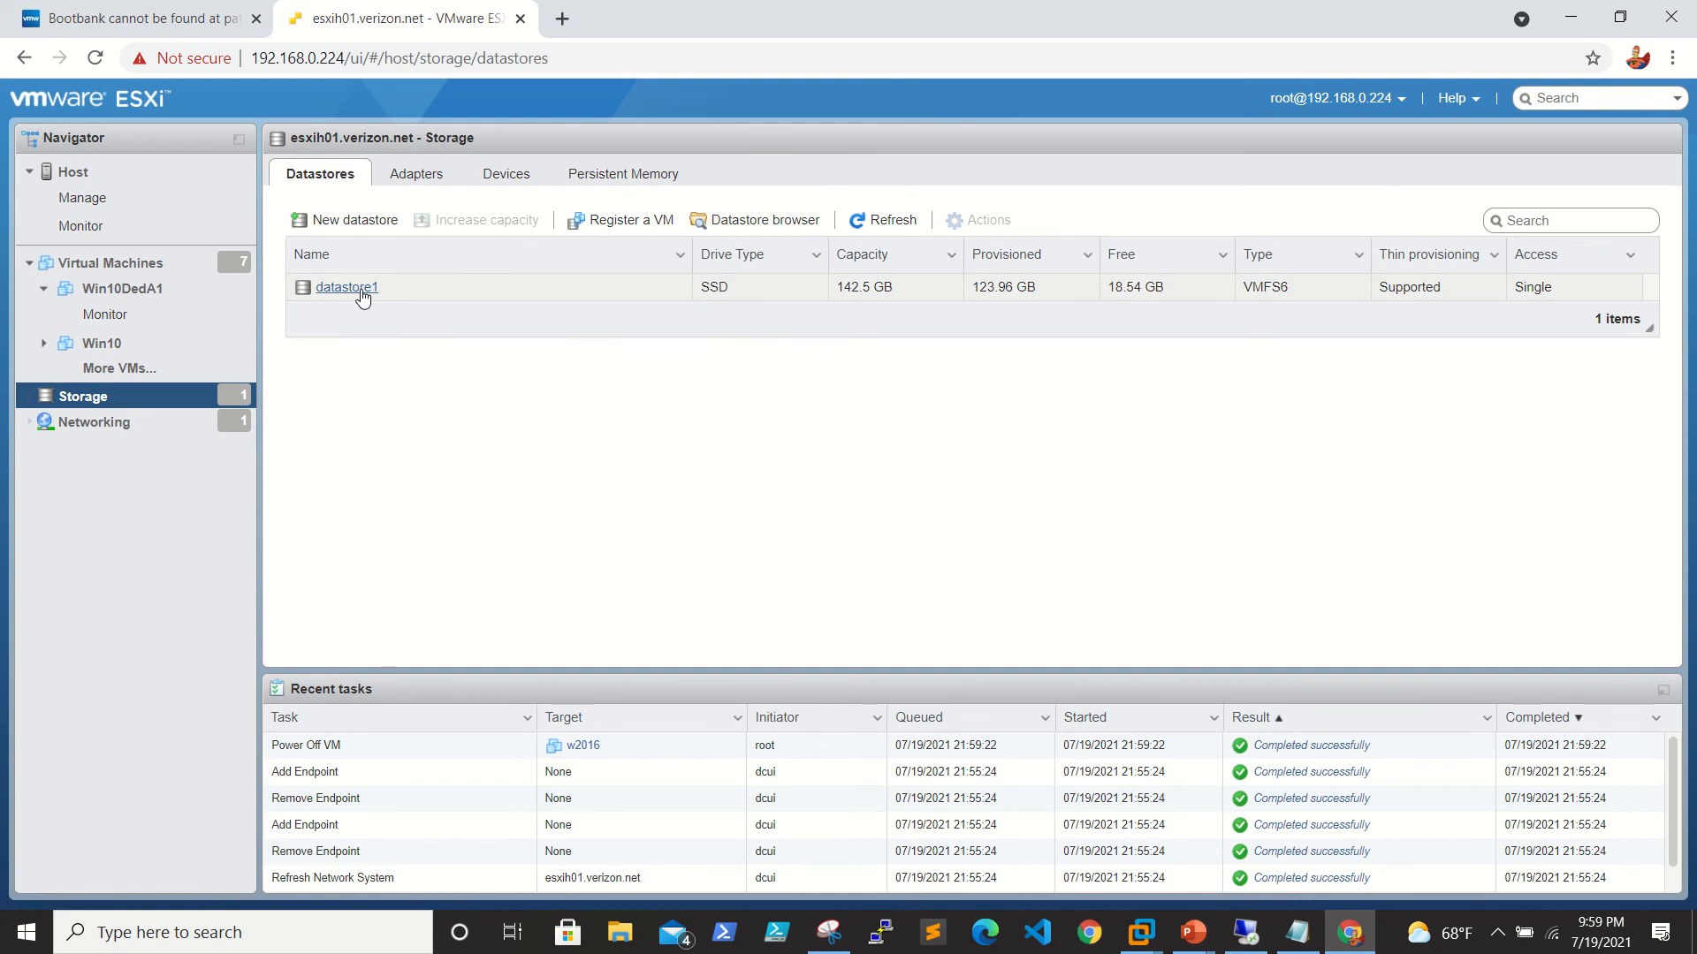
click(358, 287)
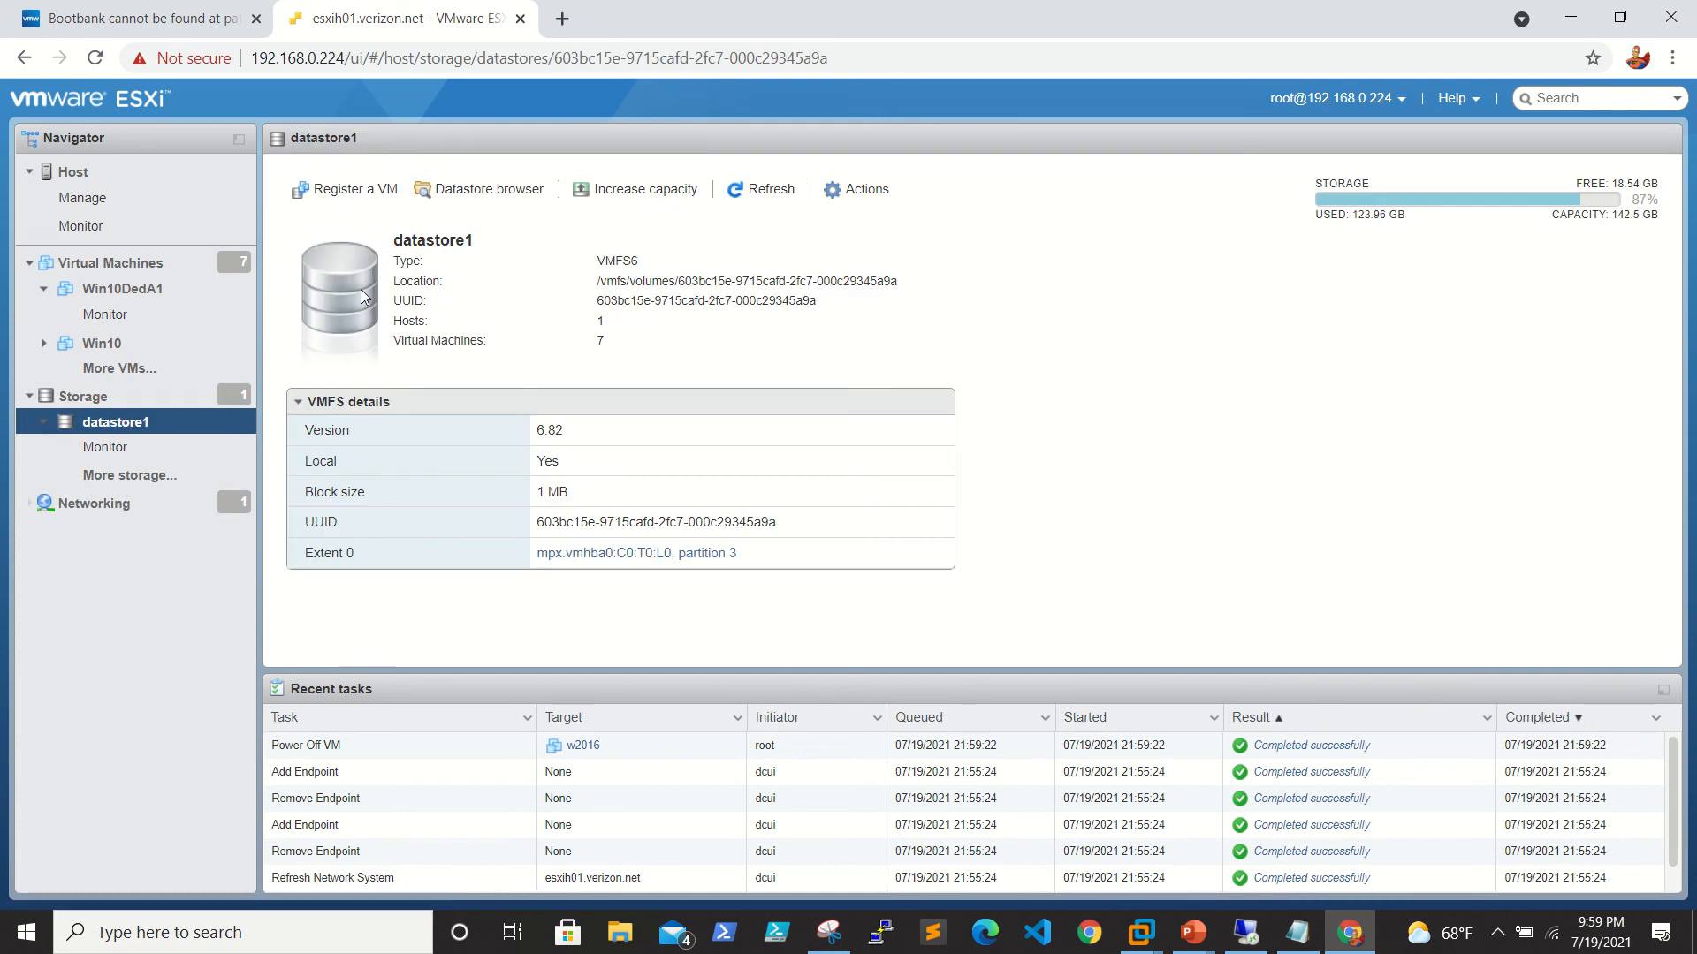
click(489, 190)
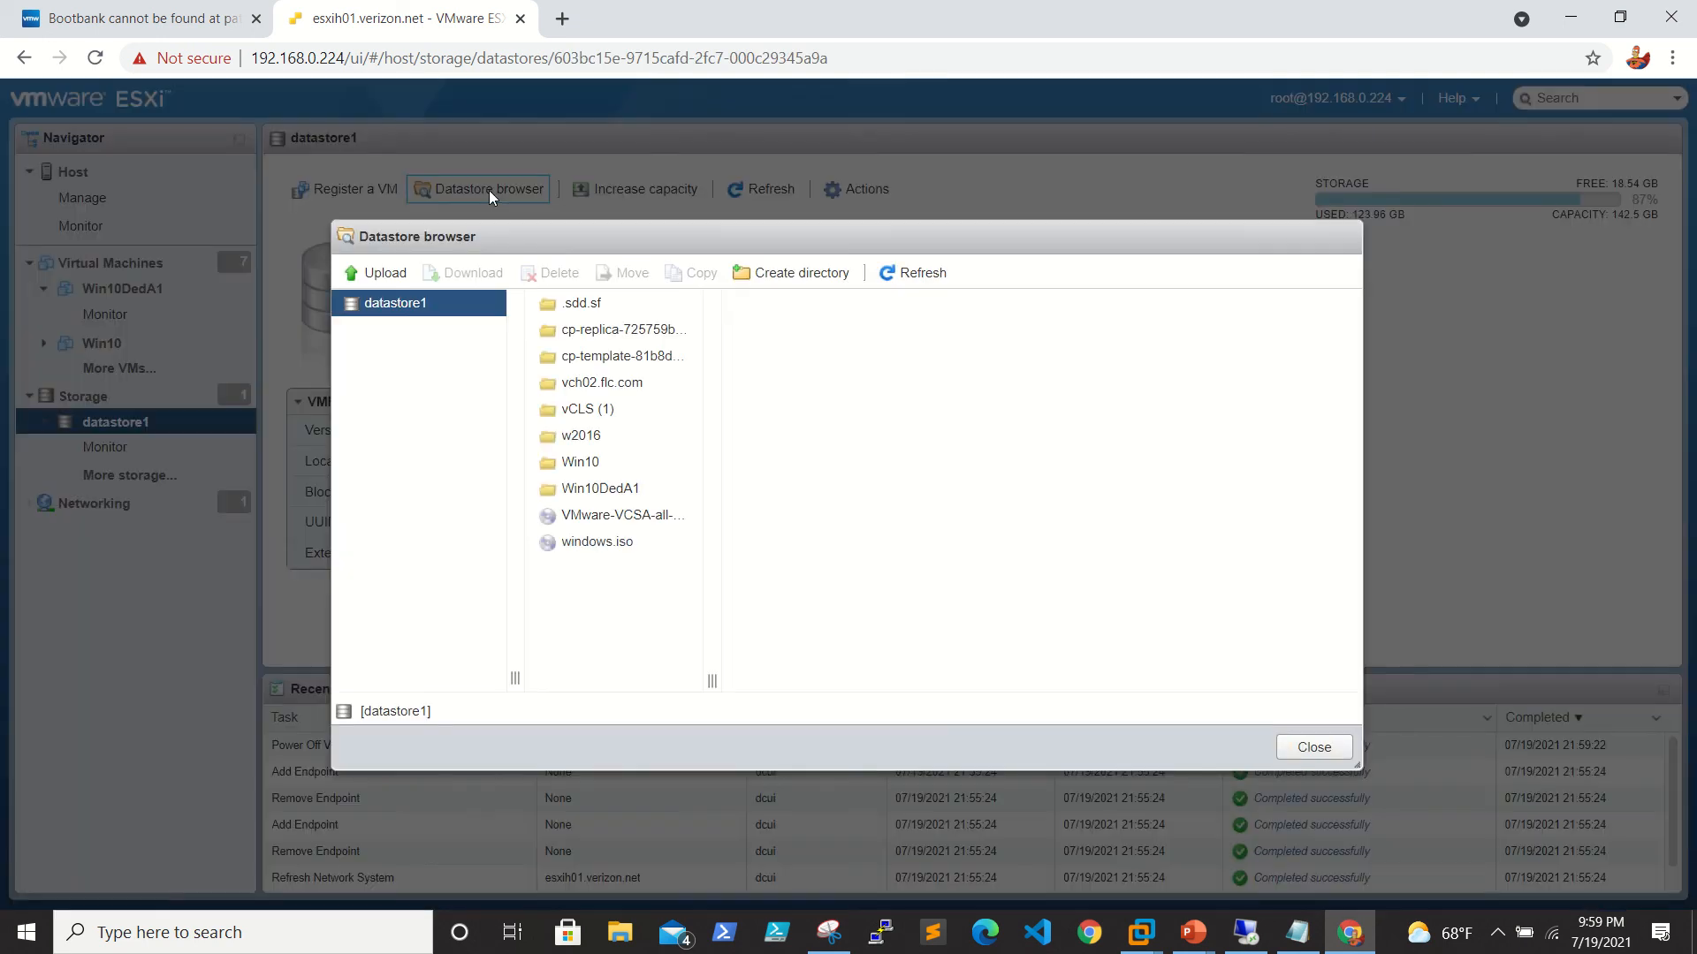
click(601, 437)
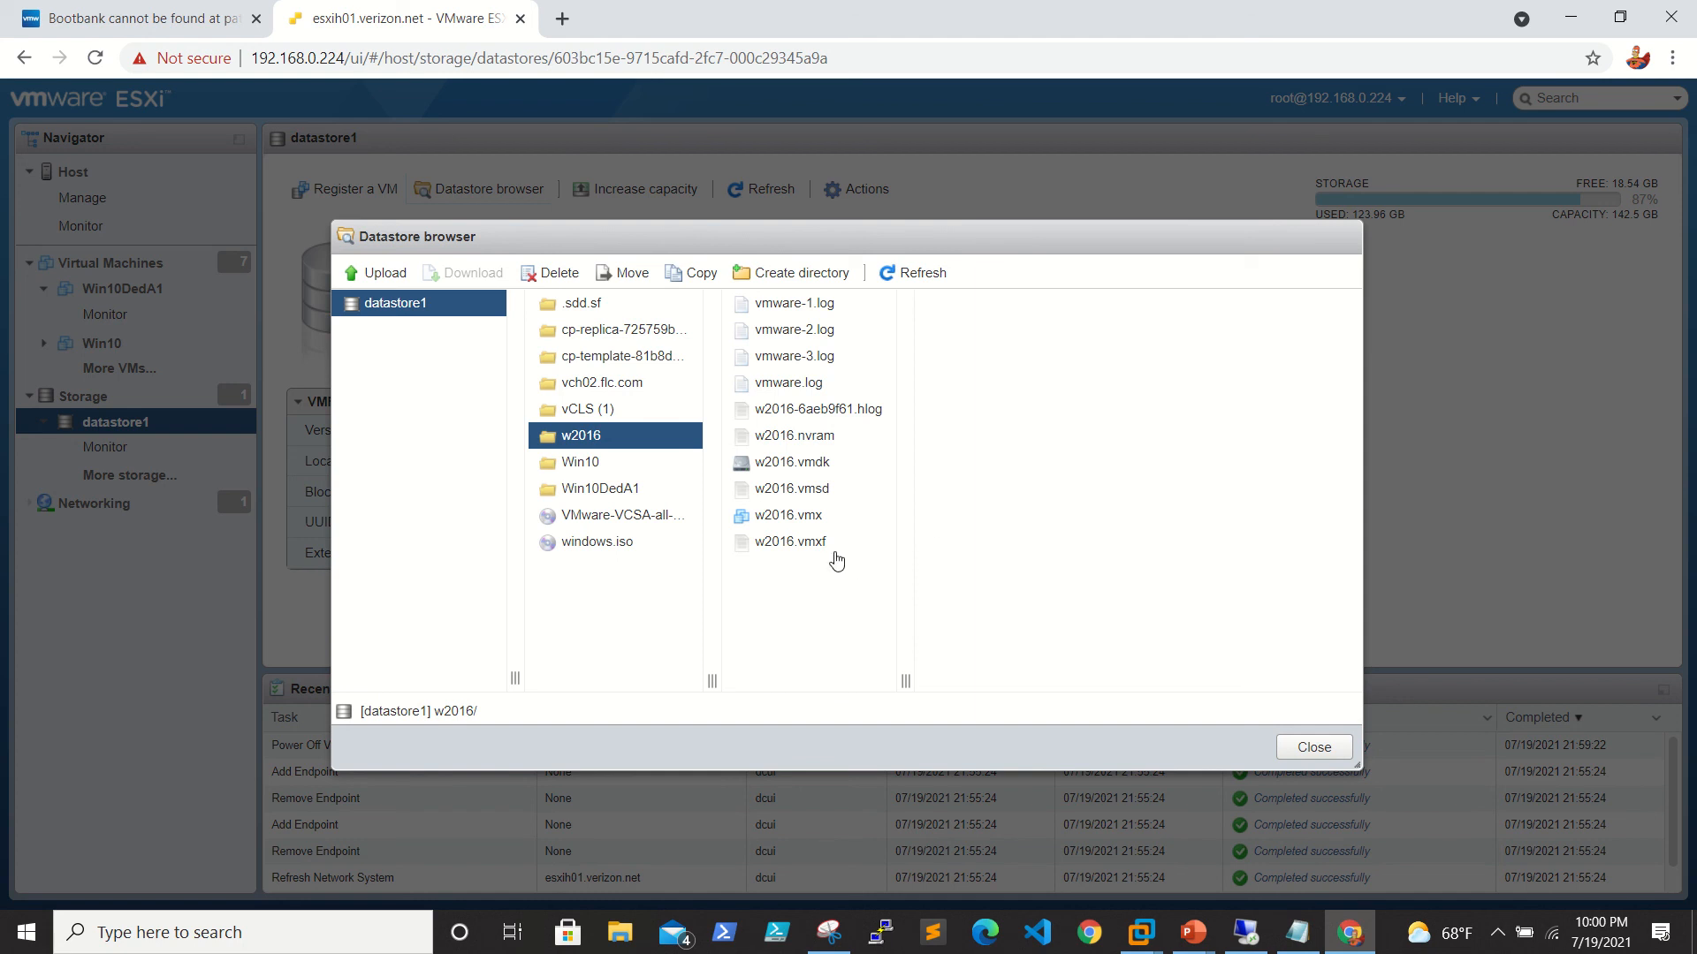
- Attempt Register VM on w2016.vmx and dismiss the already-registered error
click(831, 526)
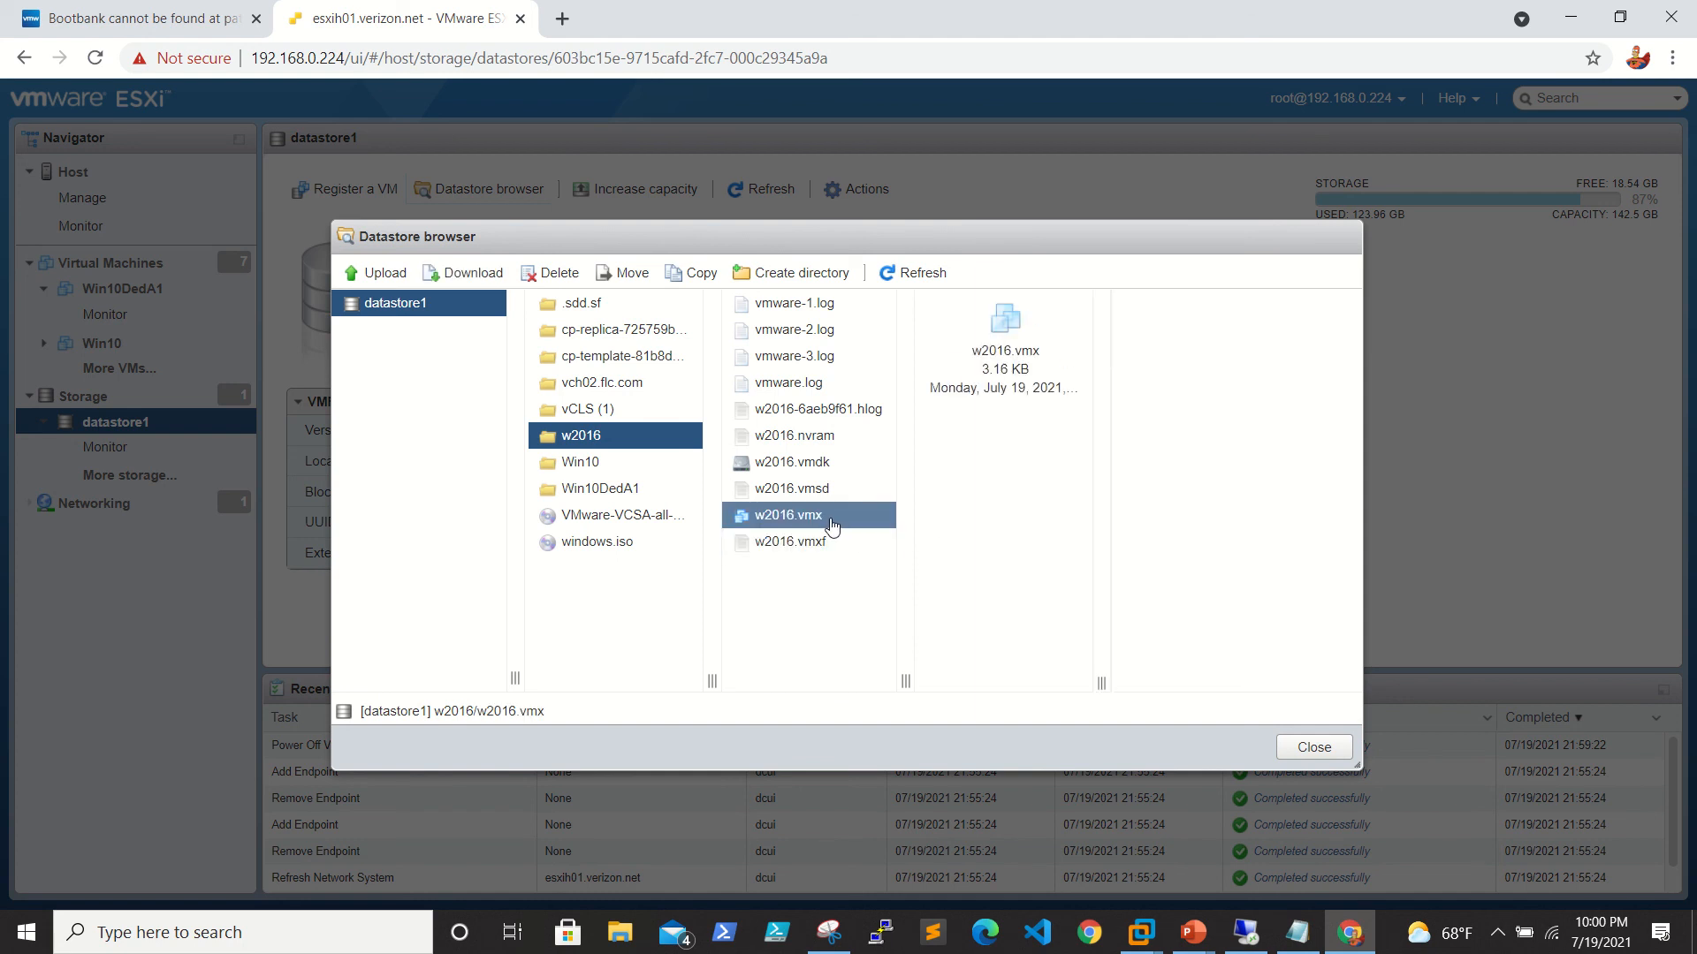
right_click(832, 526)
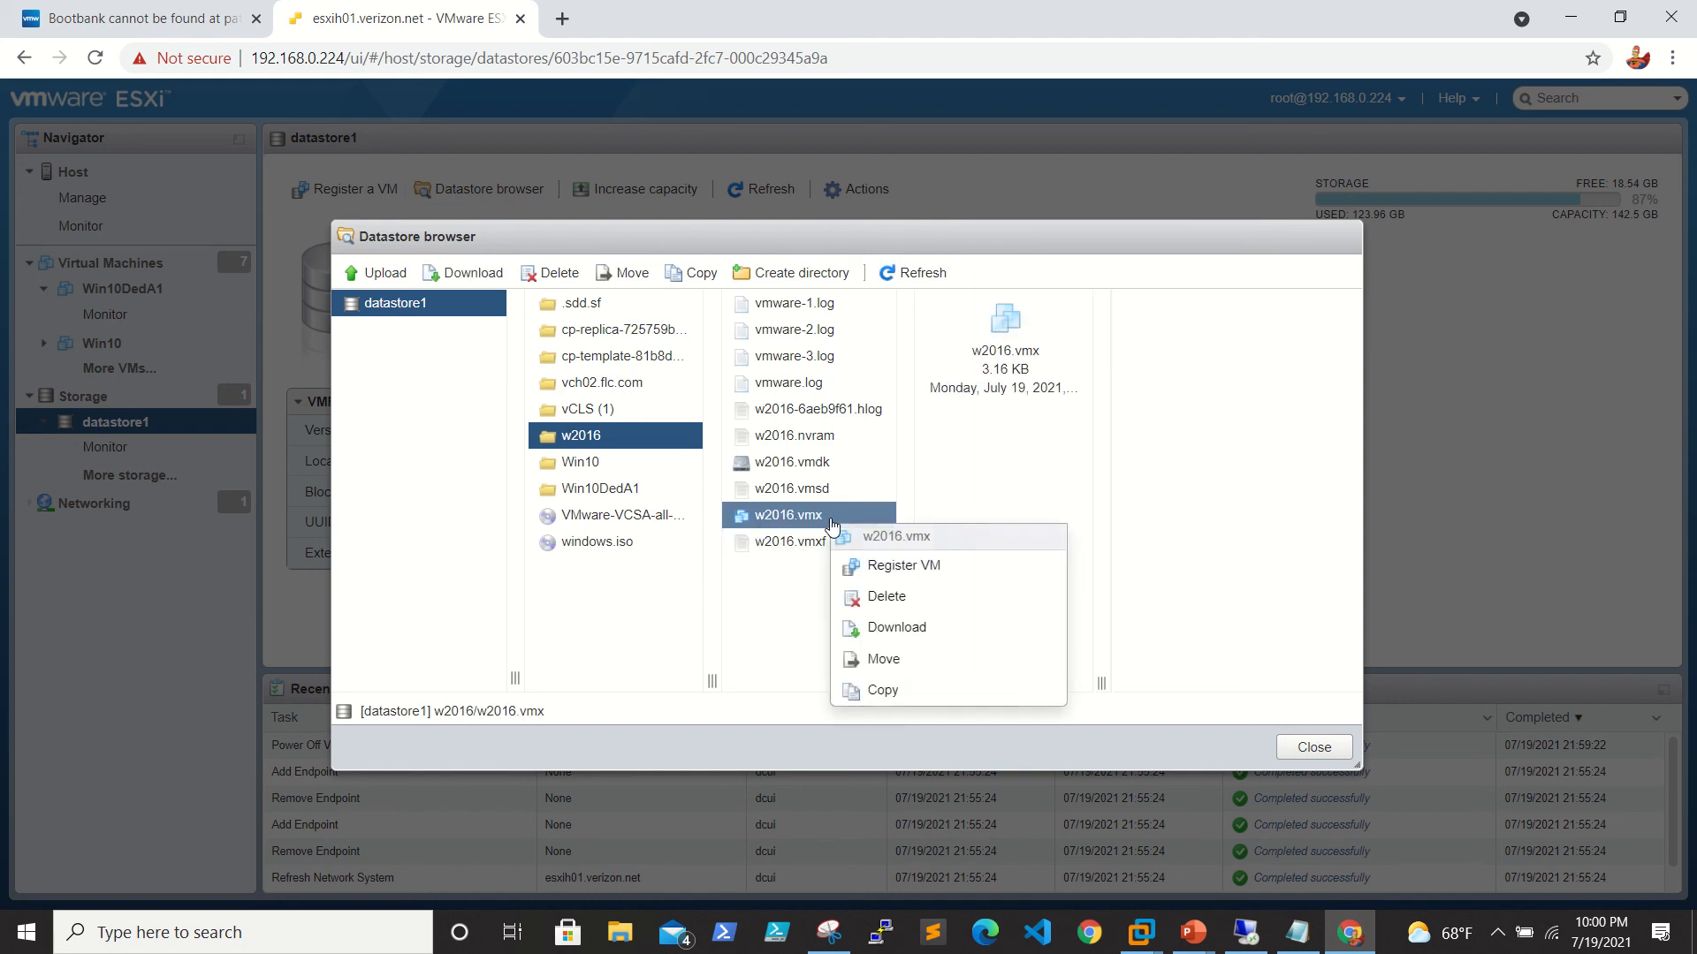
click(898, 566)
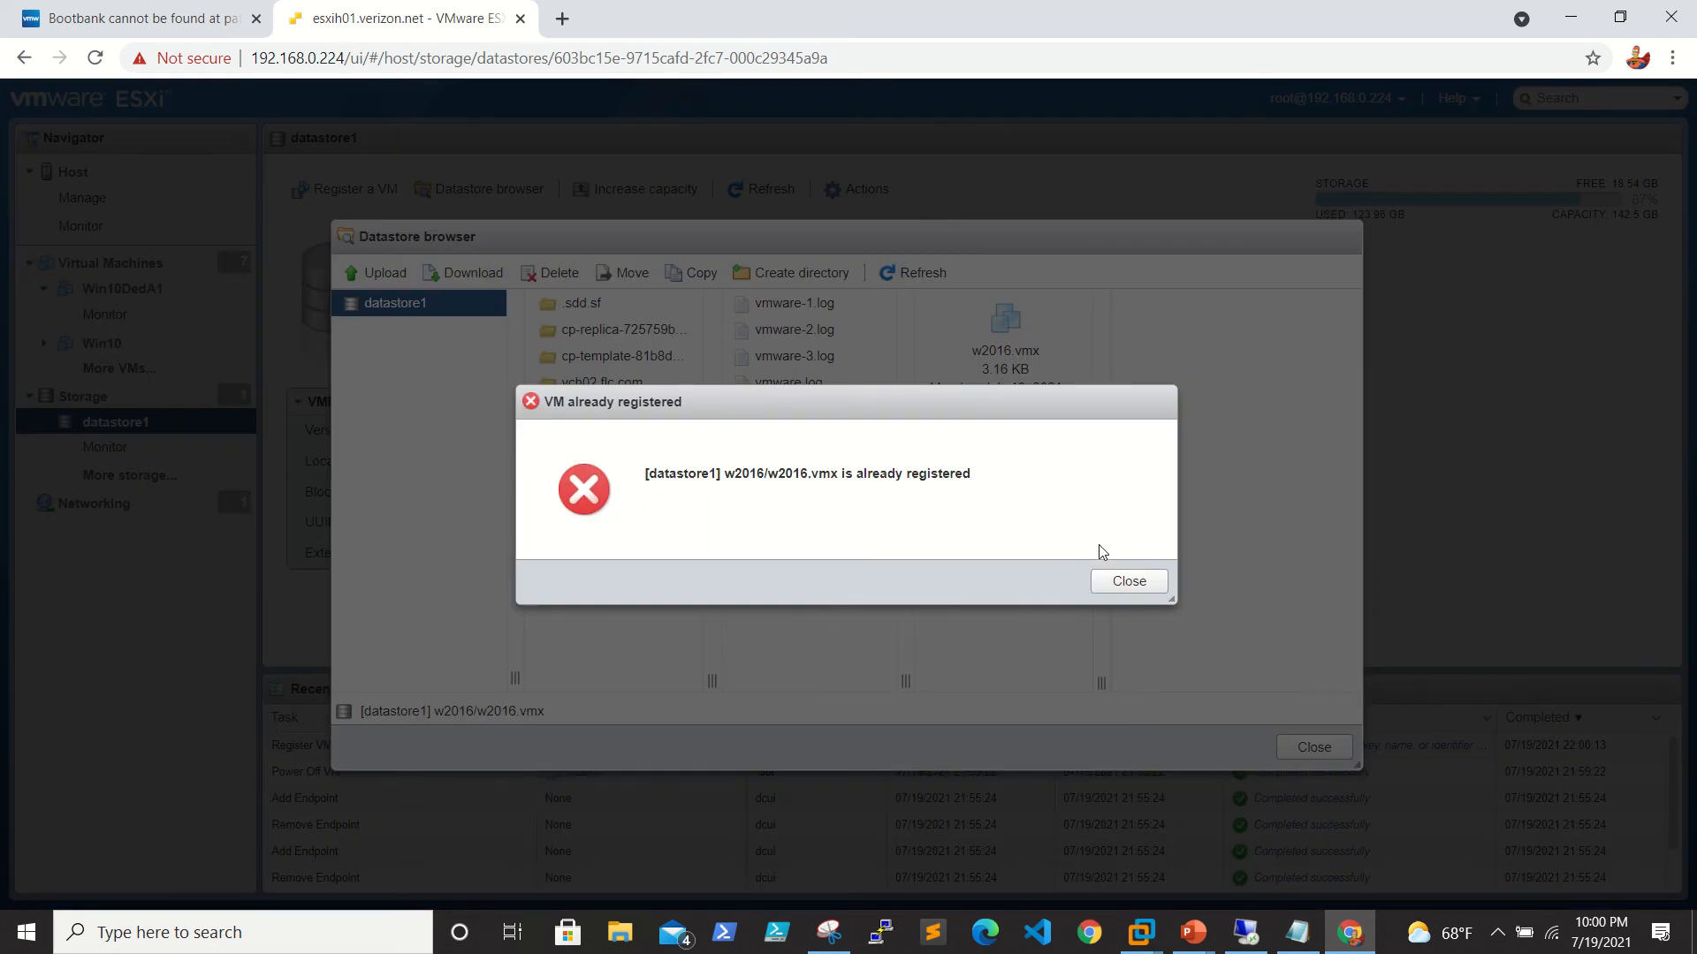
click(1130, 585)
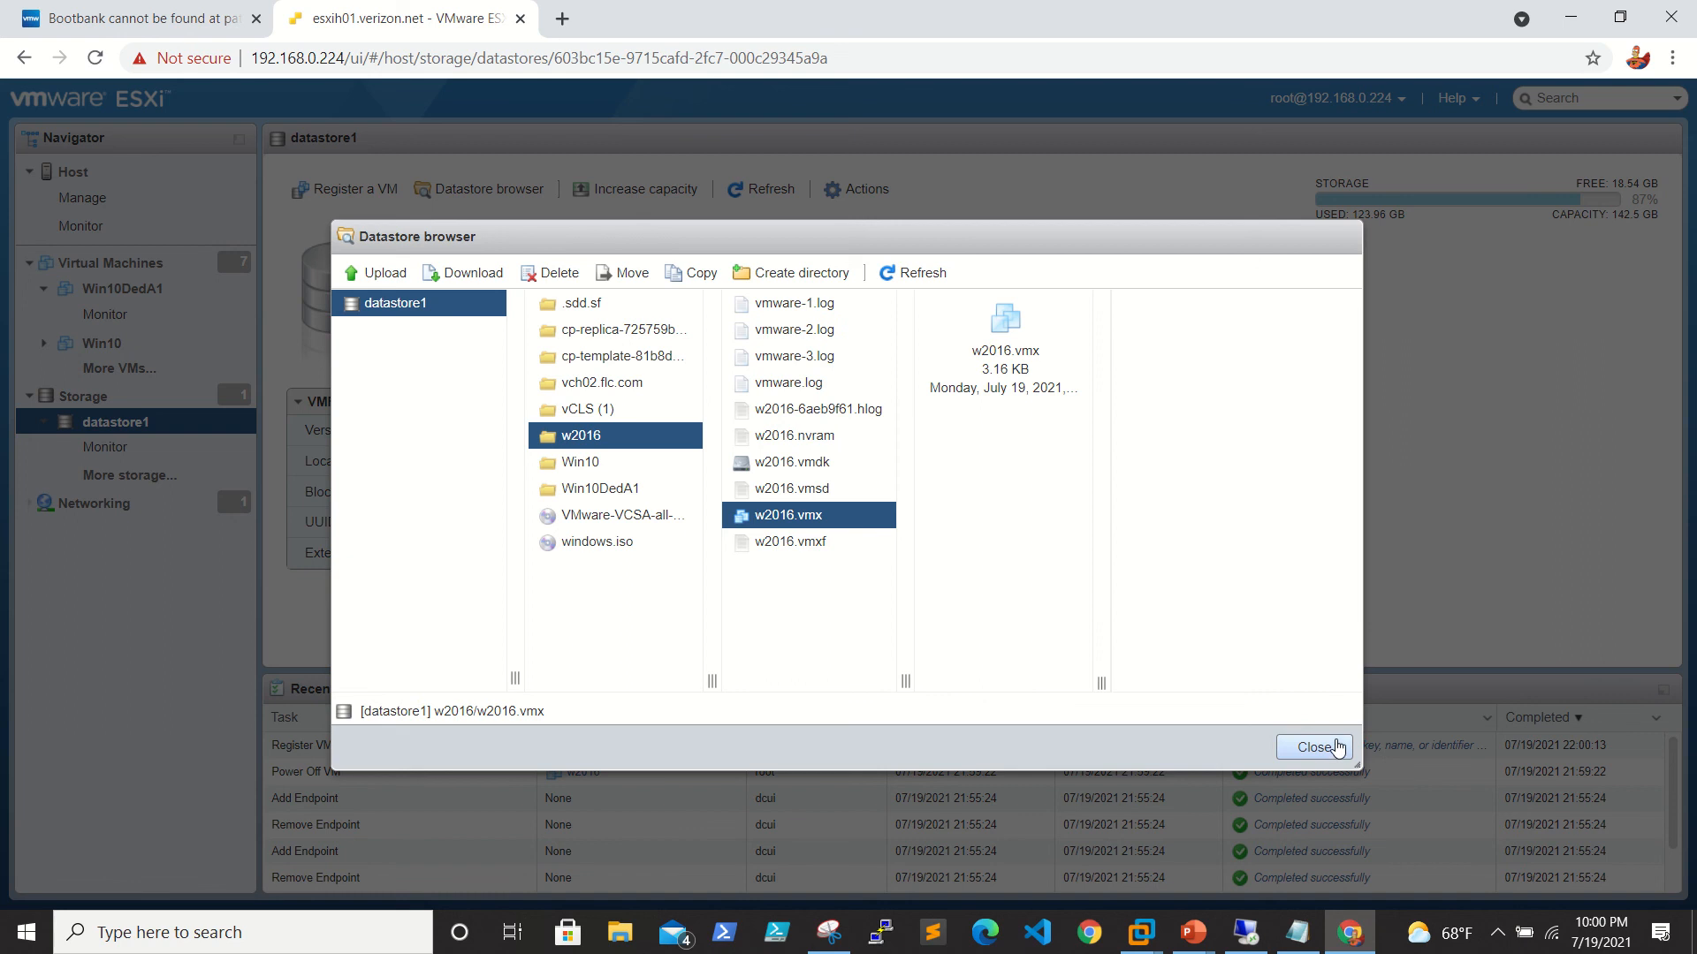
click(1332, 748)
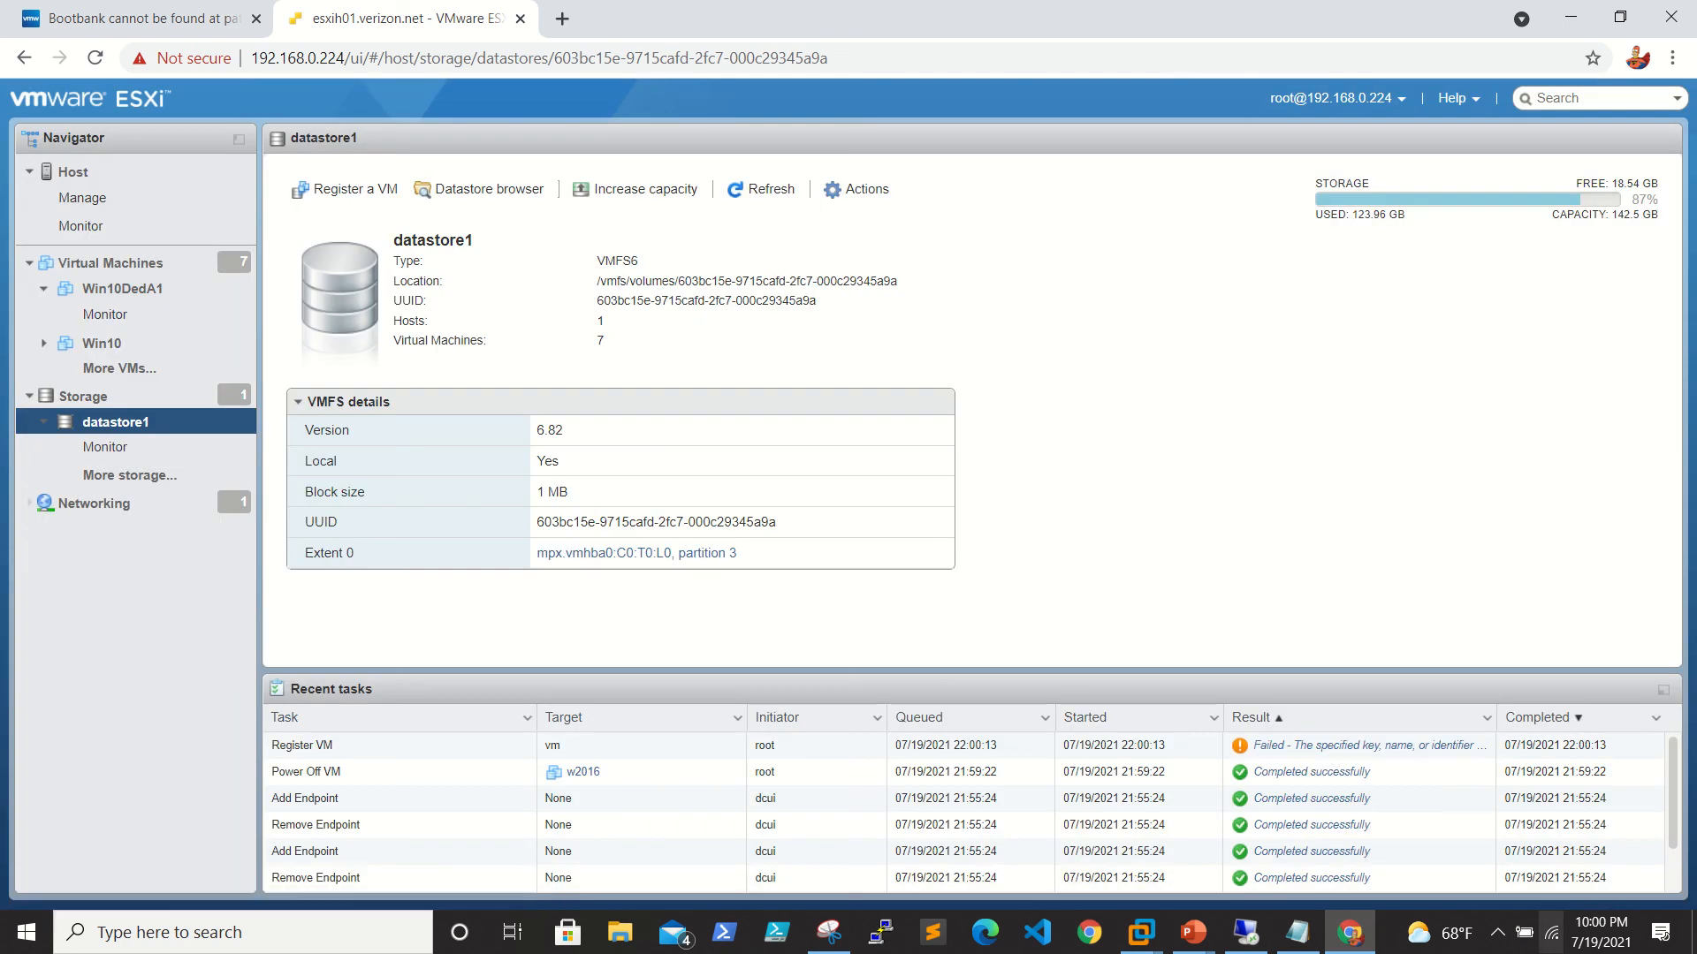
click(1245, 932)
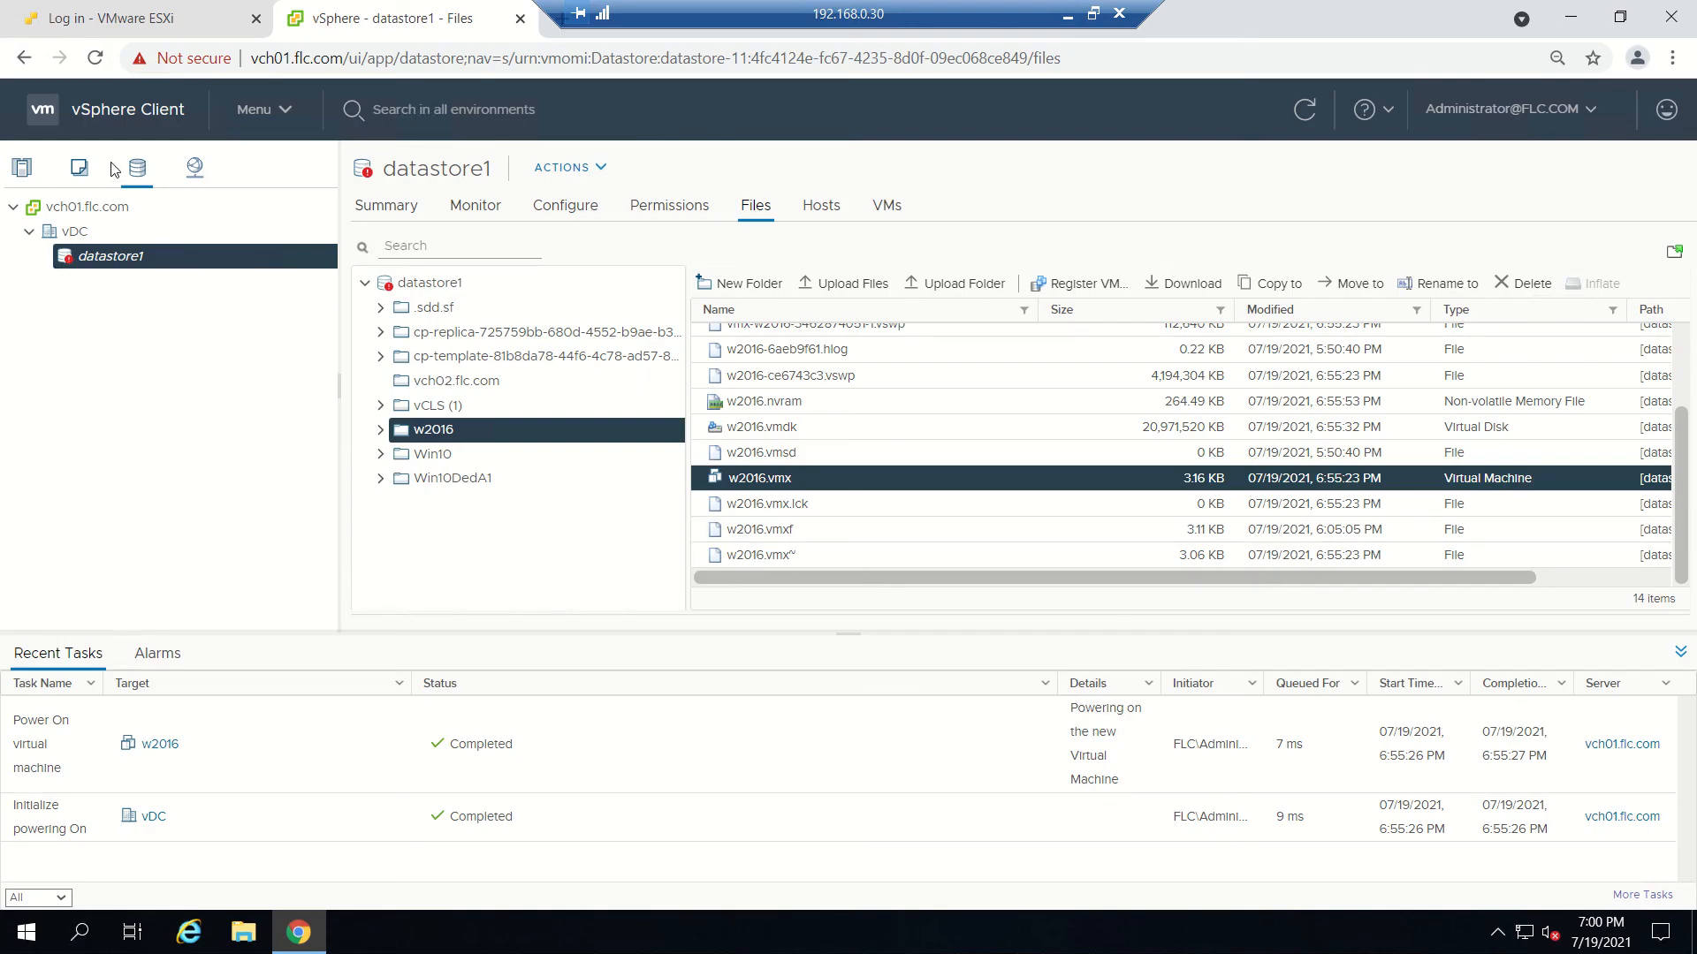
click(81, 169)
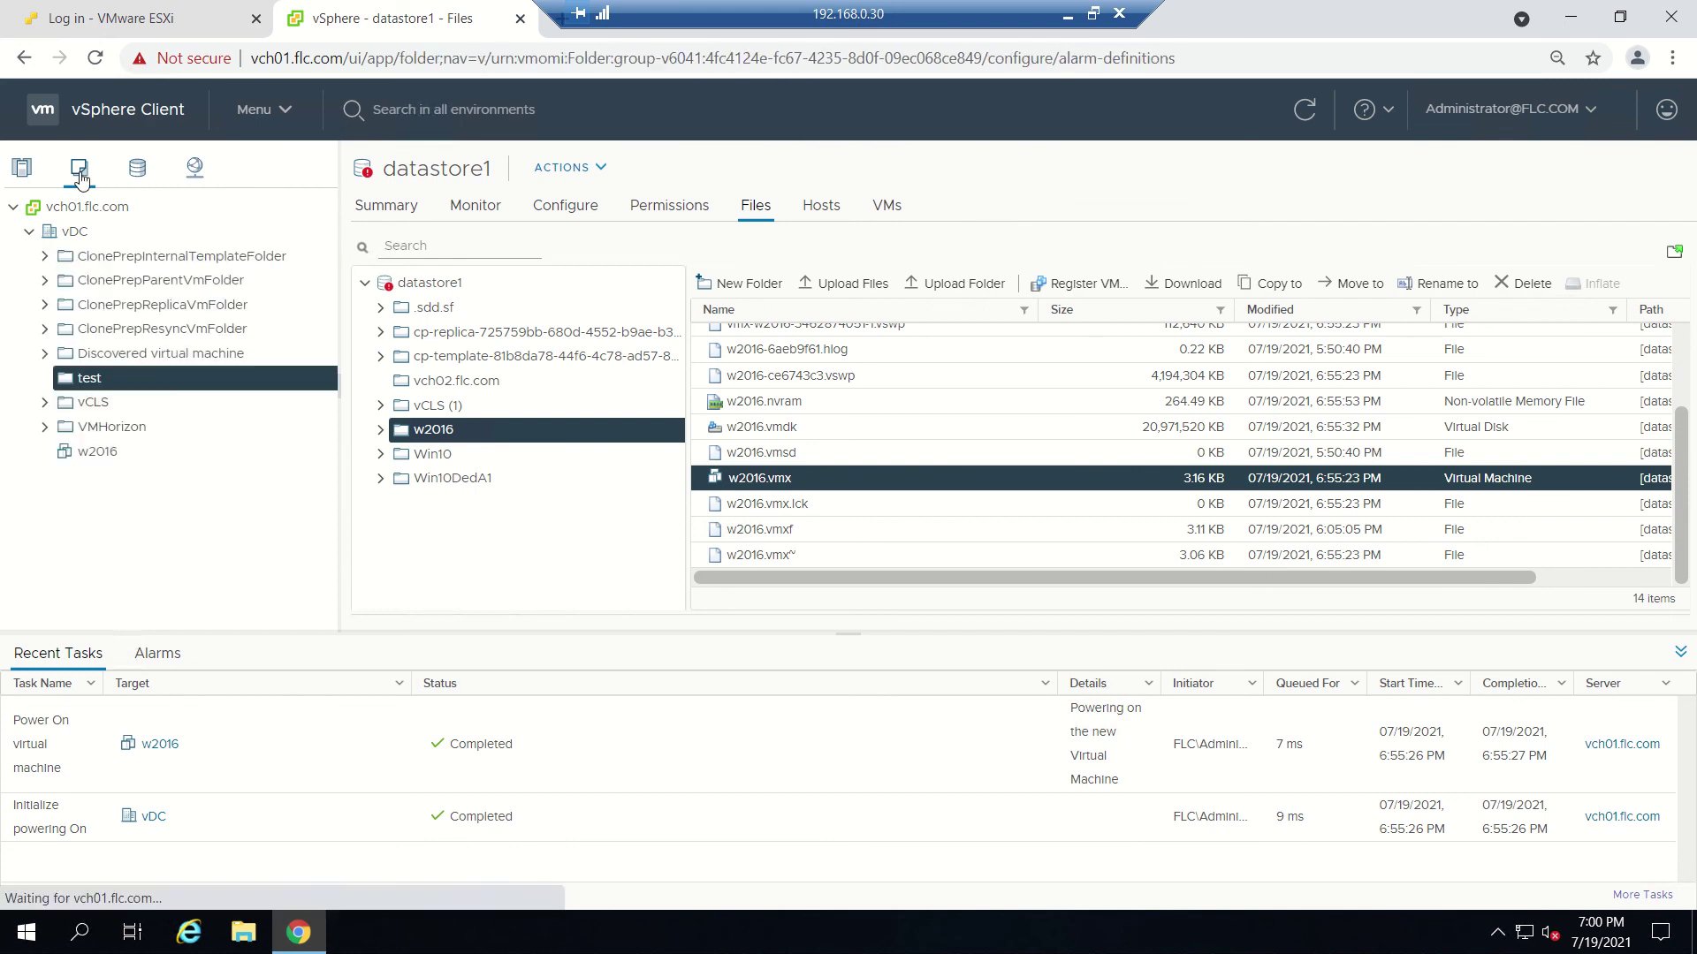
click(19, 170)
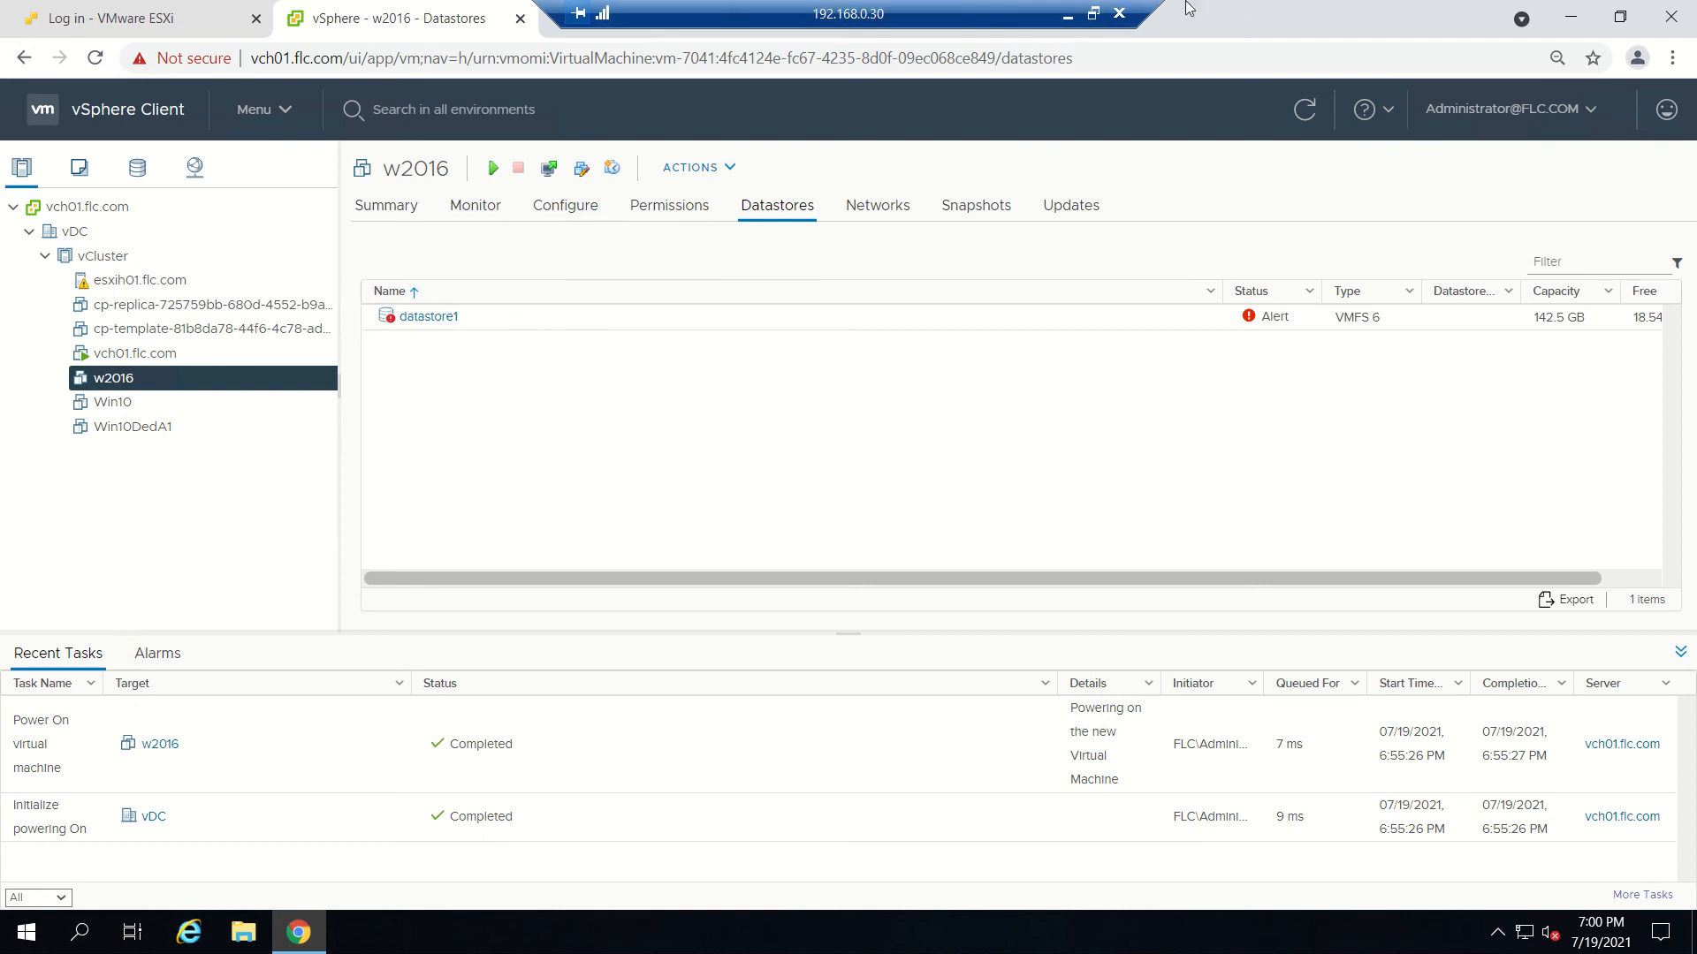
click(1069, 14)
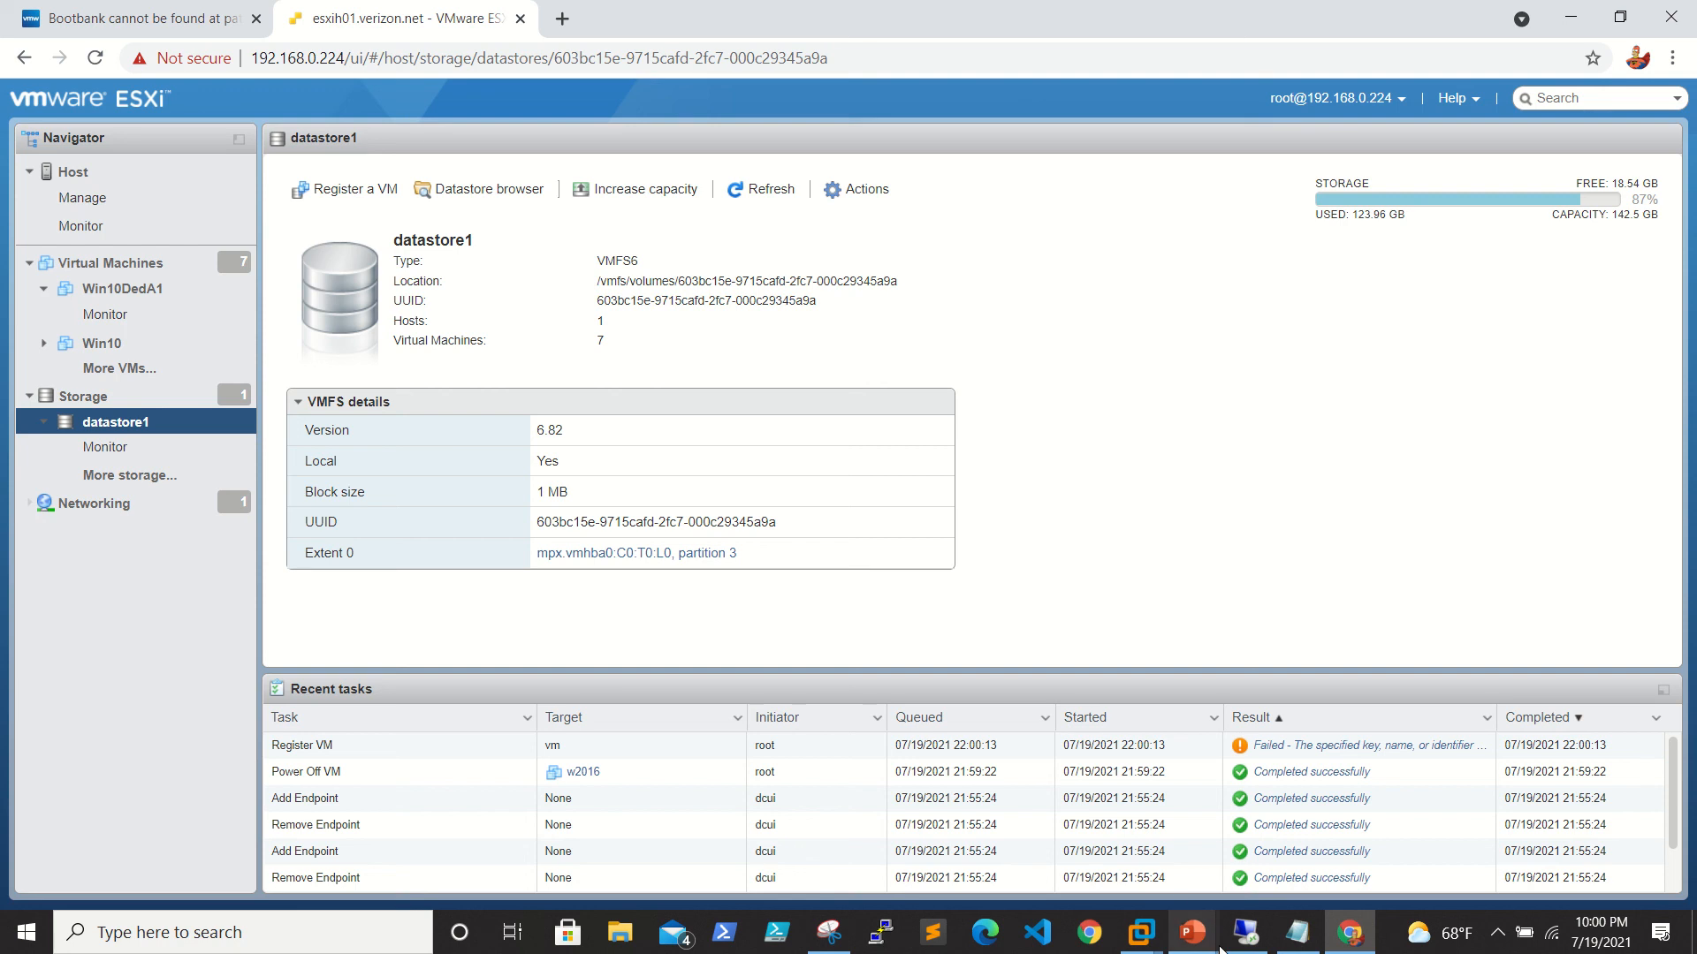
- Revisit the bootbank slide and KB 70788 article, then minimize Chrome and PowerPoint to the desktop
click(1349, 932)
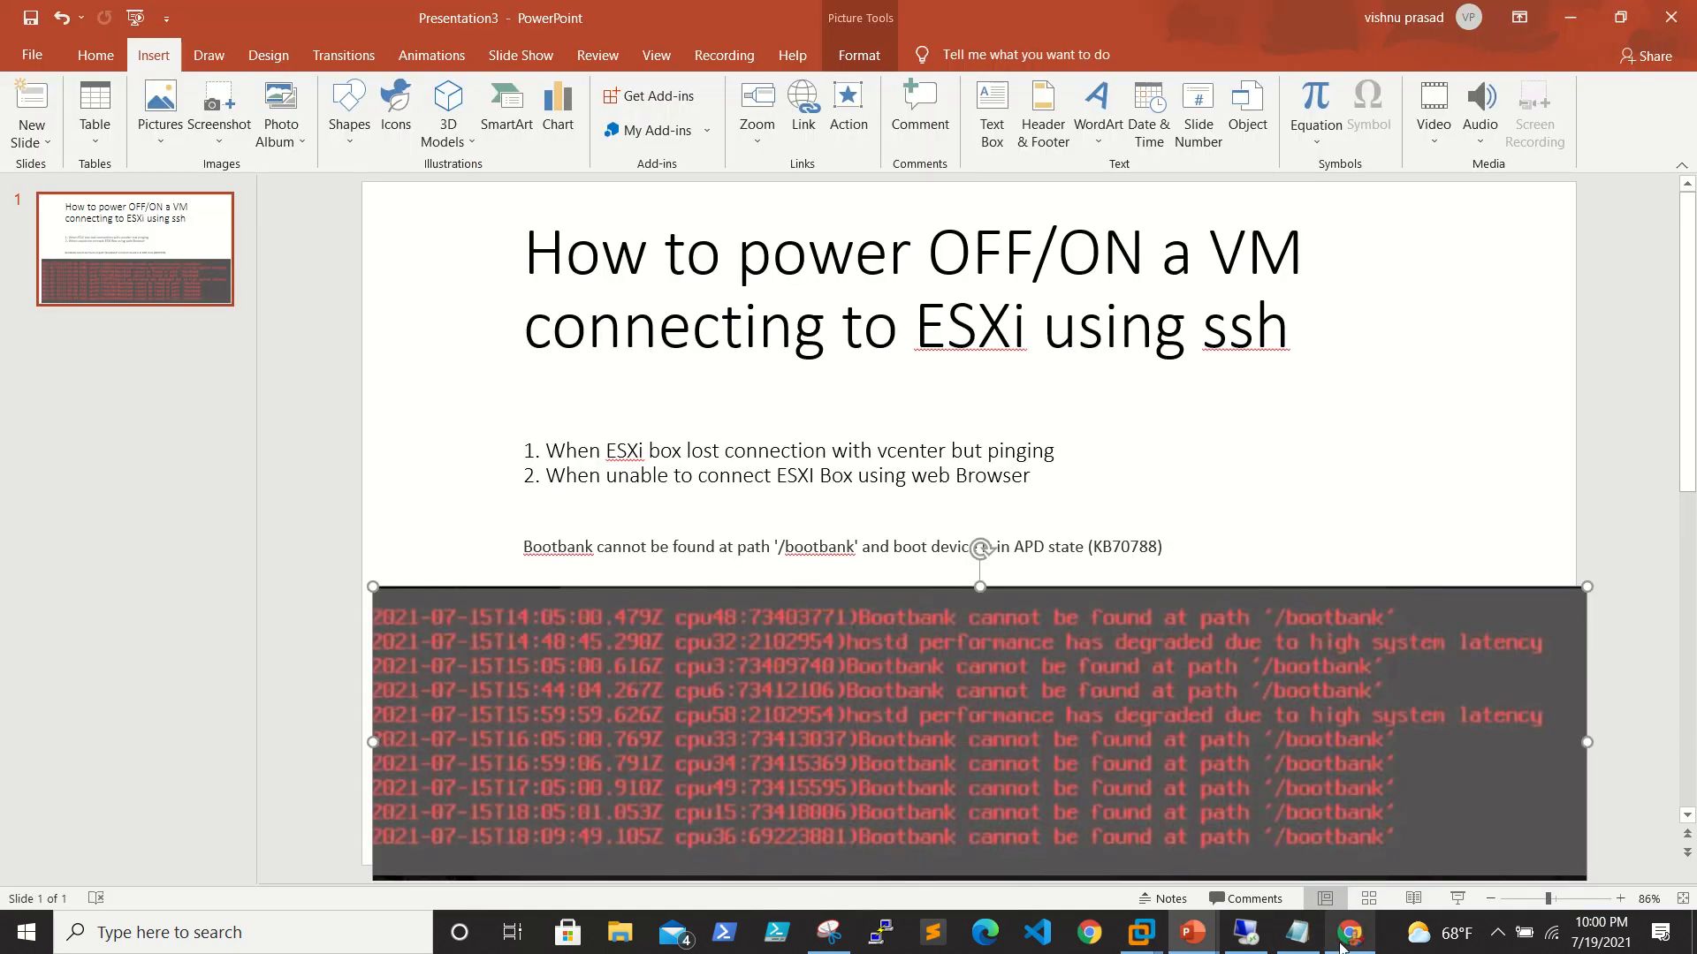
click(1350, 932)
click(48, 12)
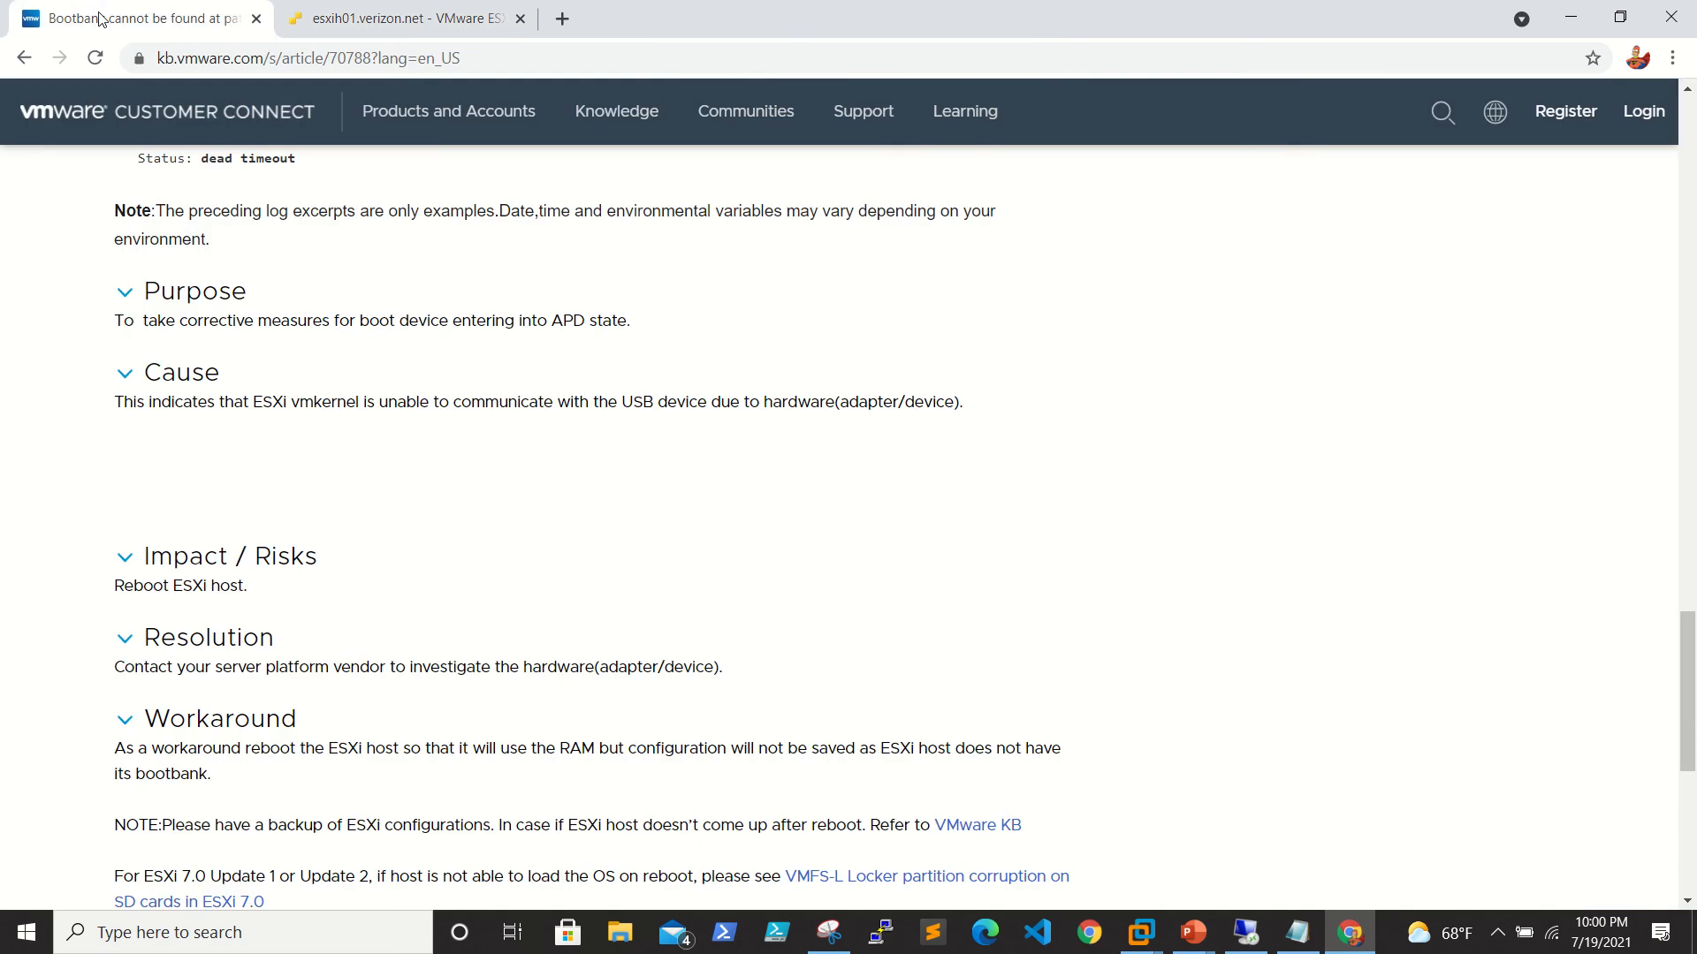
scroll(845, 465, up, 10)
scroll(848, 459, up, 5)
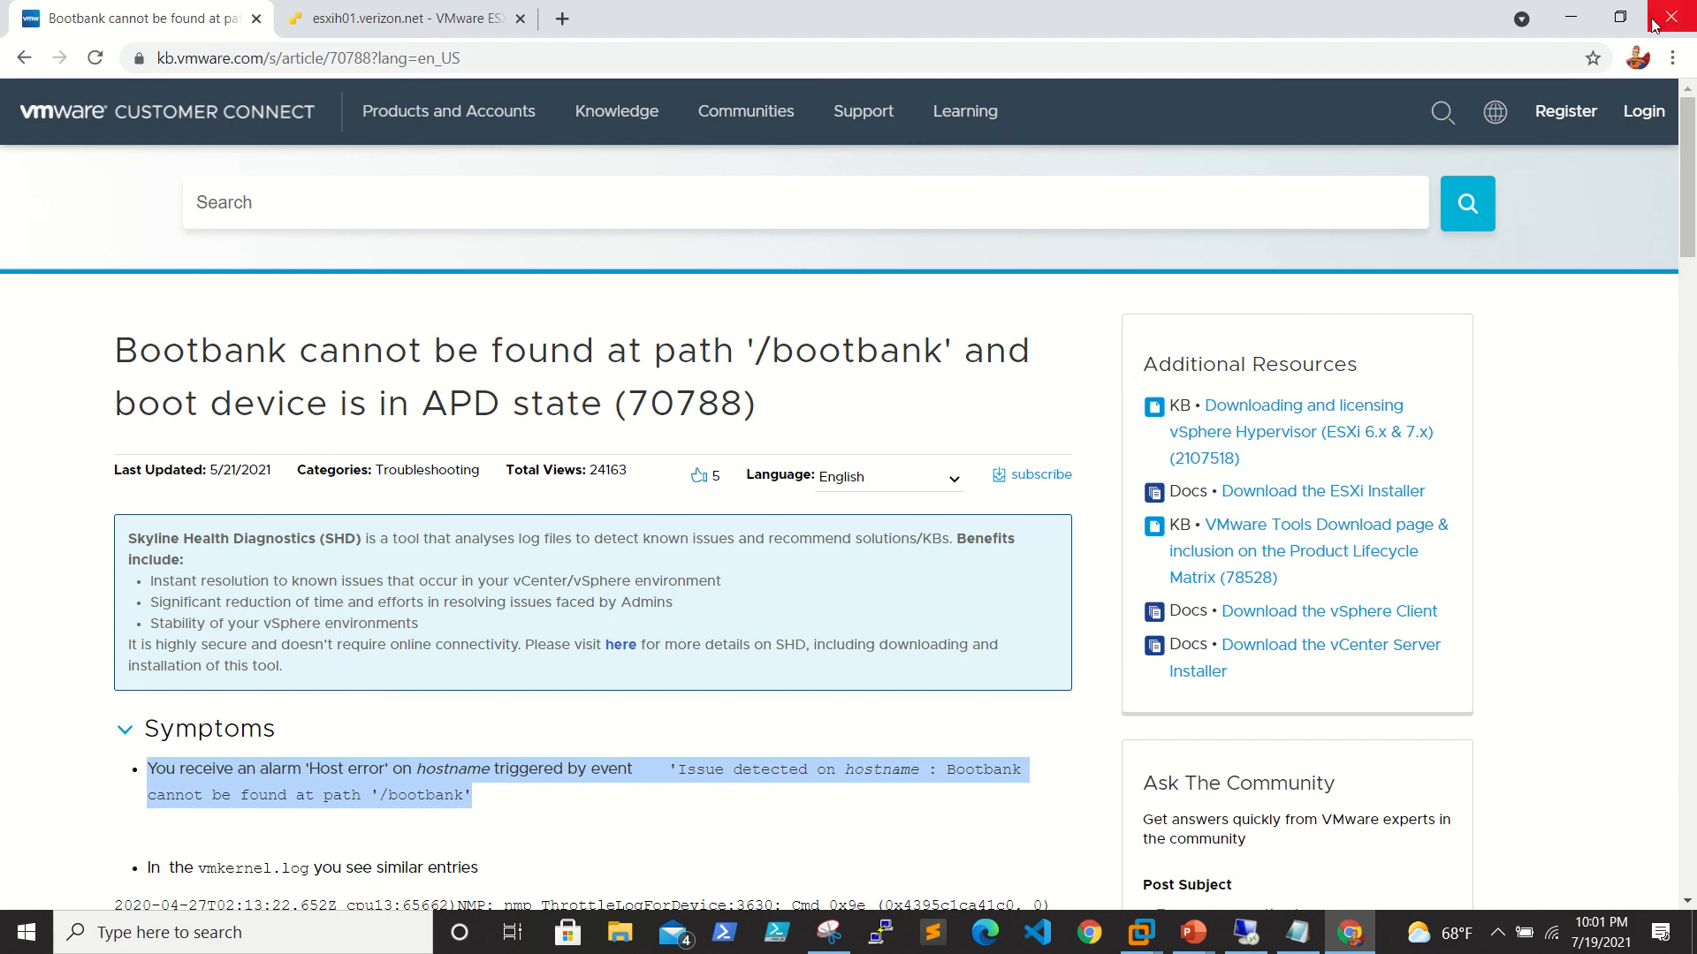
click(1595, 15)
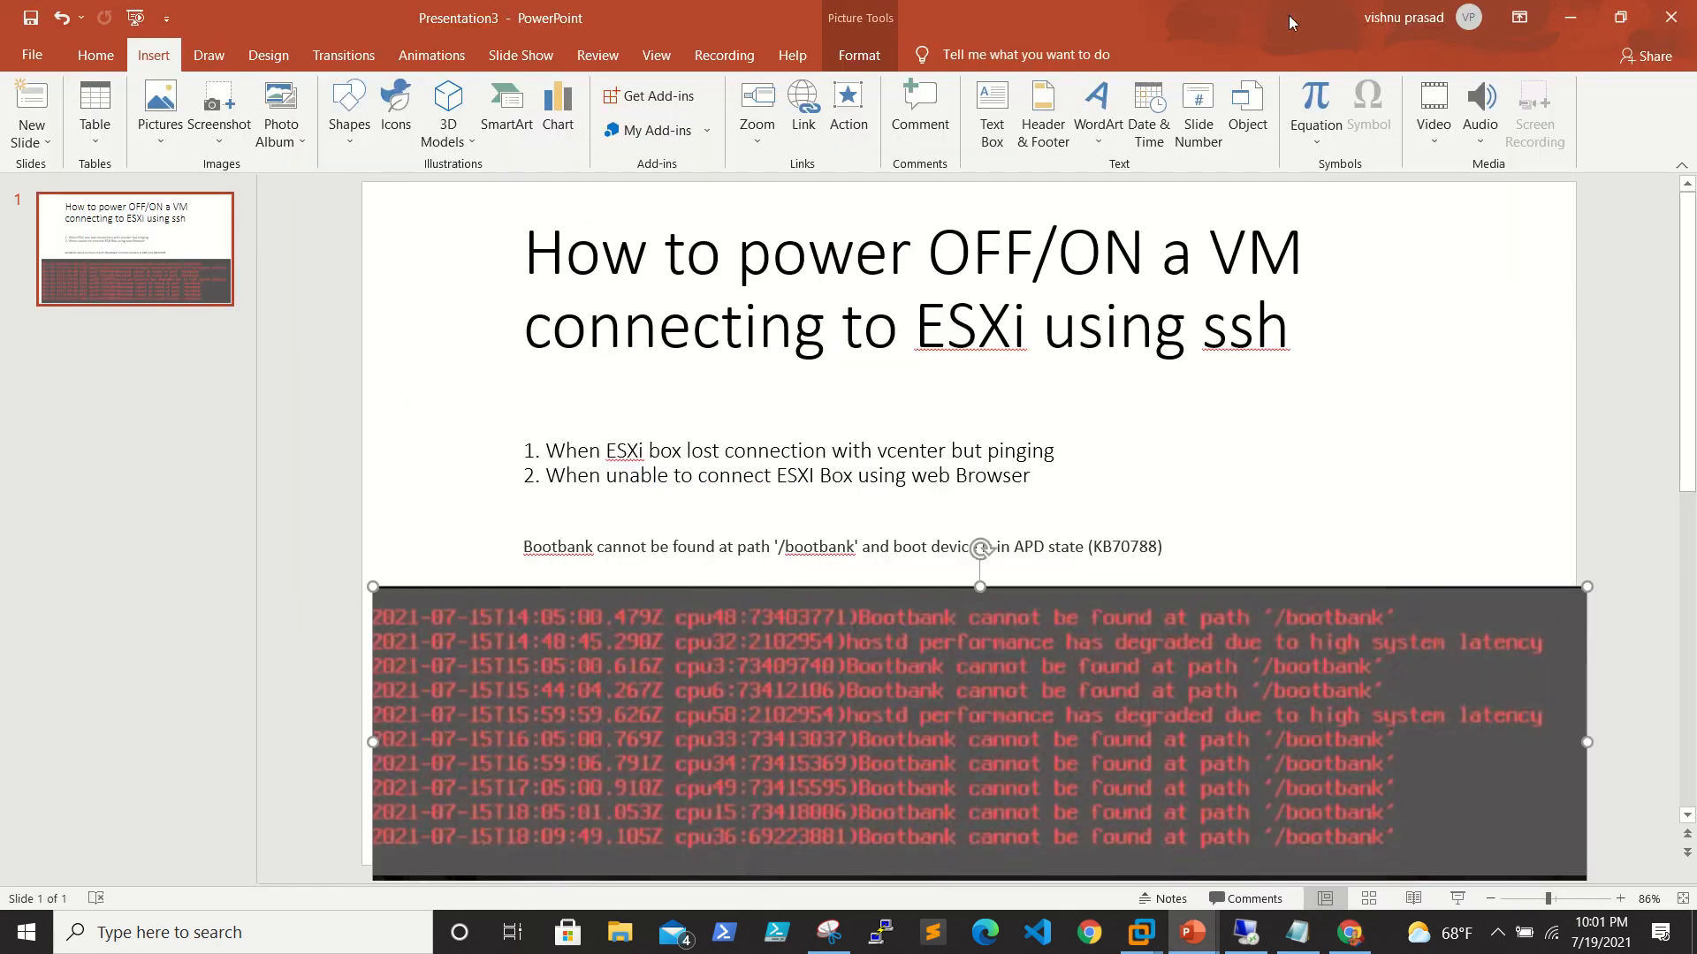
click(1569, 17)
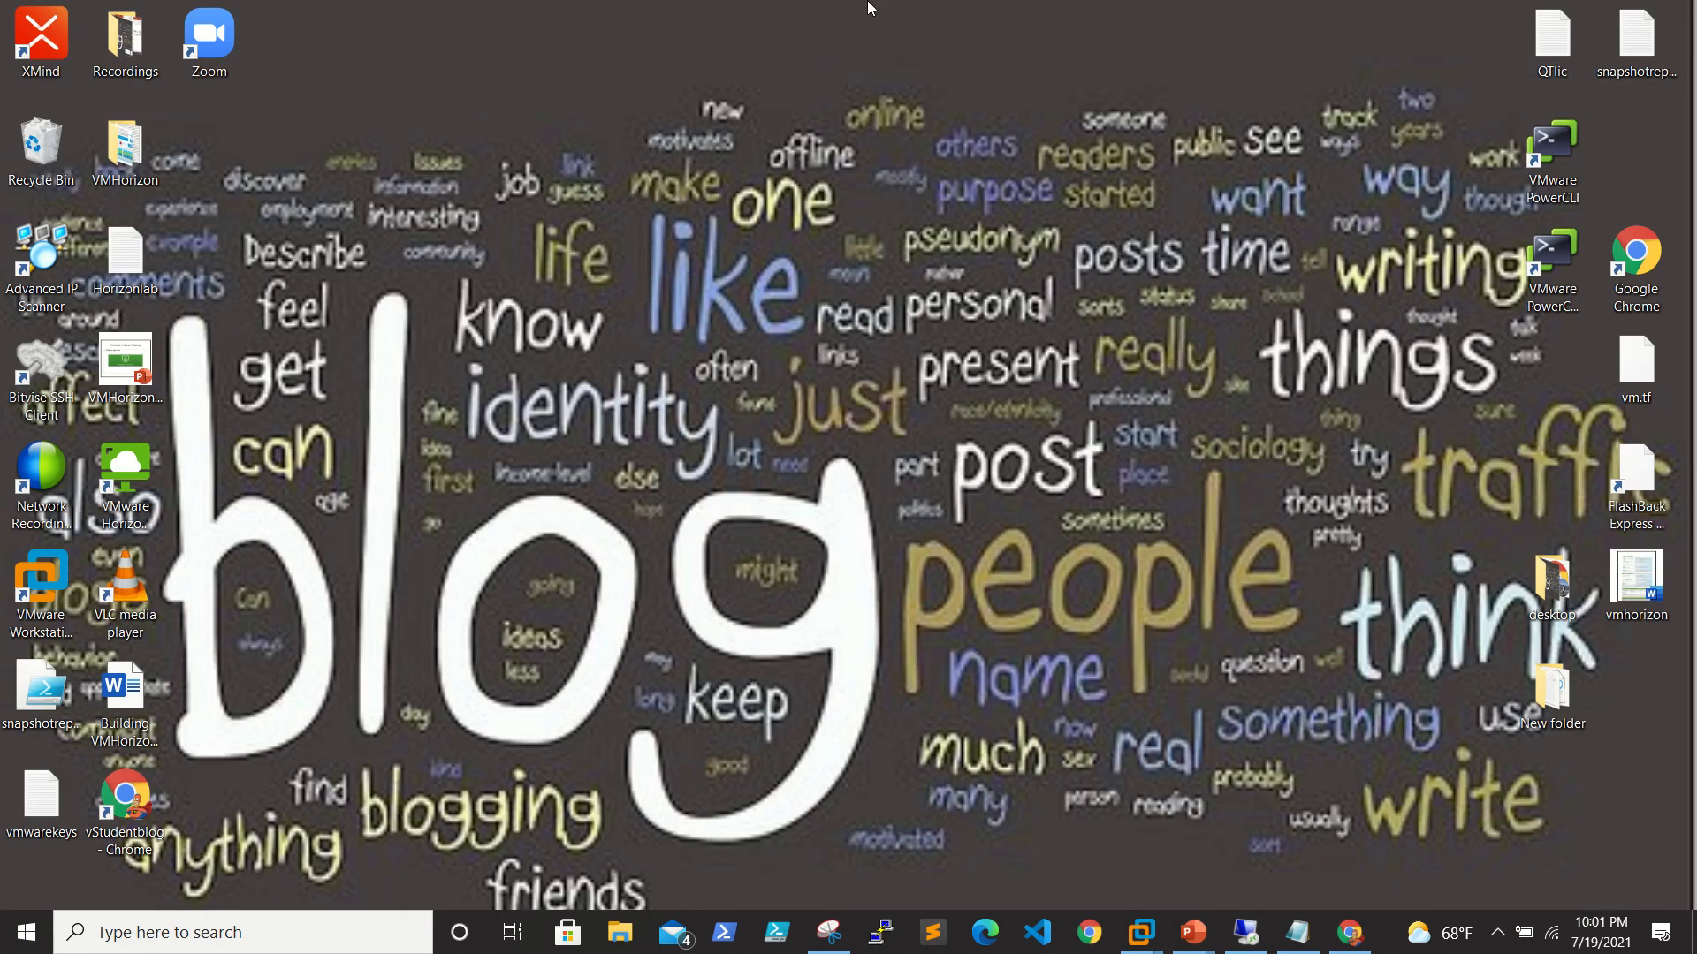